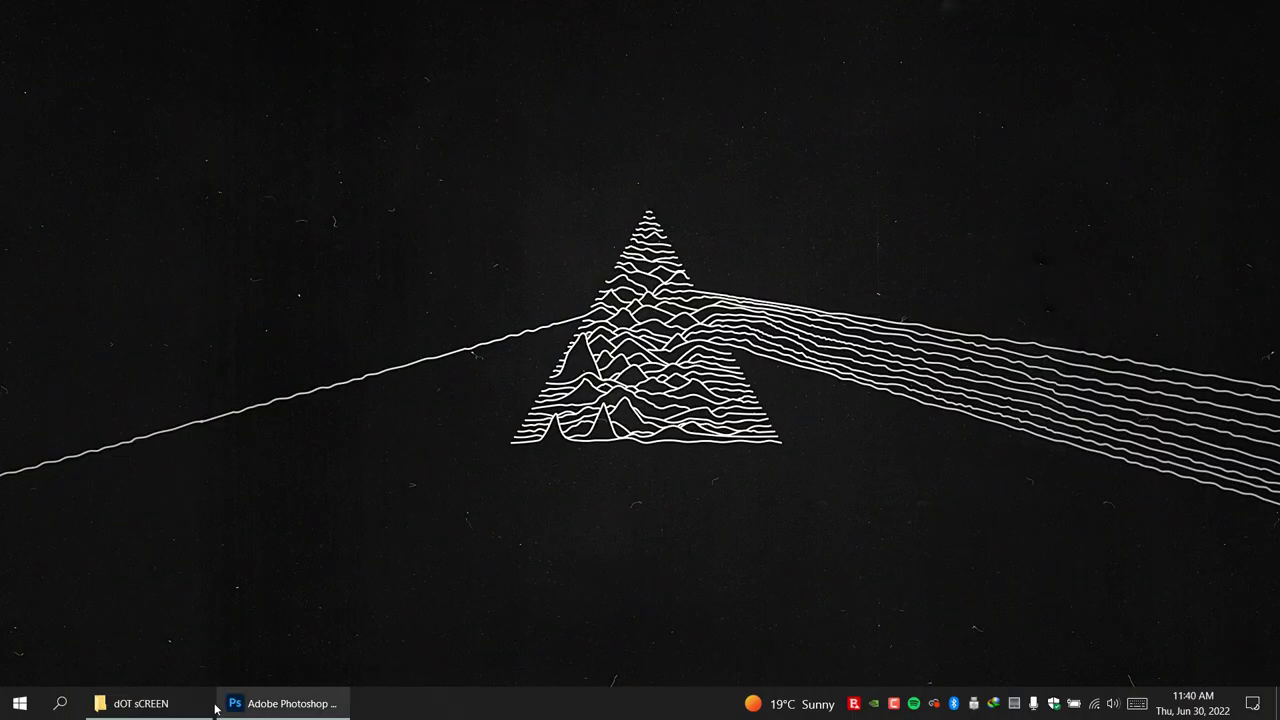
Restore Photoshop and start a new white document: width 50 px, height 50 px, 300 pixels/inch
left_click(255, 708)
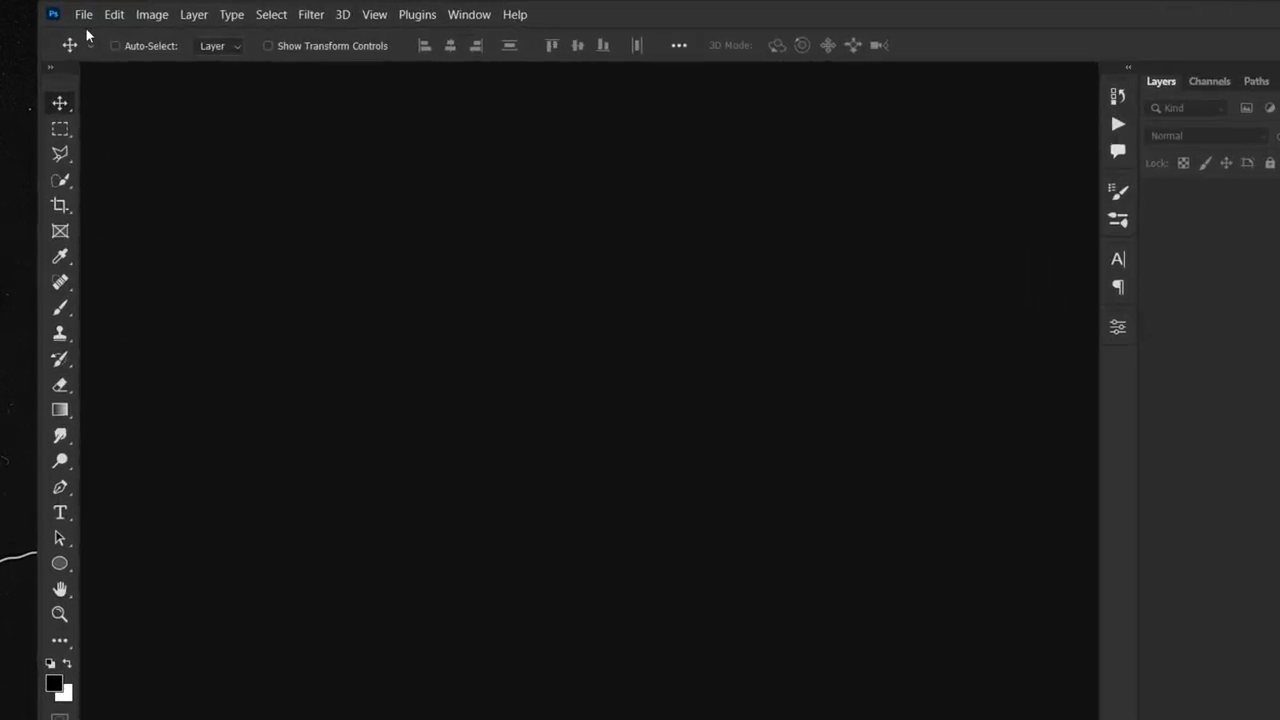
left_click(71, 12)
left_click(295, 45)
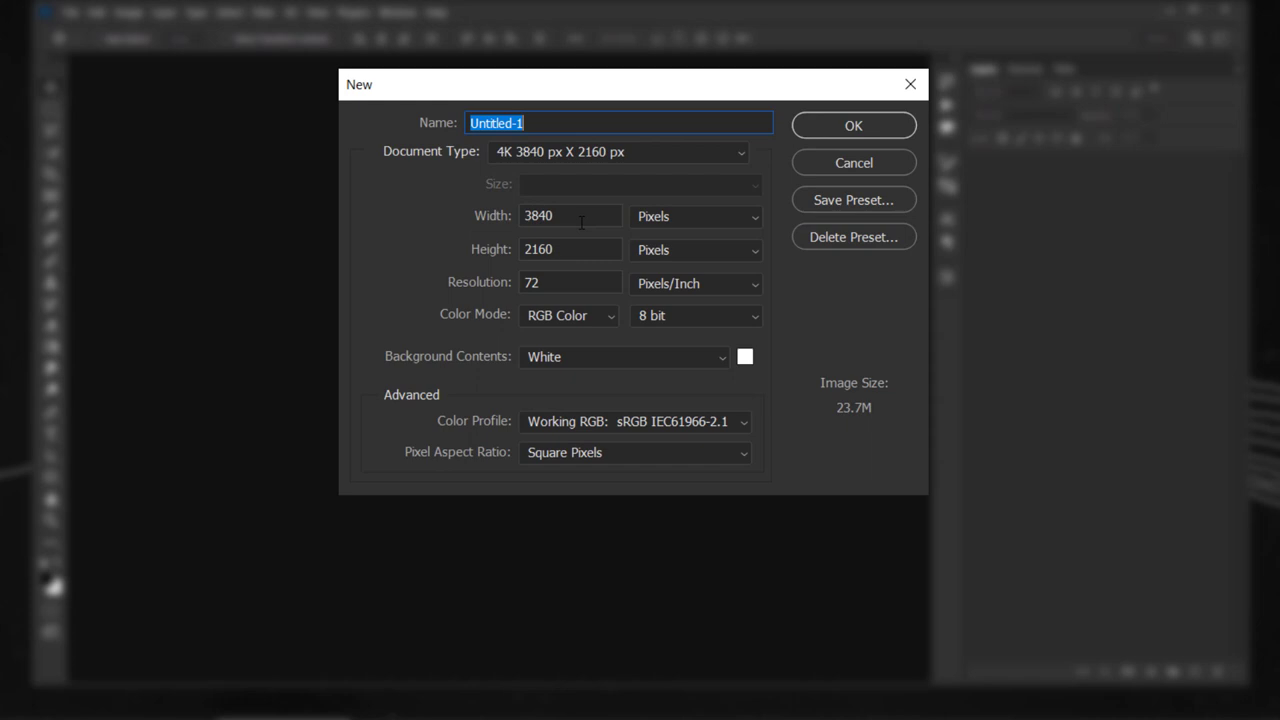
double_click(581, 222)
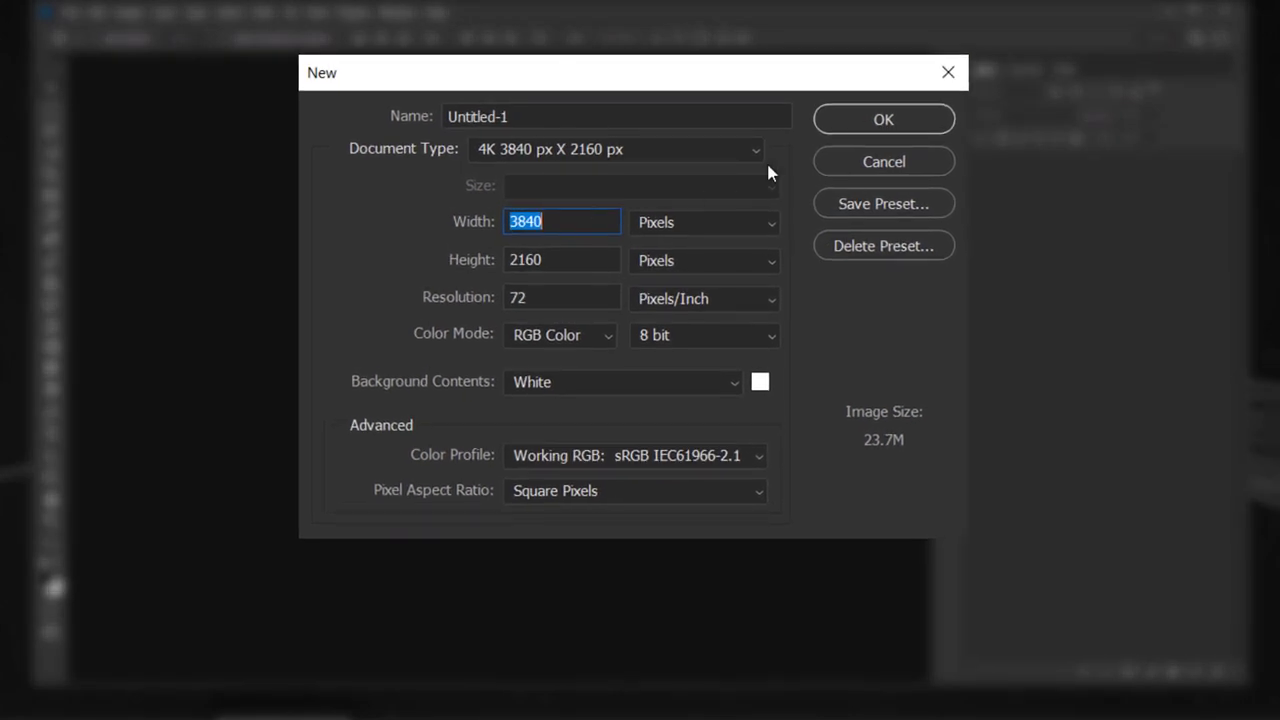
type("50")
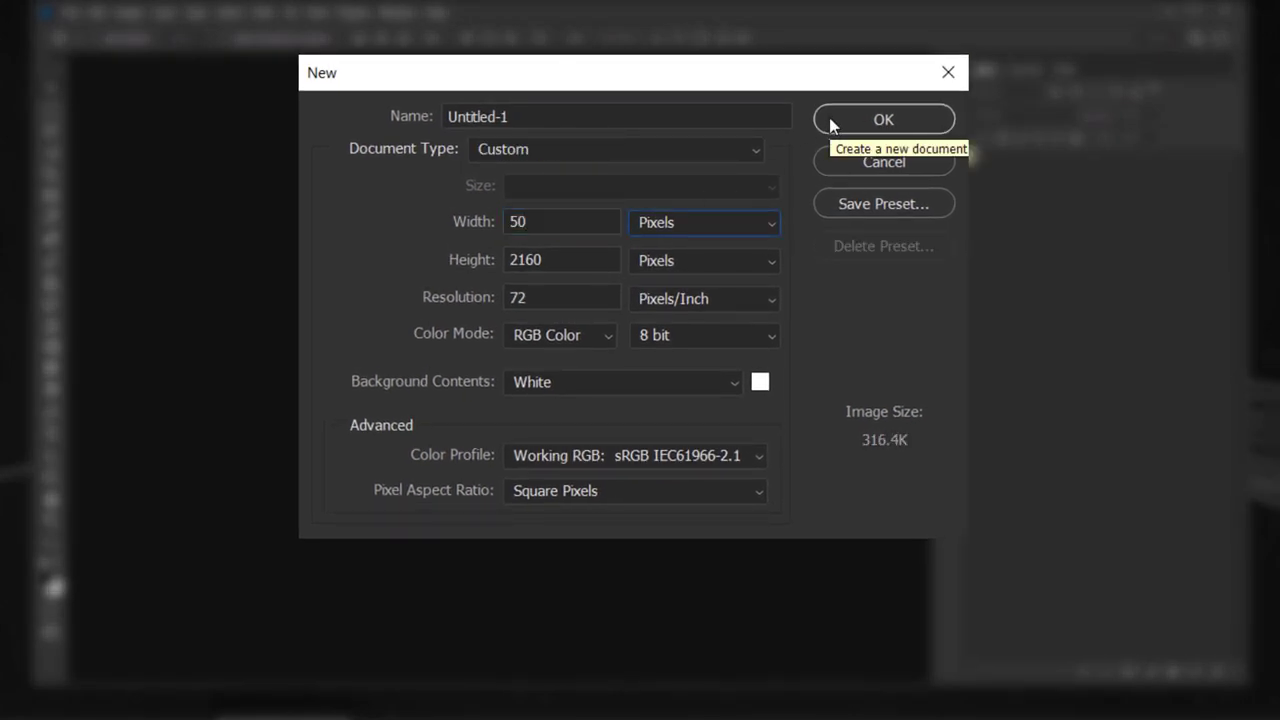
key("Tab")
type("50")
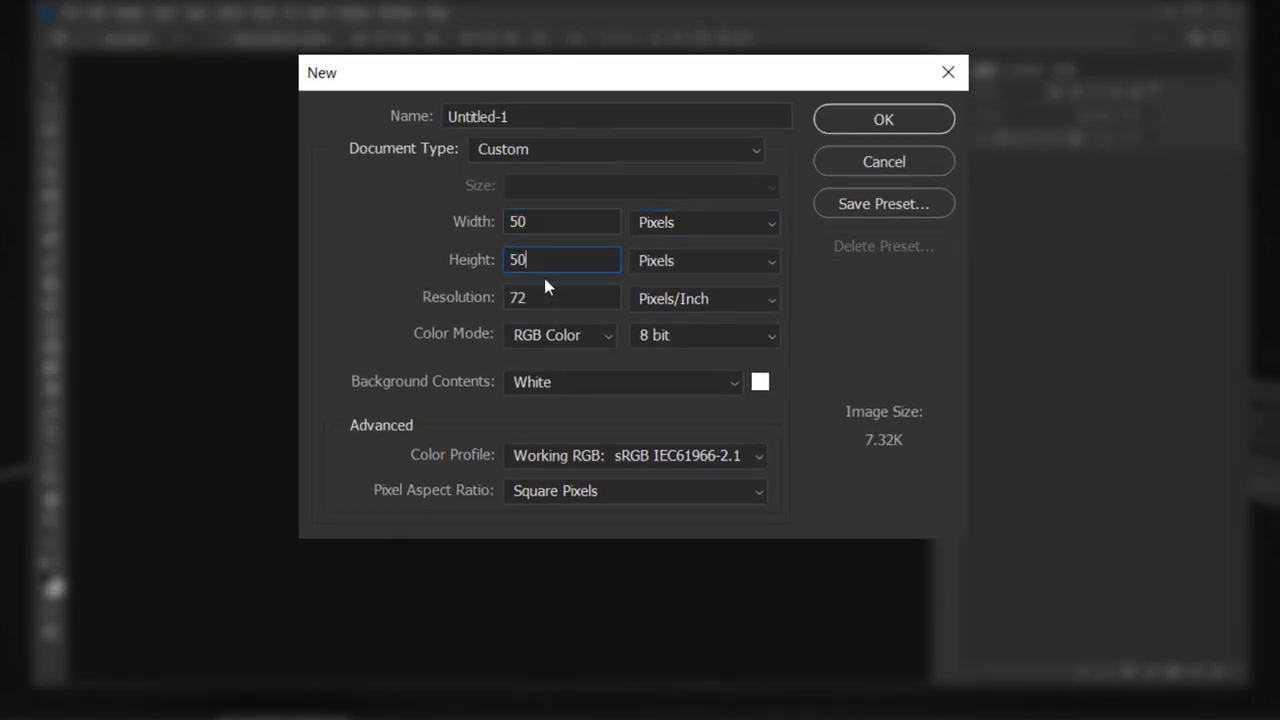
double_click(546, 295)
type("300")
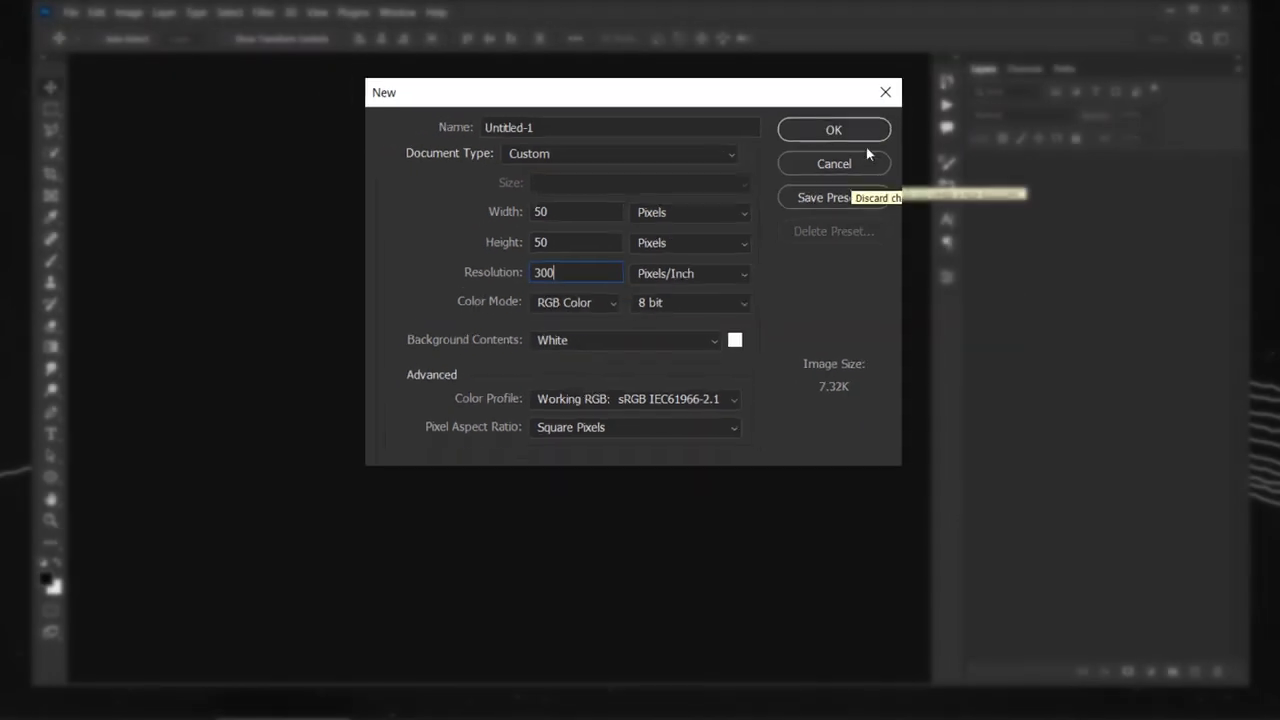
left_click(829, 145)
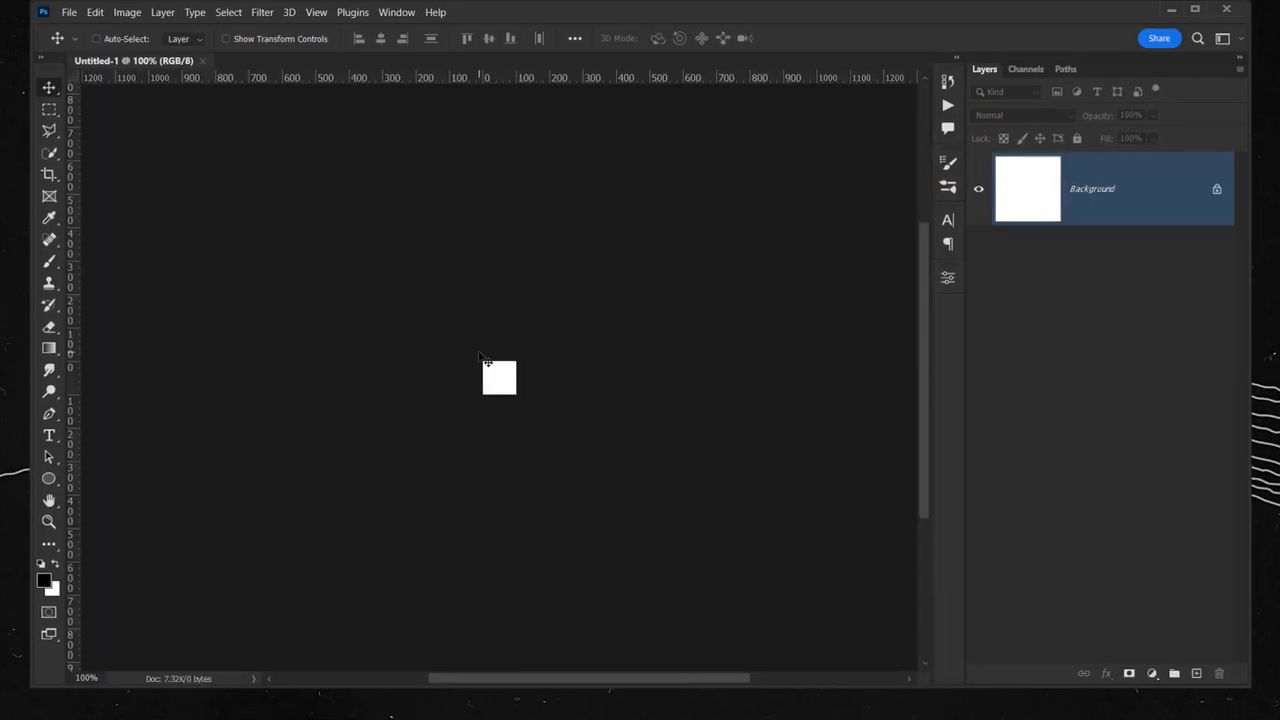
Zoom in on the canvas and add a new empty Layer 1
scroll(497, 448, "up", 5)
scroll(500, 434, "up", 3)
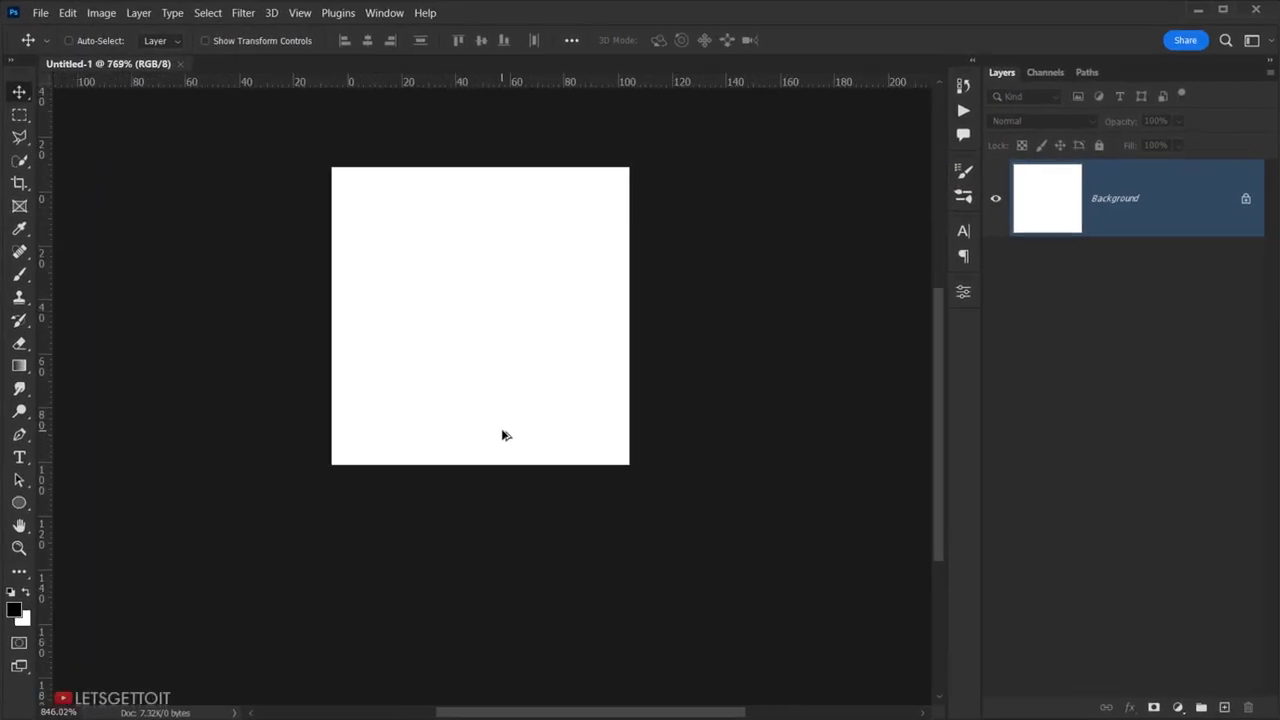
left_click_drag(511, 272, 513, 353)
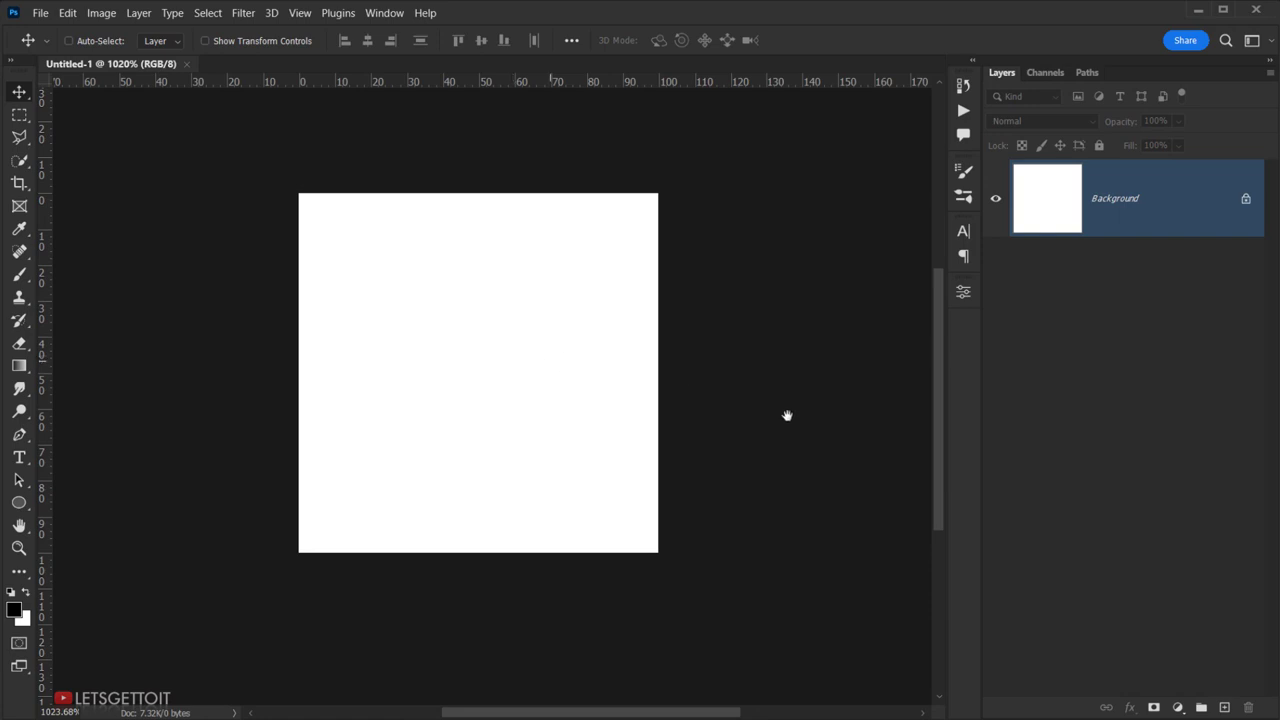
left_click(1224, 707)
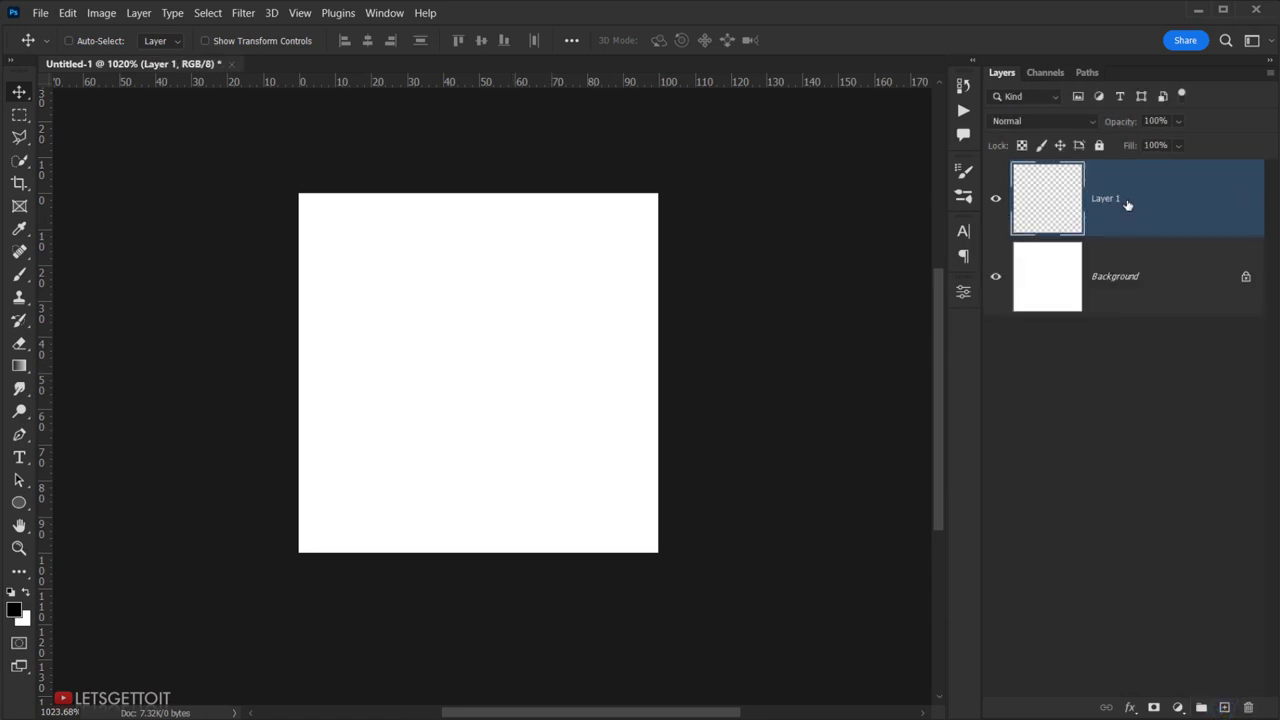
Draw a circular selection in the canvas centre with the Elliptical Marquee Tool
left_click(19, 114)
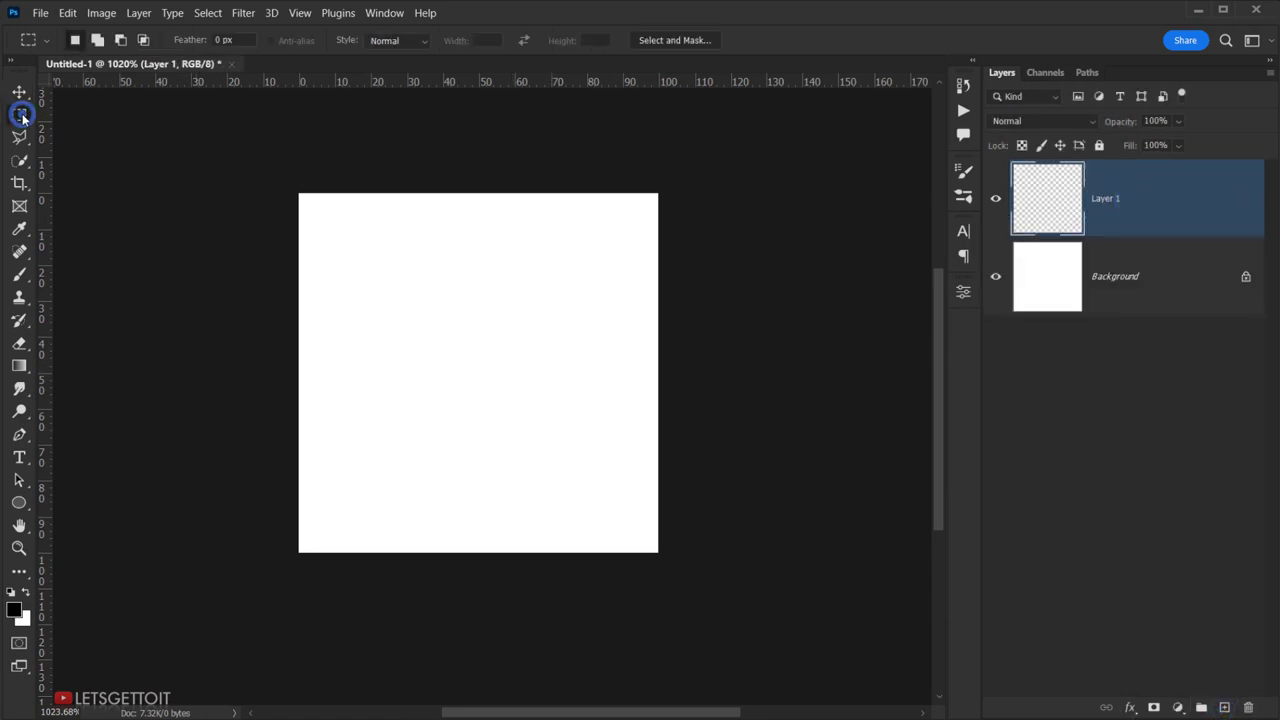
left_click(90, 130)
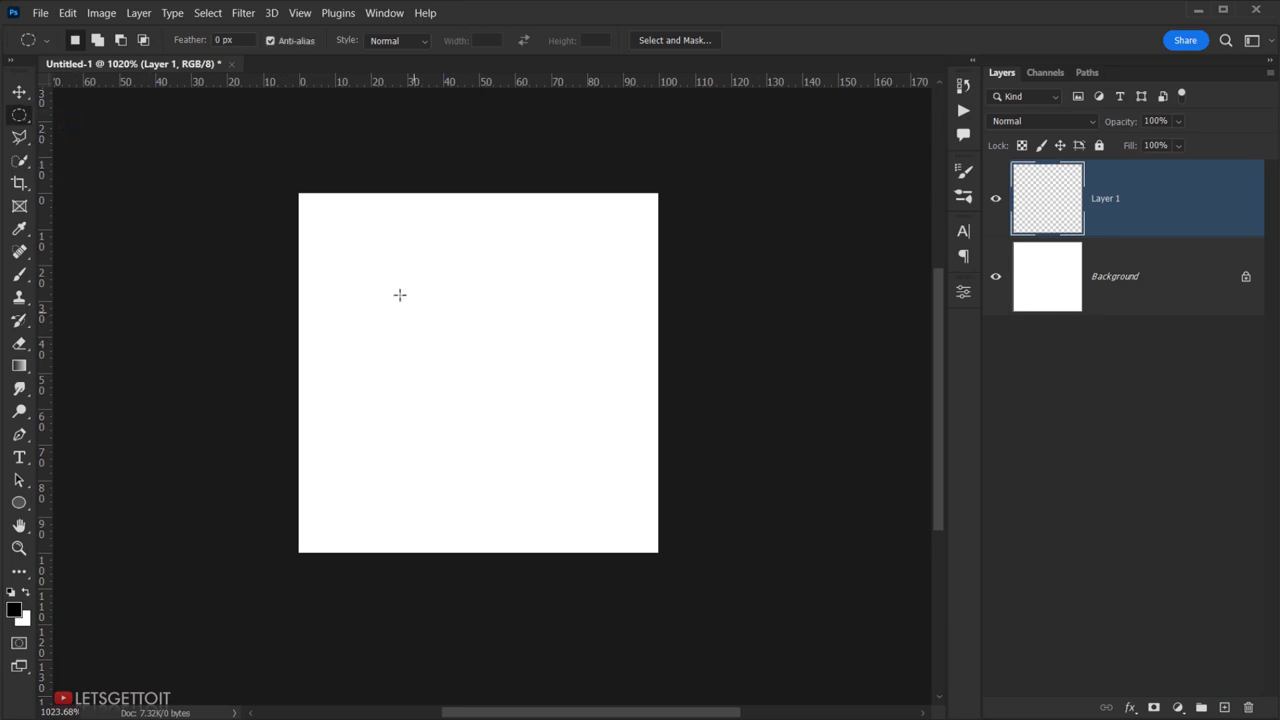
left_click_drag(399, 295, 612, 450)
Set the foreground colour to mid-grey #666666 (brightness 40)
left_click(14, 609)
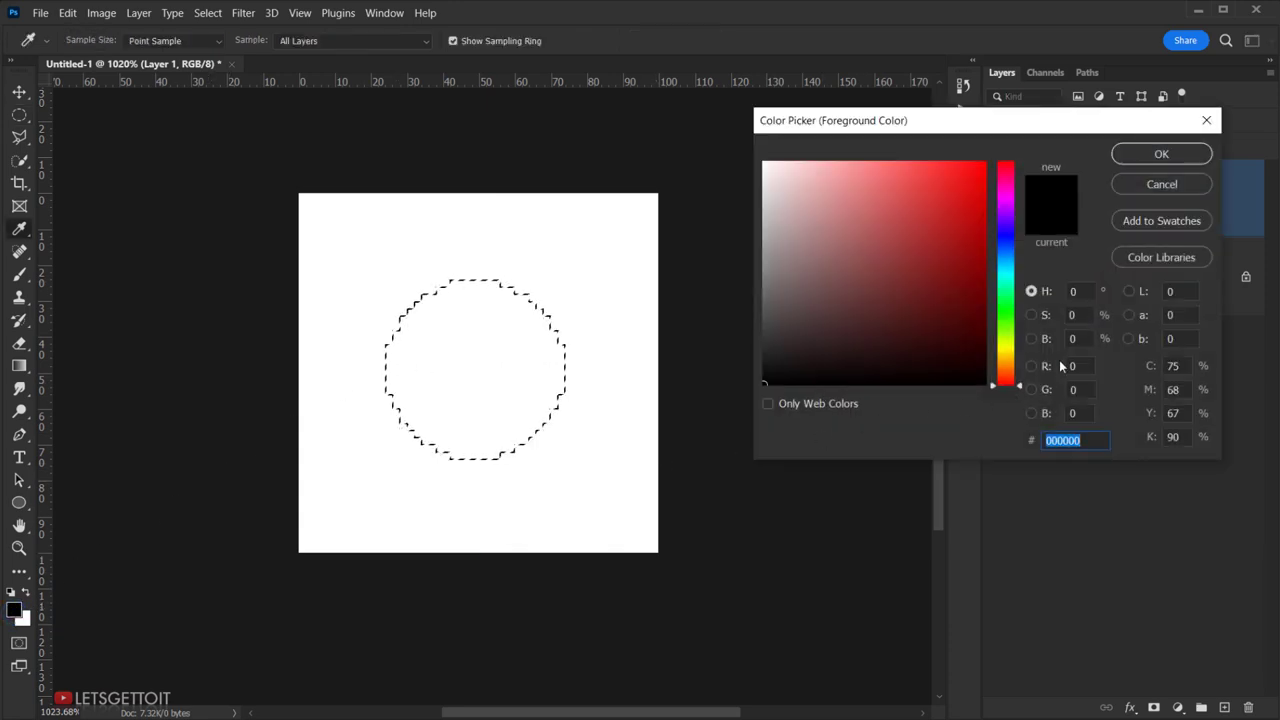
left_click(770, 382)
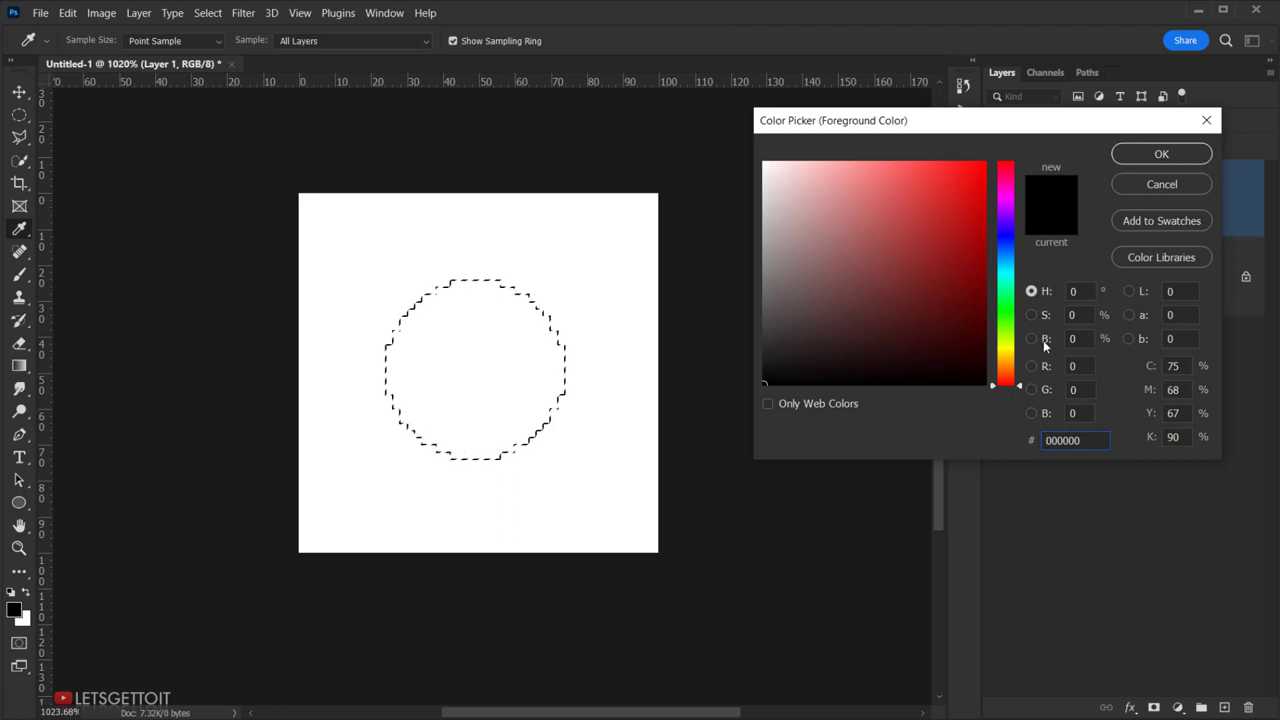
left_click(1080, 340)
type("4")
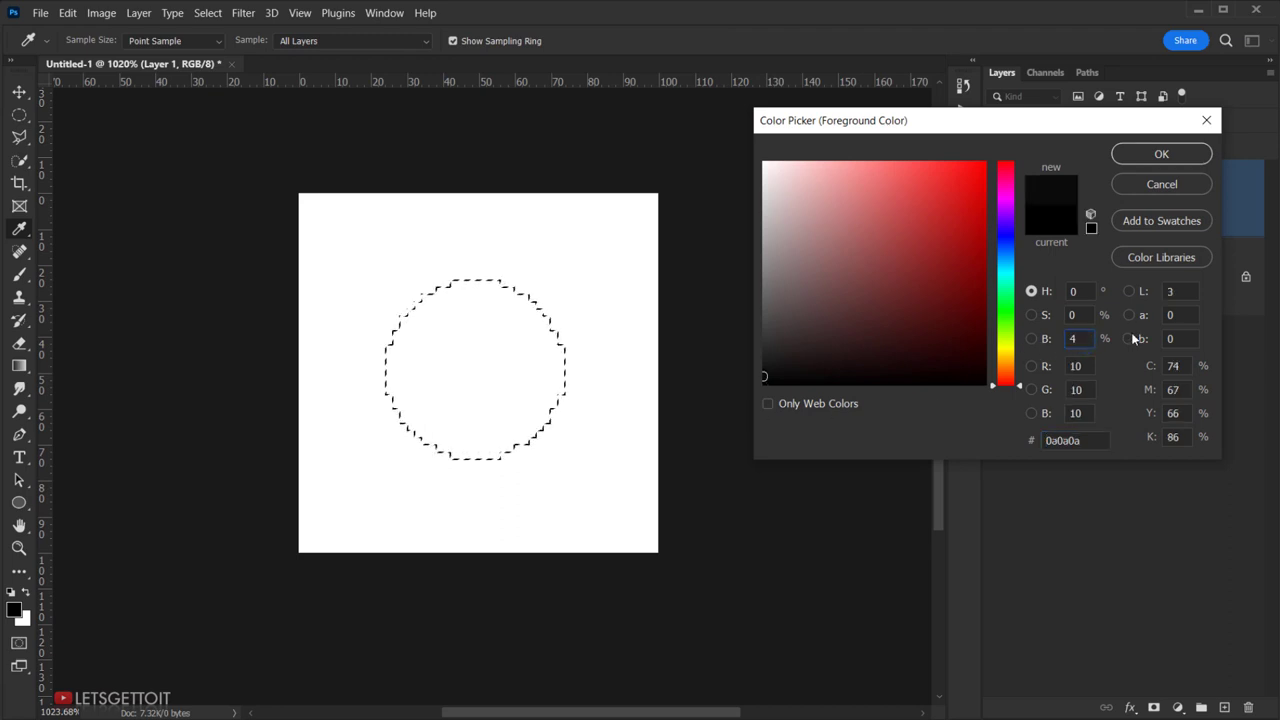
type("0")
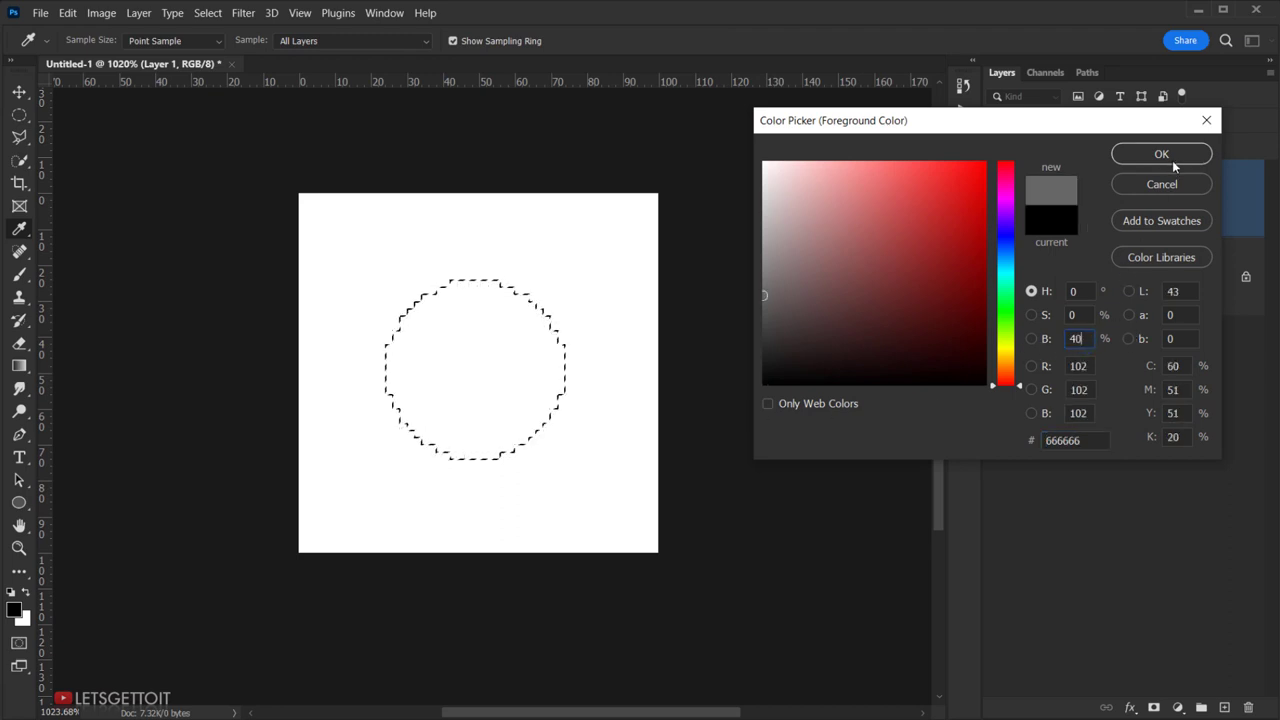
left_click(1162, 154)
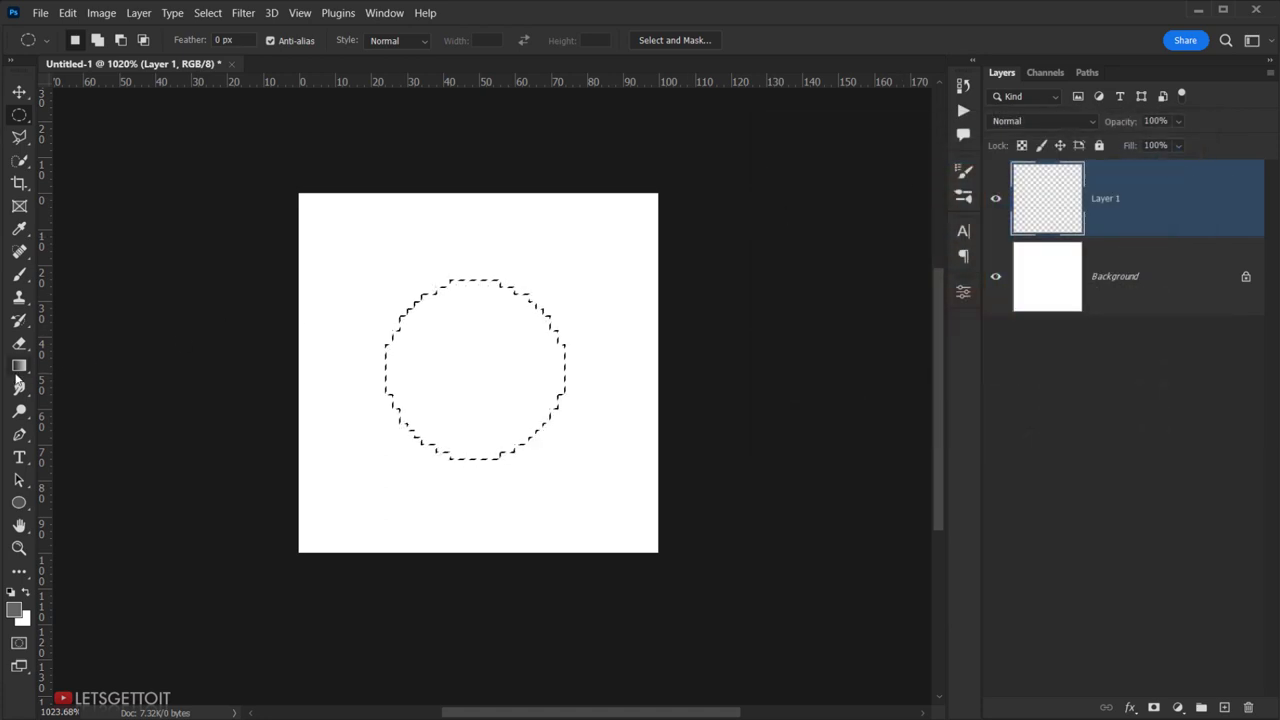
Fill the circular selection with grey using the Paint Bucket, then deselect
left_click(19, 366)
left_click(110, 383)
left_click(493, 374)
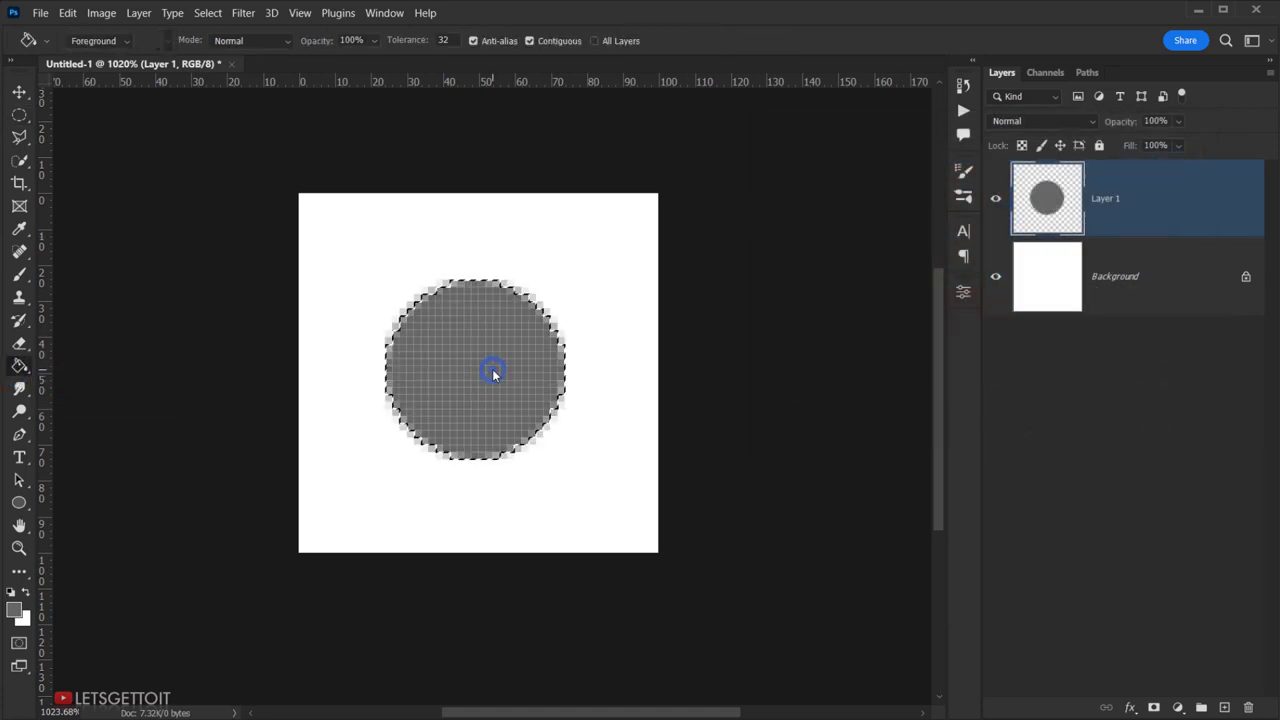
left_click(206, 14)
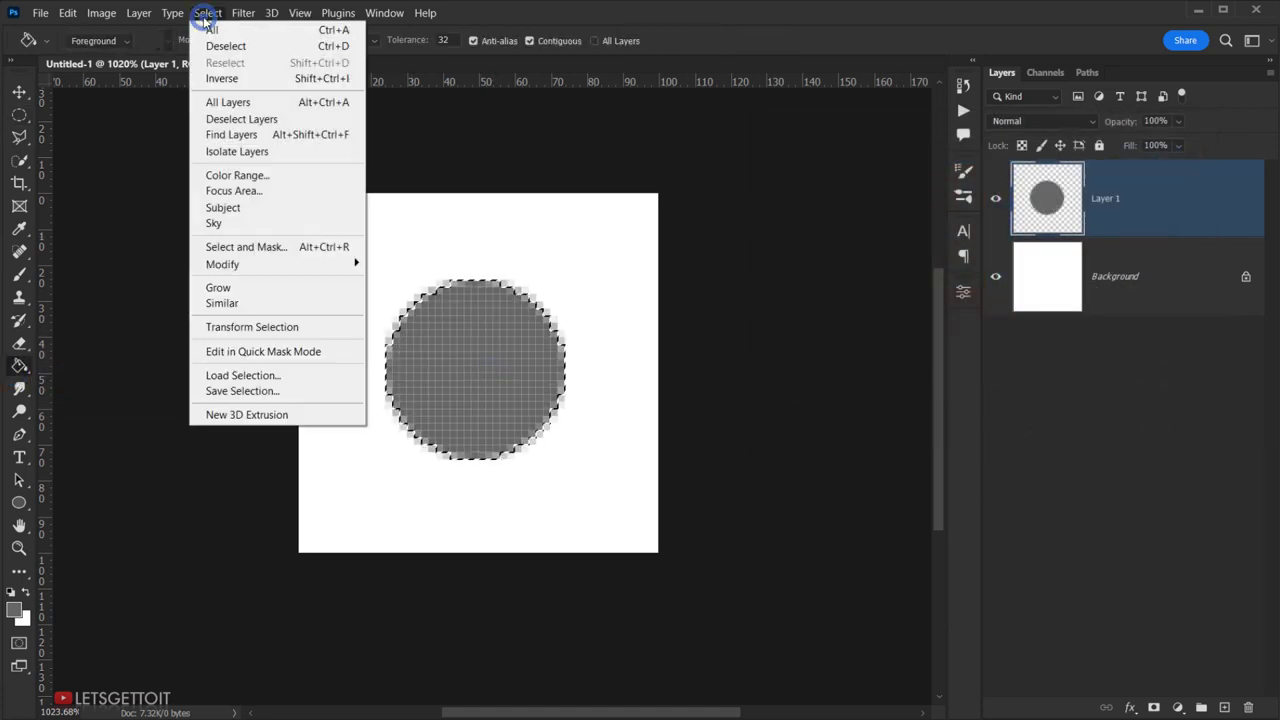
left_click(223, 46)
key("v")
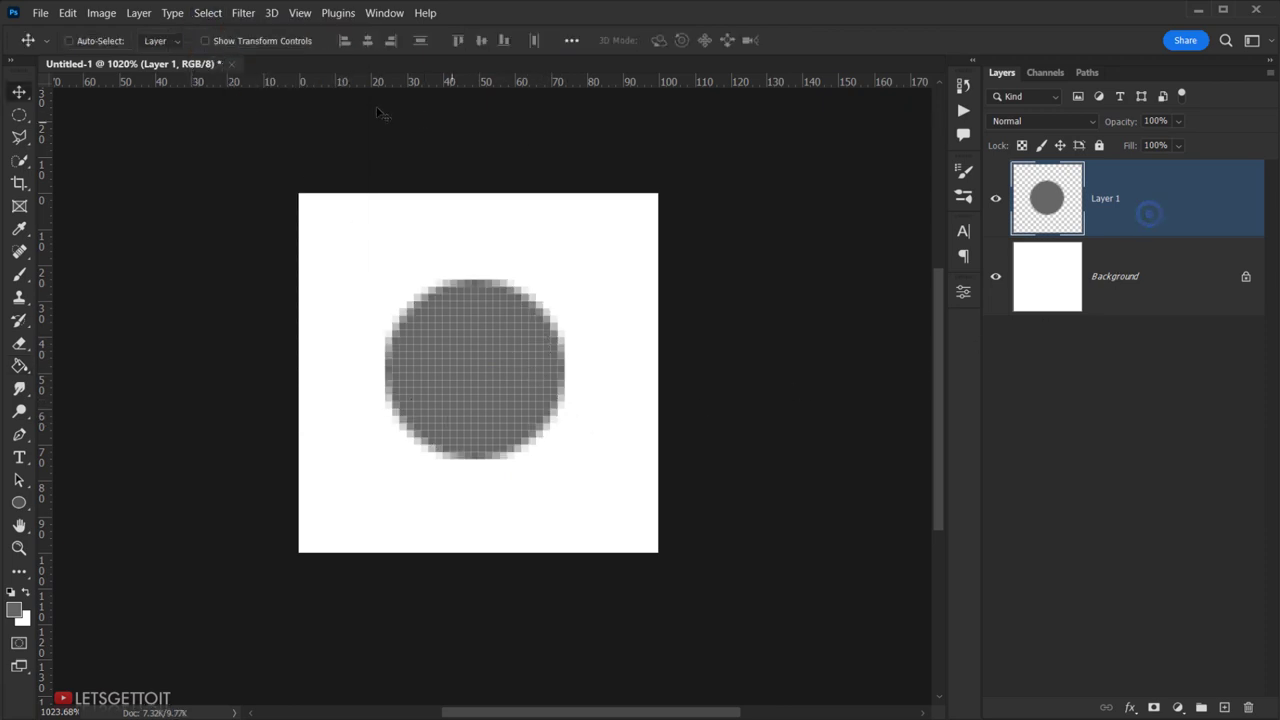
Apply a 1.5-pixel Gaussian Blur to the circle and duplicate Layer 1 as Layer 1 copy
left_click(243, 13)
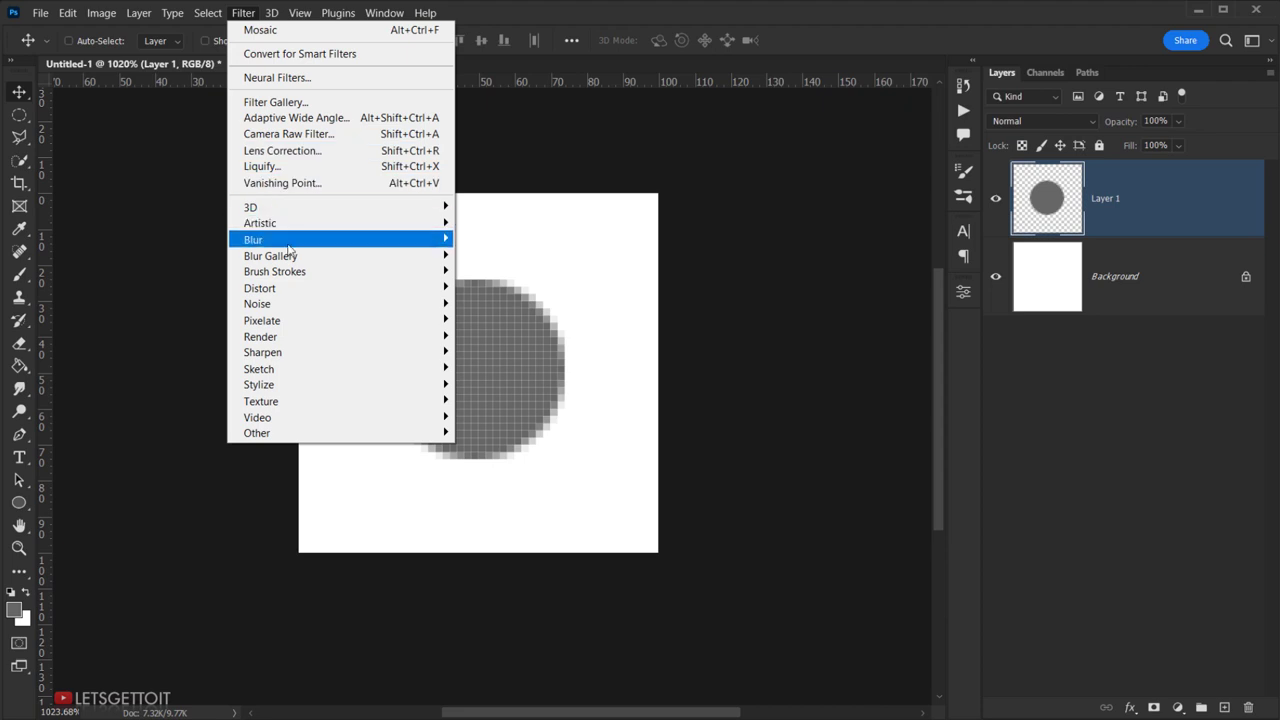
left_click(506, 299)
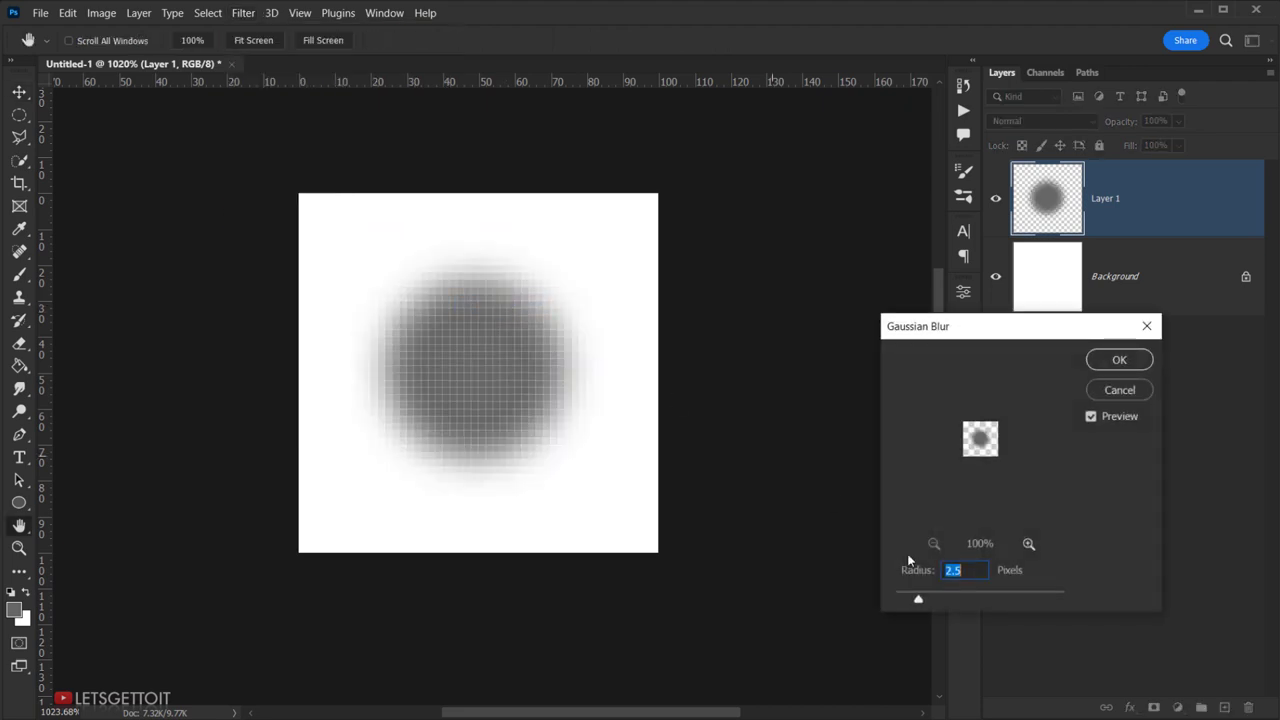
type("1")
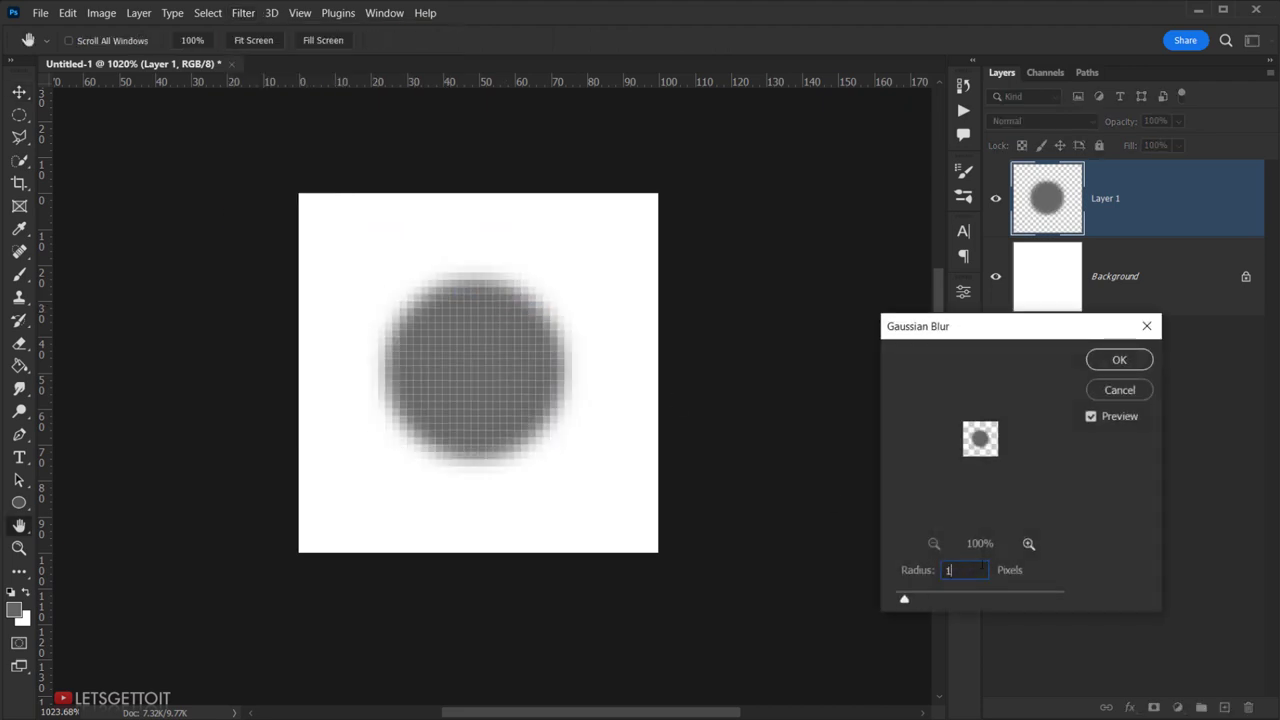
type(".5")
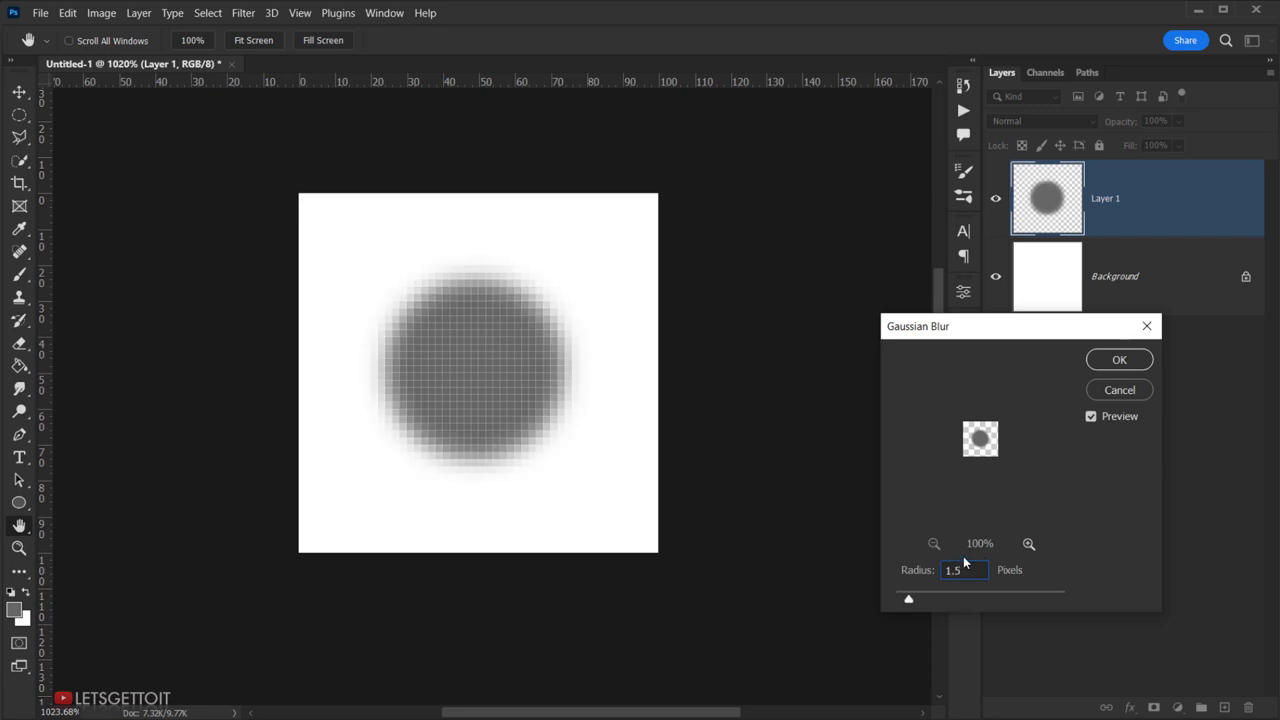
left_click(1143, 361)
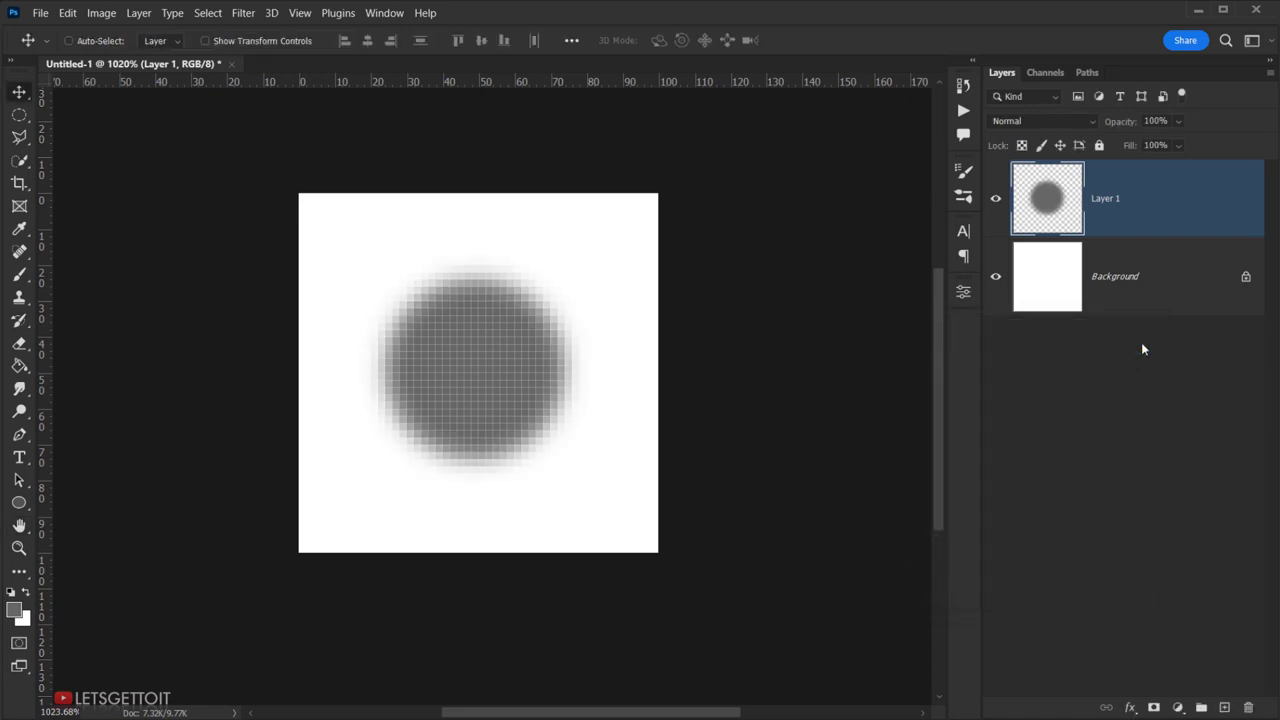
mouse_move(1175, 205)
left_mouse_down()
mouse_move(1247, 707)
mouse_move(1224, 707)
left_mouse_up()
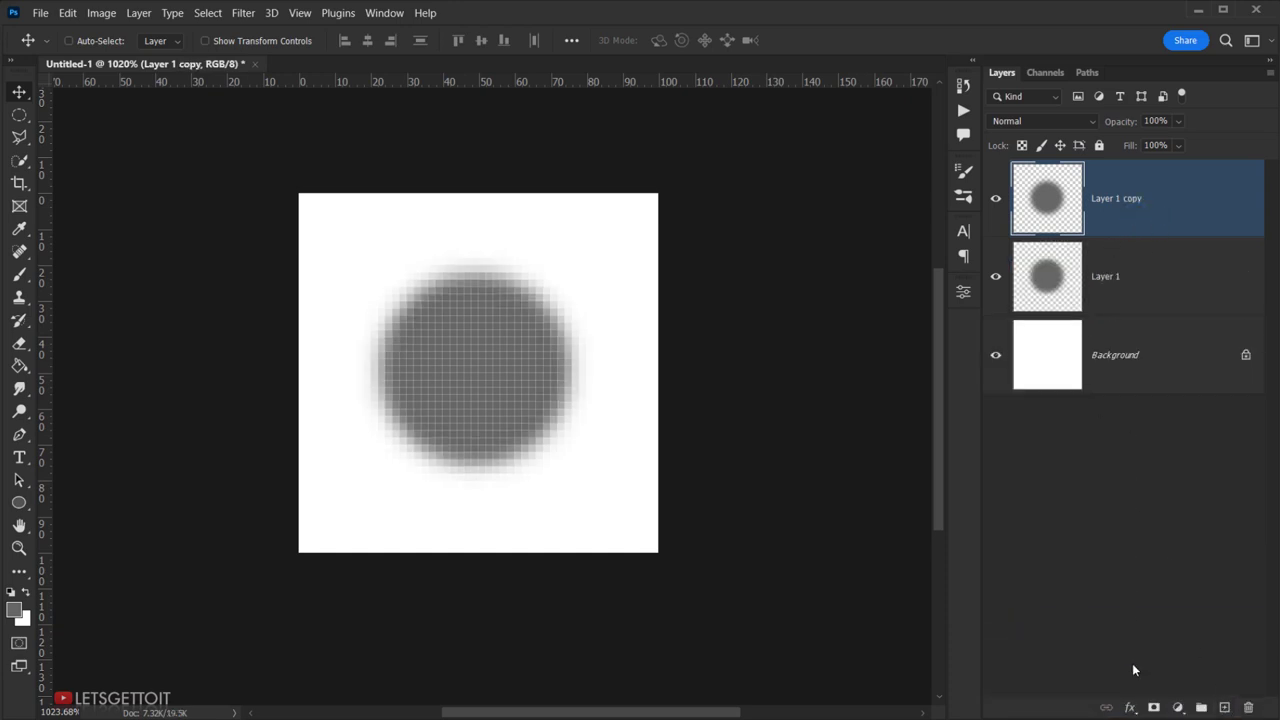
Add a pure white Color Overlay layer style to Layer 1 copy
left_click(1131, 707)
left_click(1143, 537)
left_click_drag(1008, 302, 974, 288)
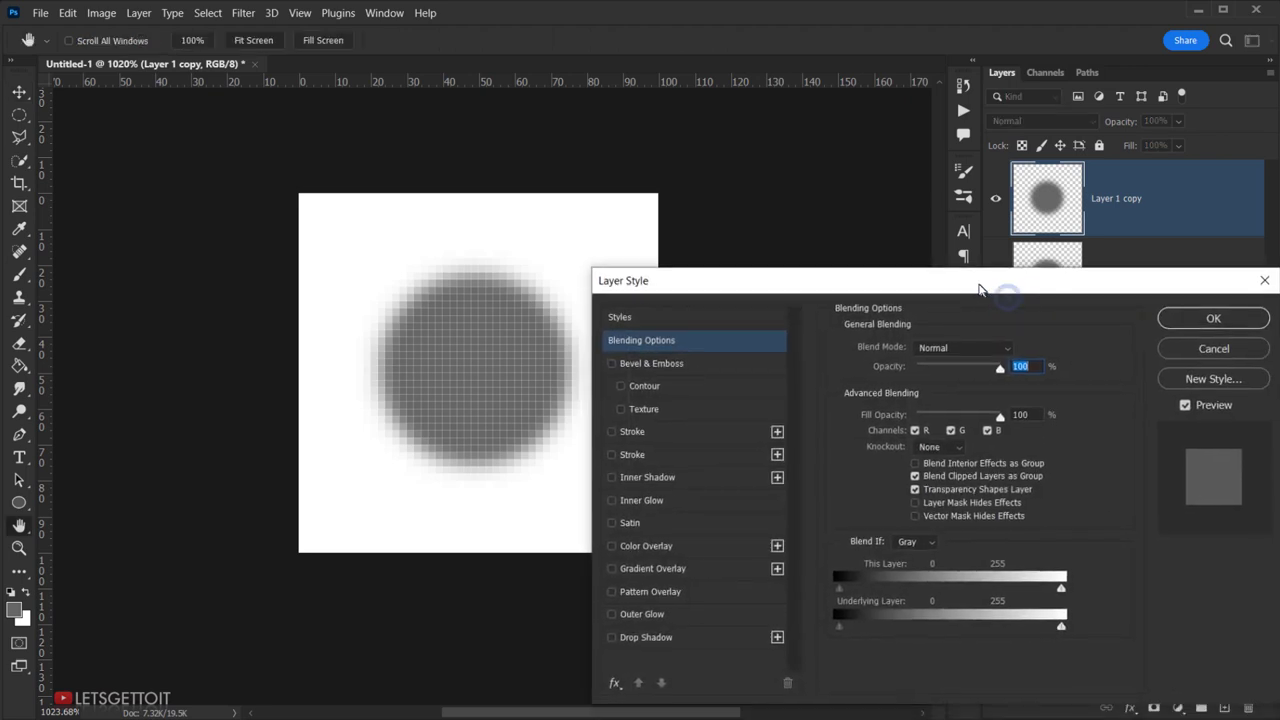
left_click(638, 545)
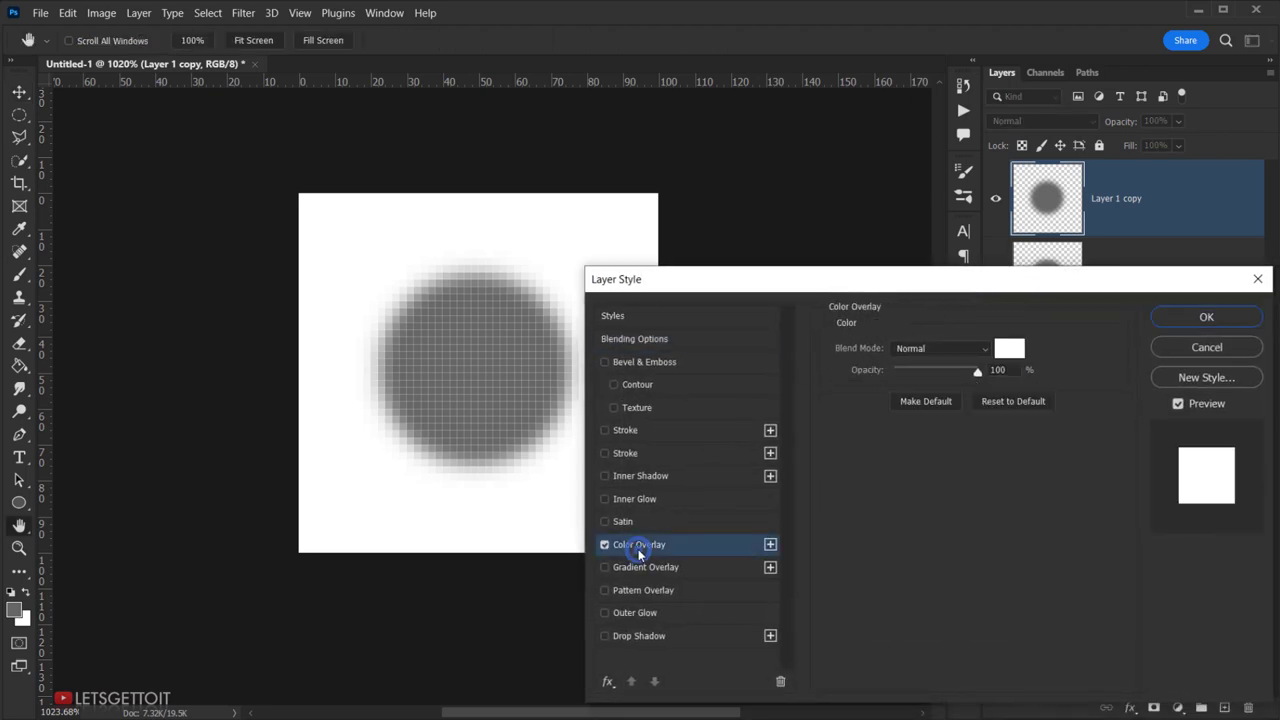
left_click(1012, 346)
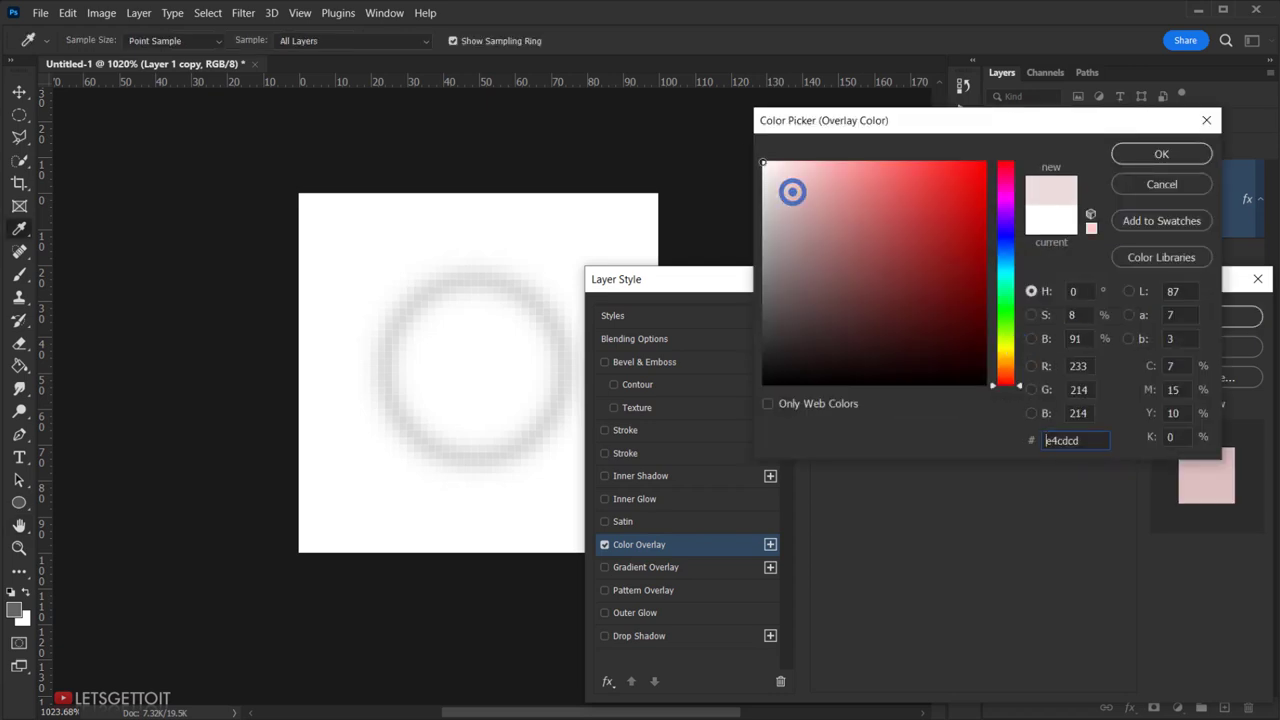
left_click_drag(791, 191, 762, 160)
left_click(1138, 155)
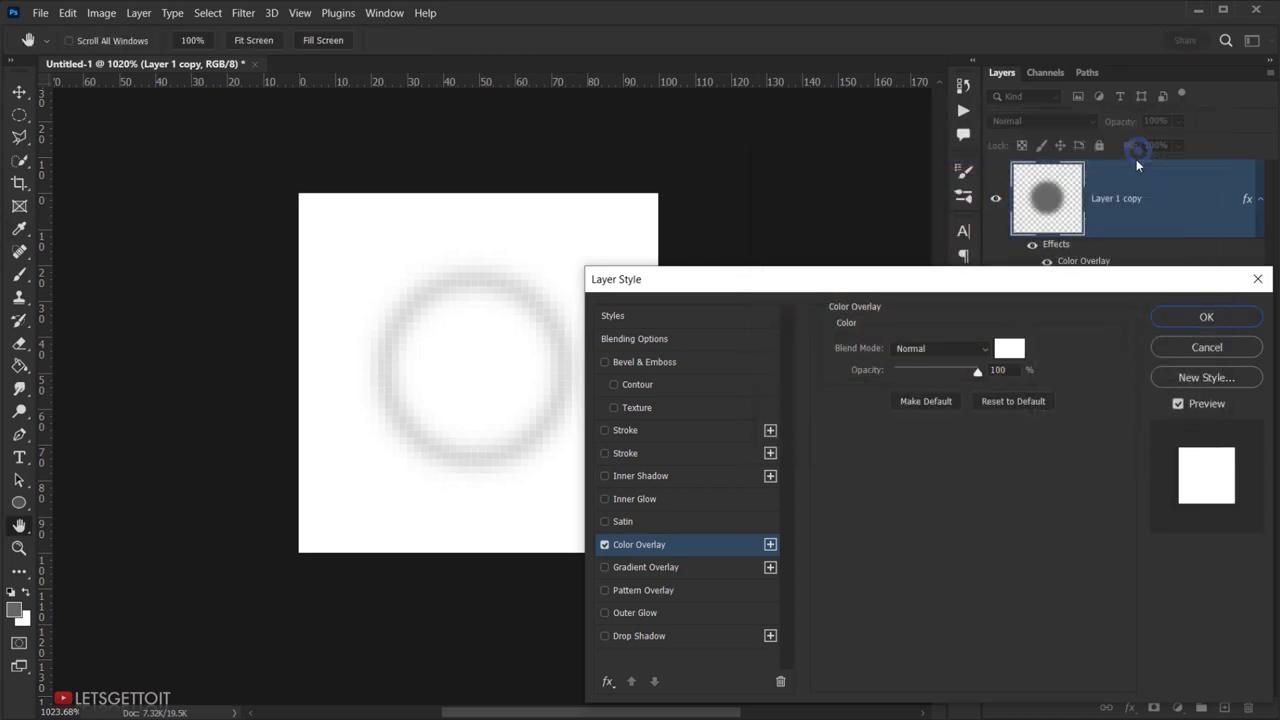
left_click(1205, 317)
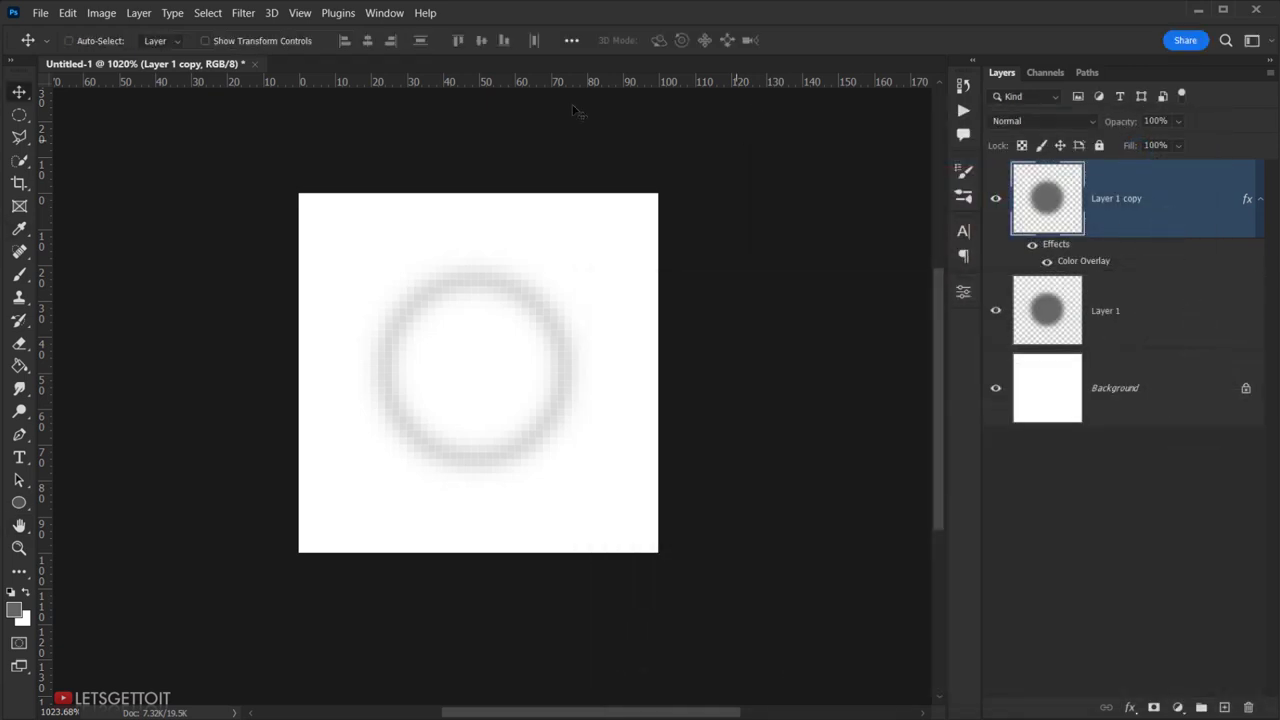
Free Transform the white disc down to 40% size
left_click(68, 14)
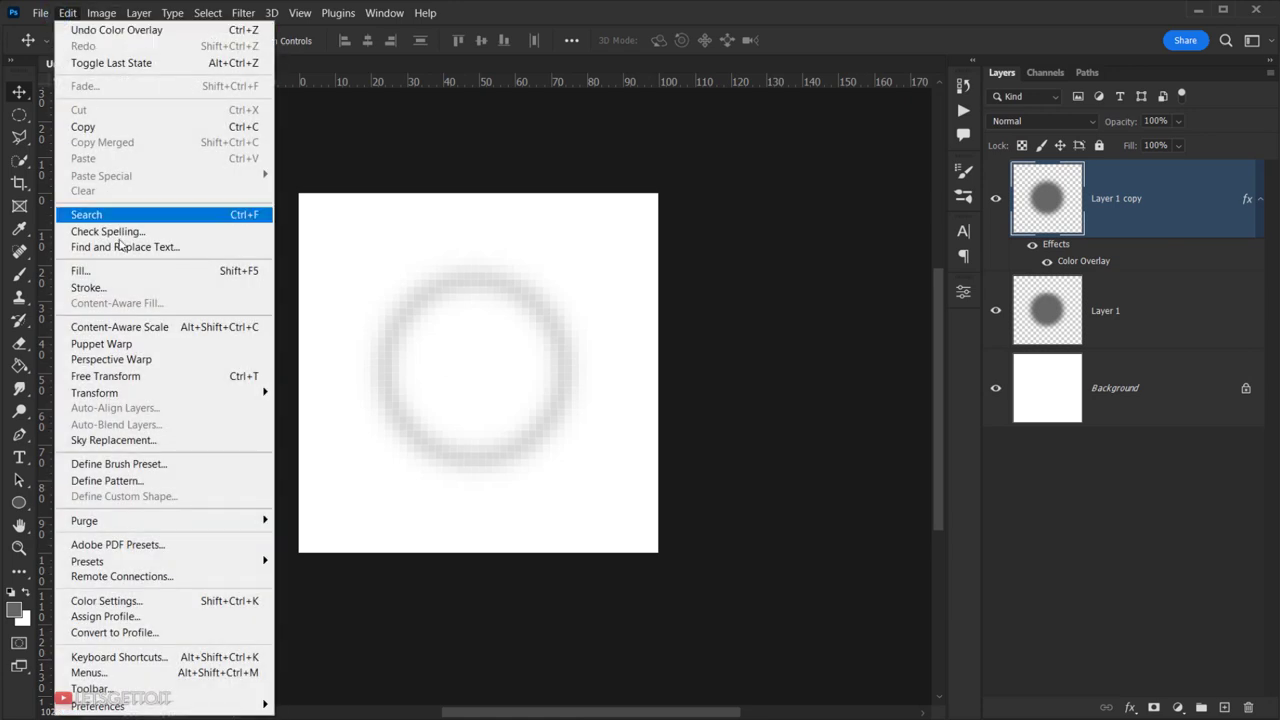
left_click(196, 377)
left_click(385, 39)
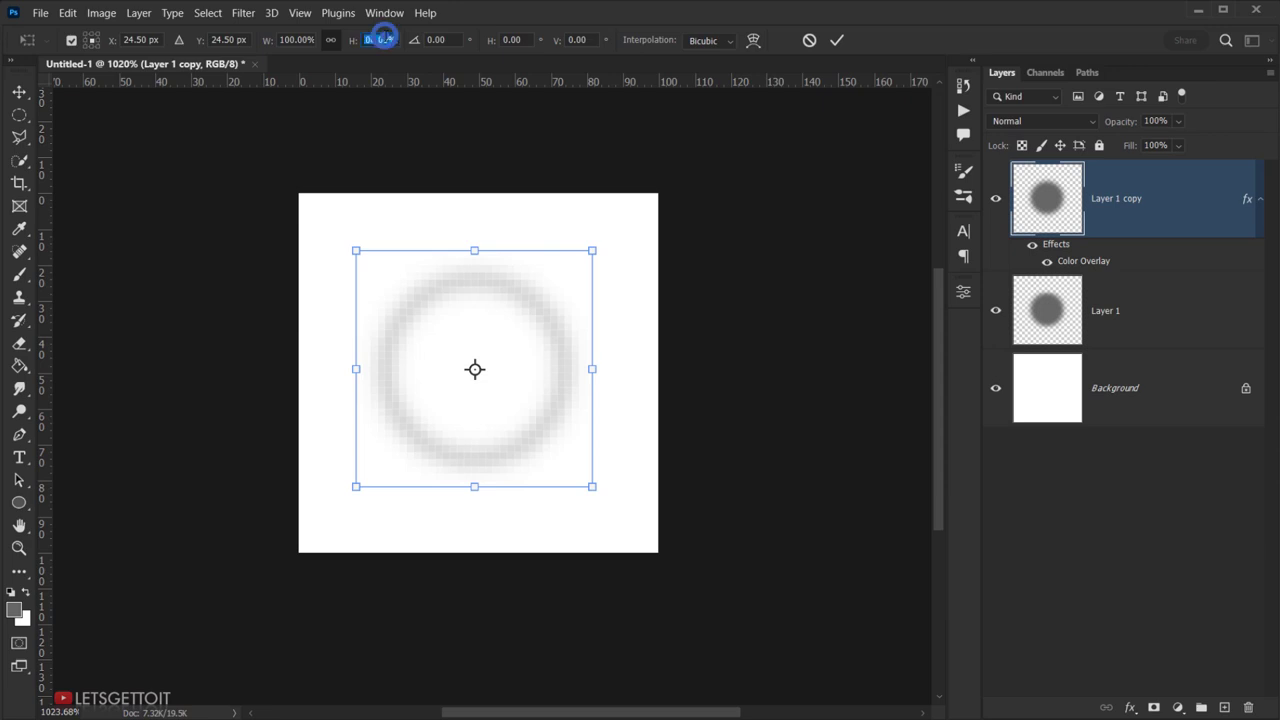
type("40")
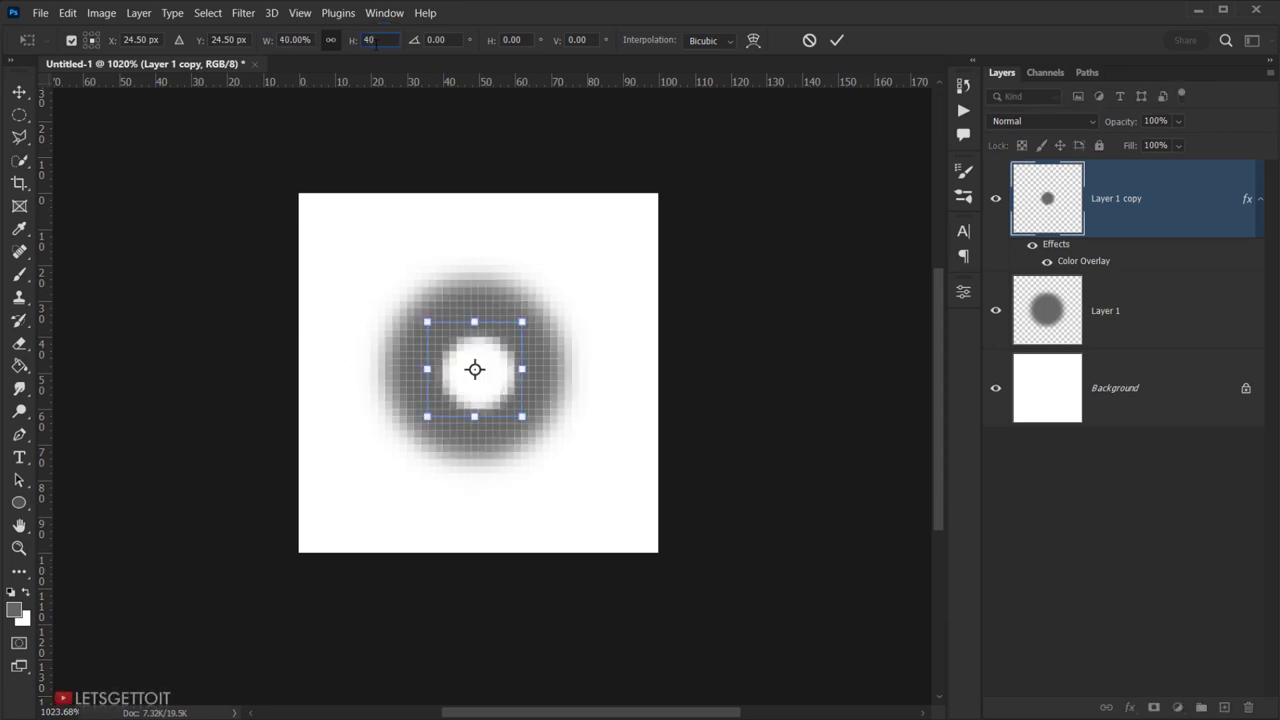
left_click(838, 42)
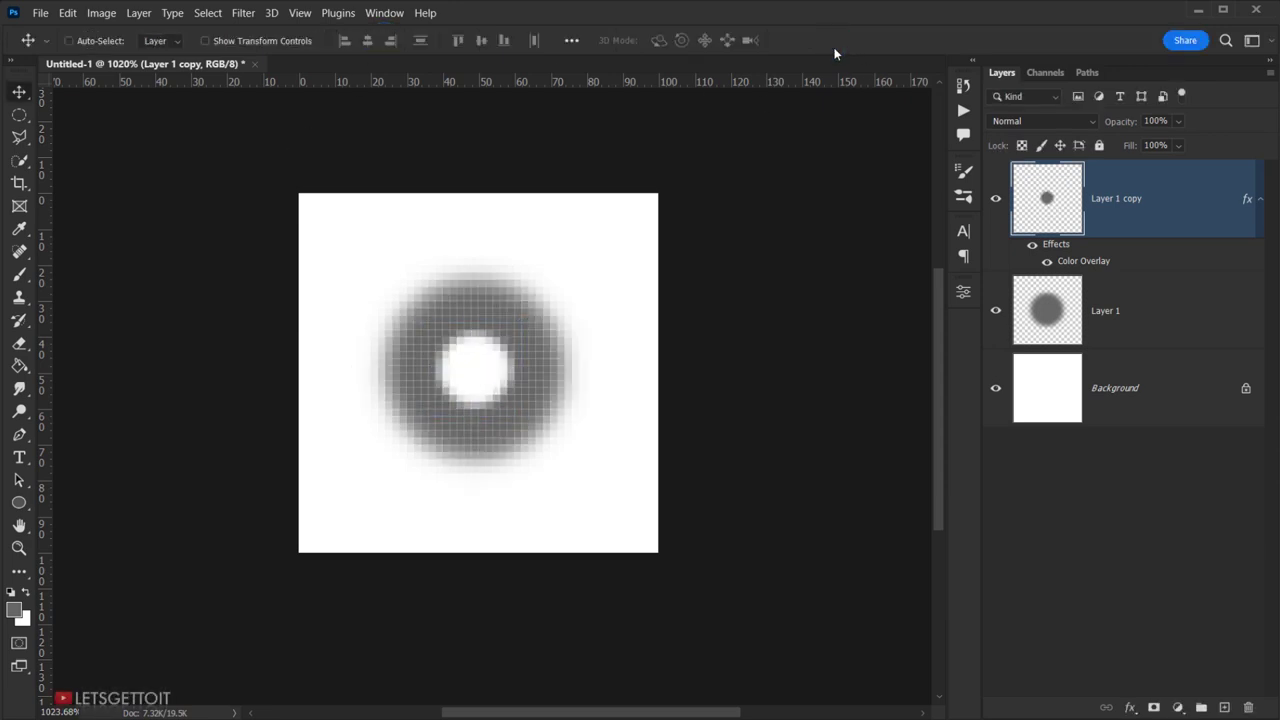
Soften the disc's edge with a 2-pixel Gaussian Blur
left_click(240, 13)
mouse_move(253, 240)
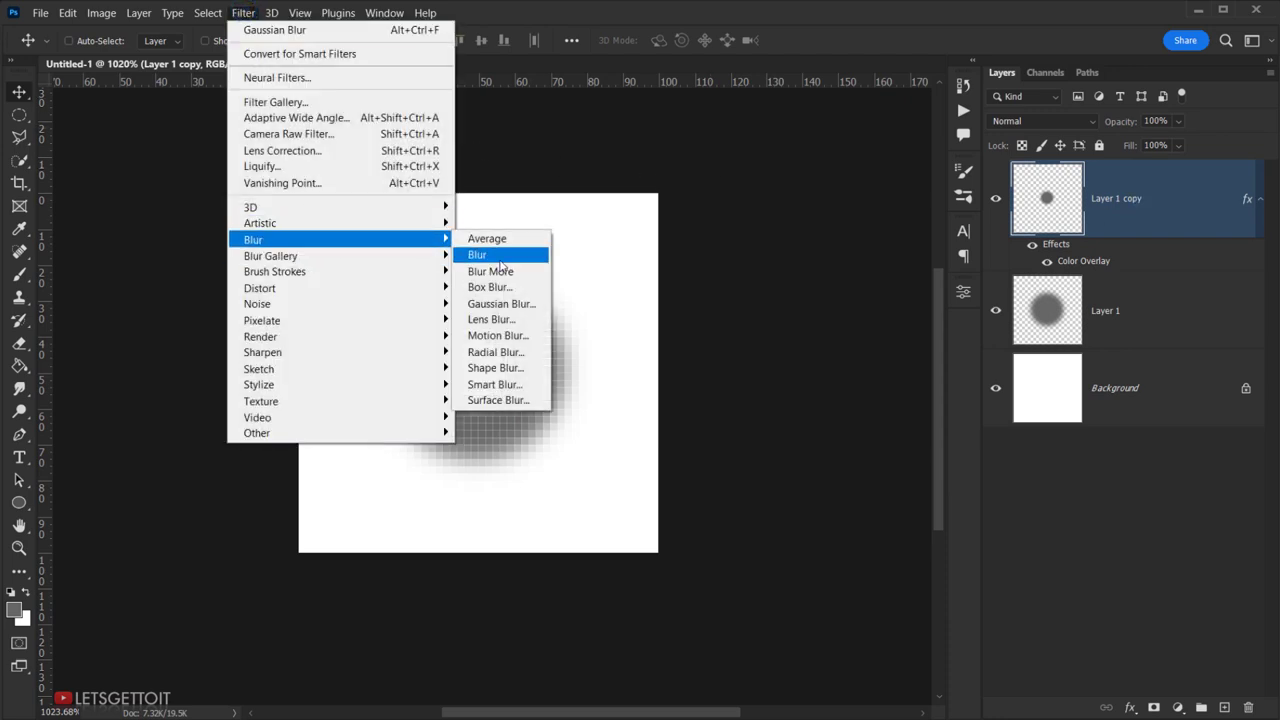
left_click(500, 304)
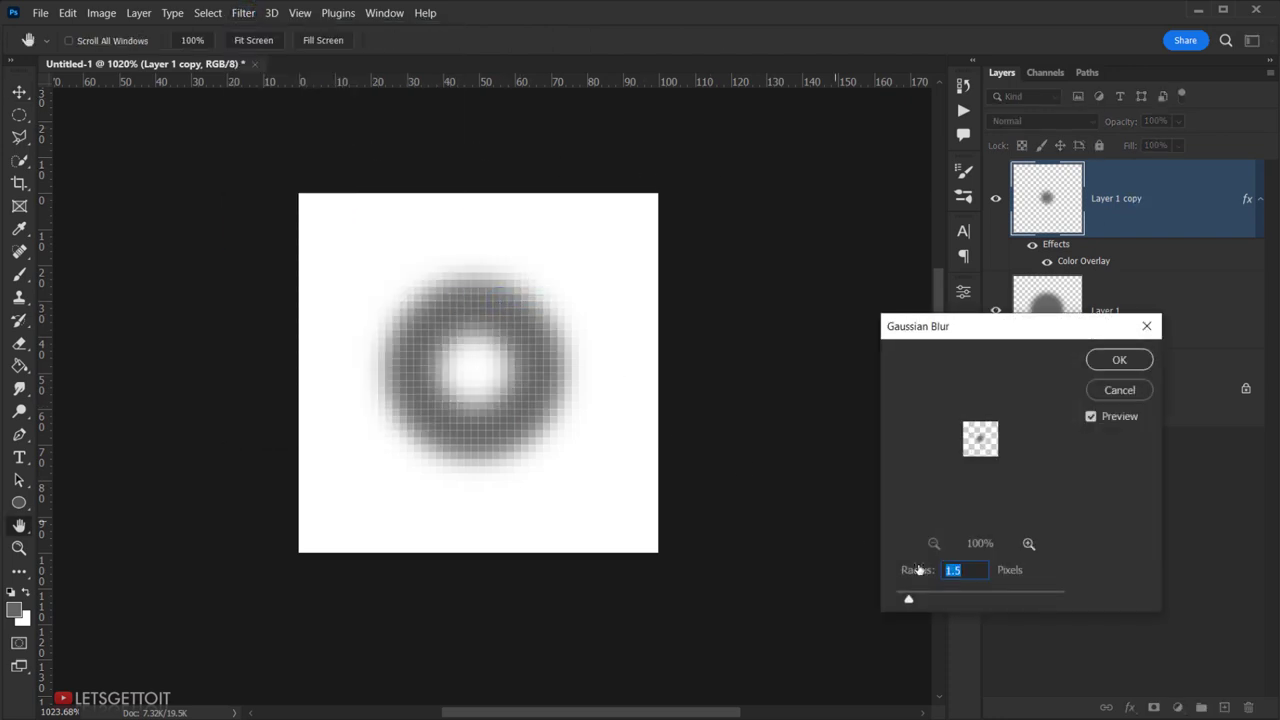
key("Up")
key("Up")
key("Up")
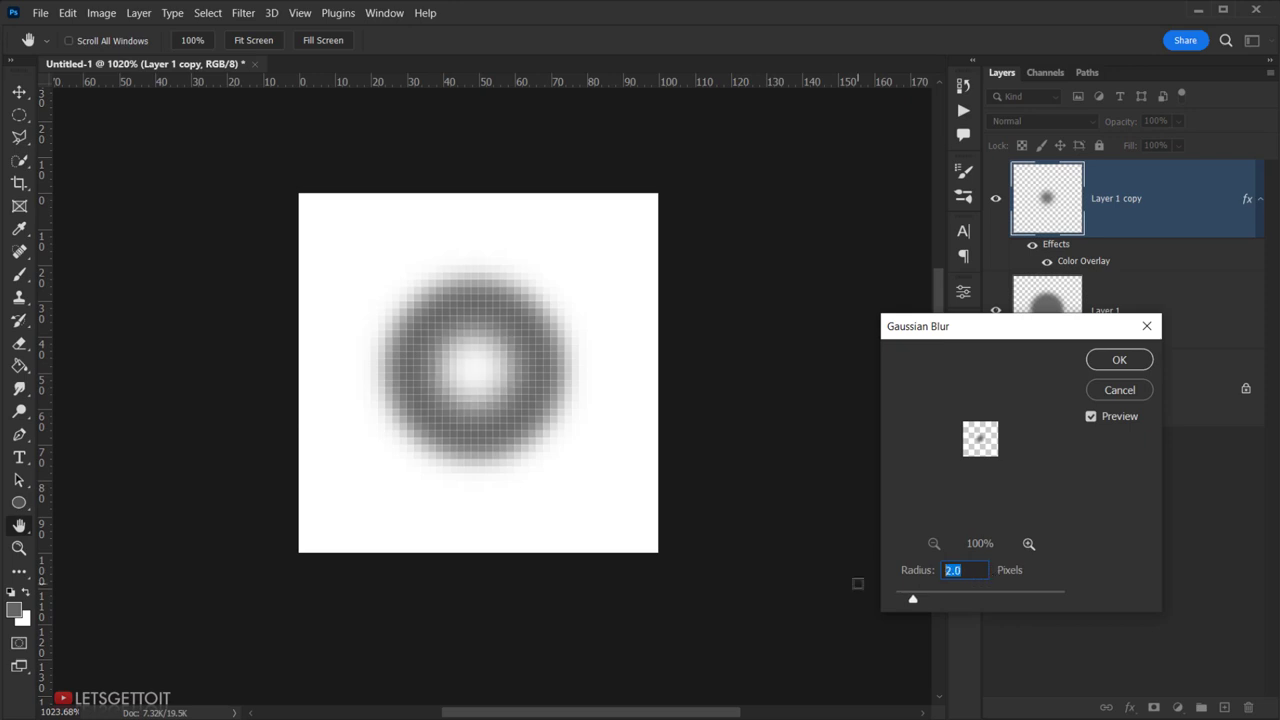
left_click(1119, 360)
scroll(540, 422, "down", 1)
Set Layer 1 copy's opacity to 75%
scroll(540, 422, "up", 2)
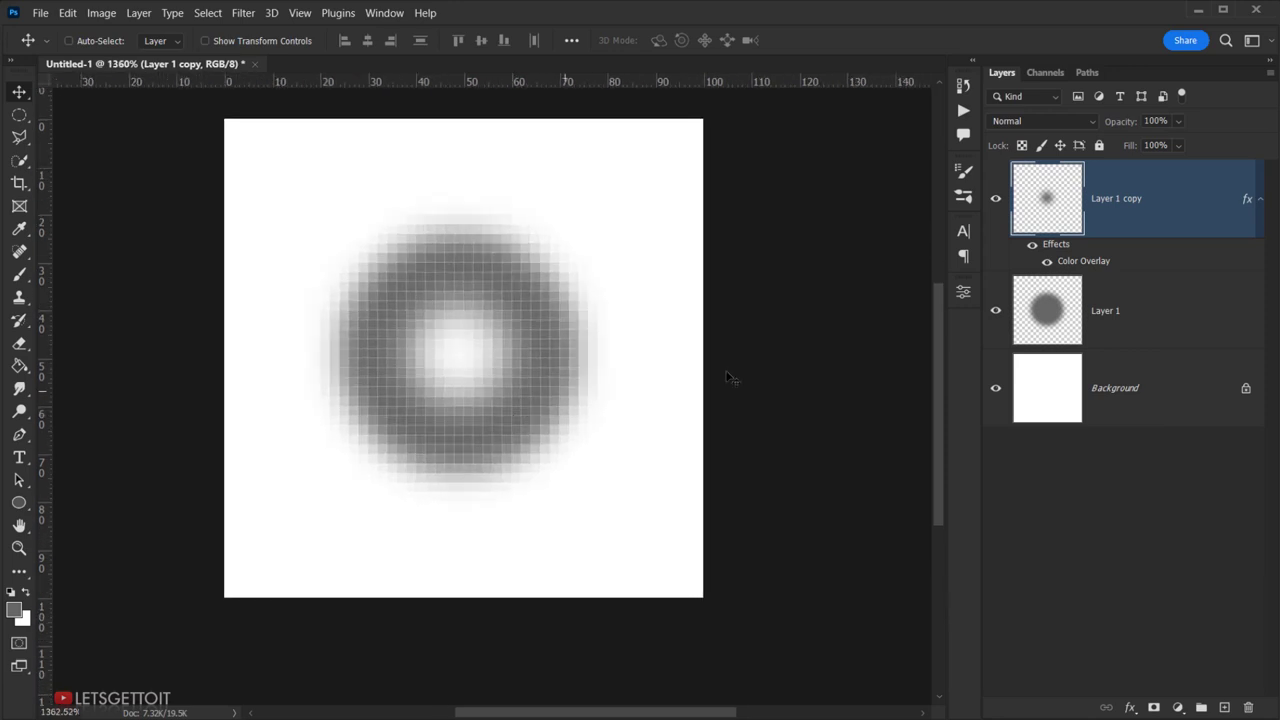
double_click(1181, 215)
type("75")
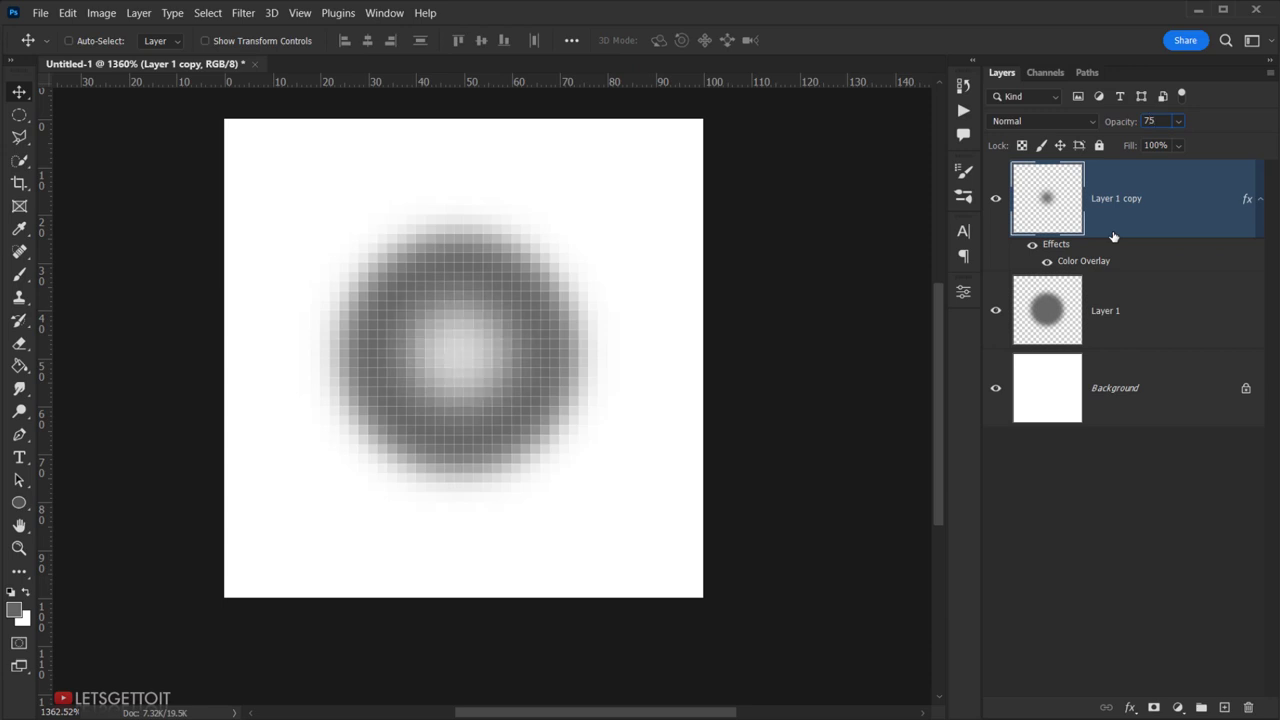
left_click(1259, 201)
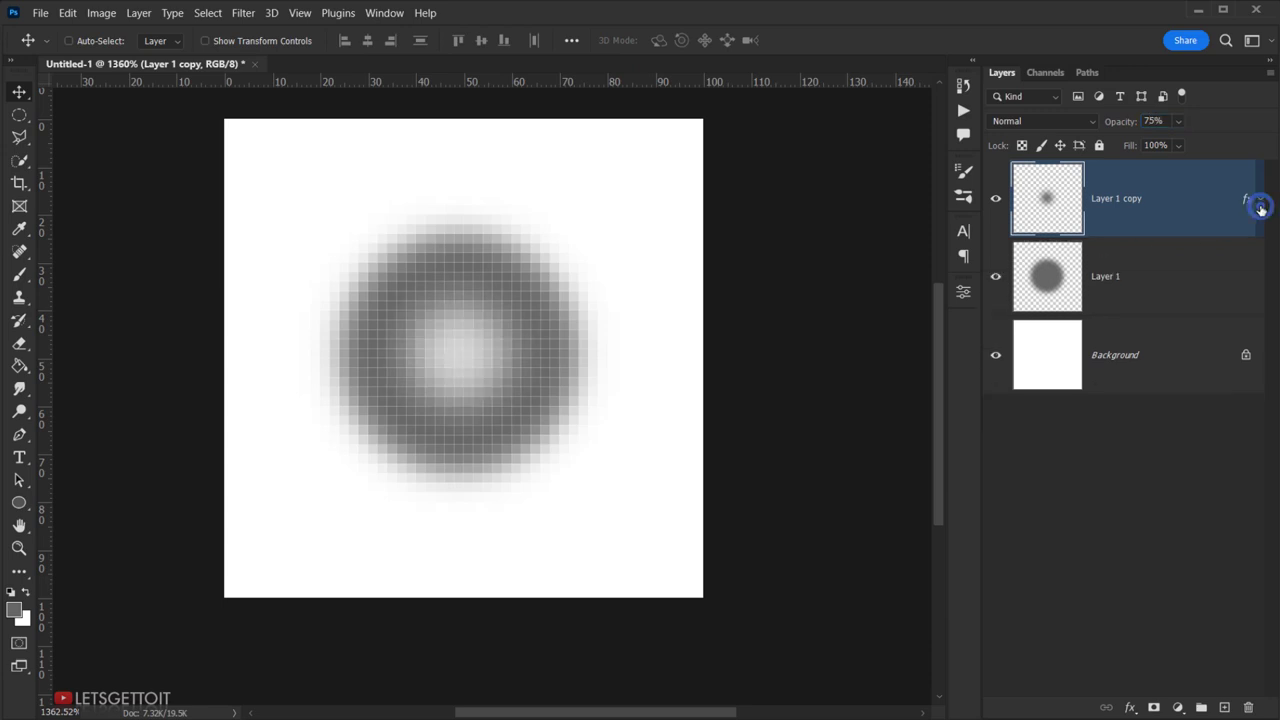
Merge Layer 1 copy with Layer 1 and convert the merged layer to a Smart Object
left_click(1175, 277, "ctrl")
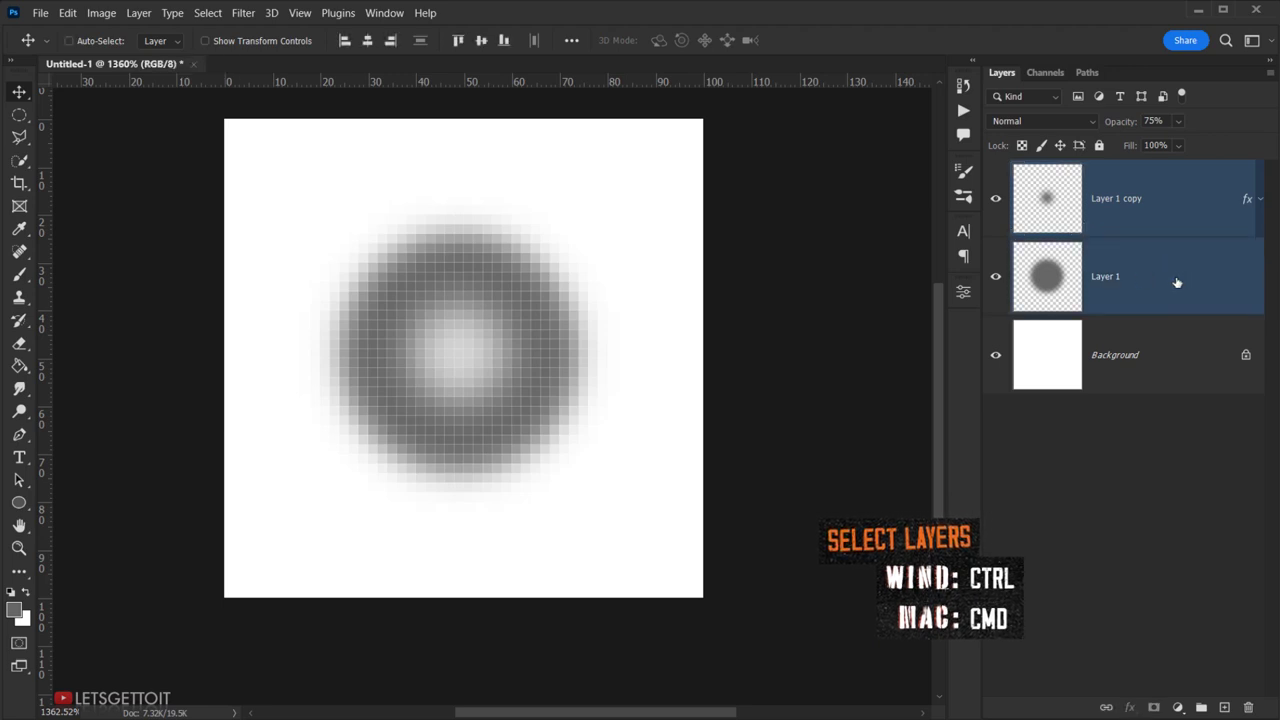
left_click(132, 12)
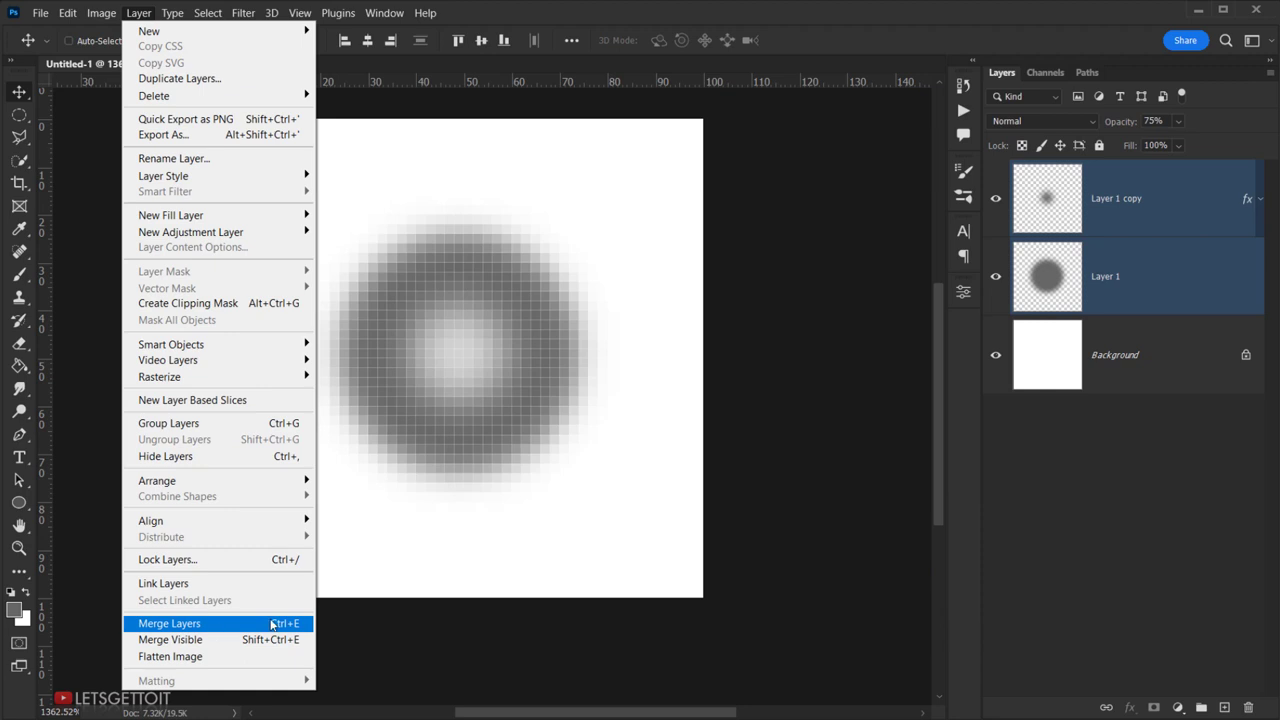
left_click(306, 624)
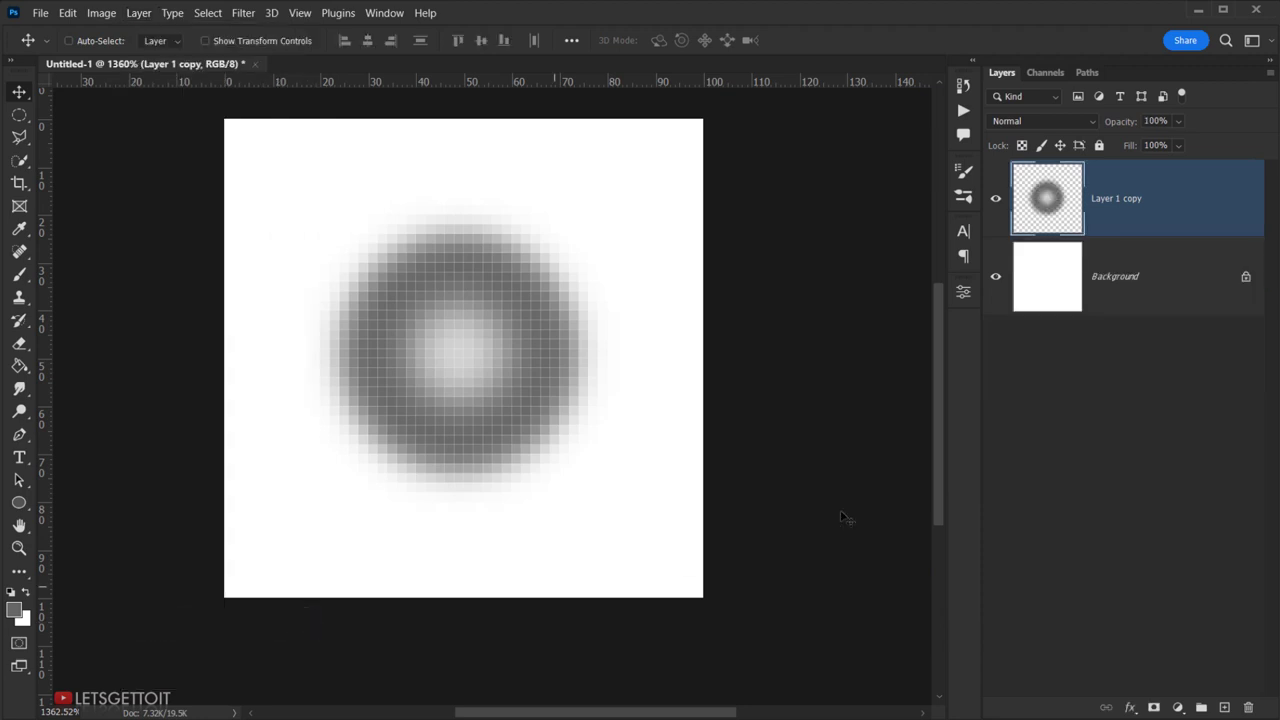
right_click(1200, 204)
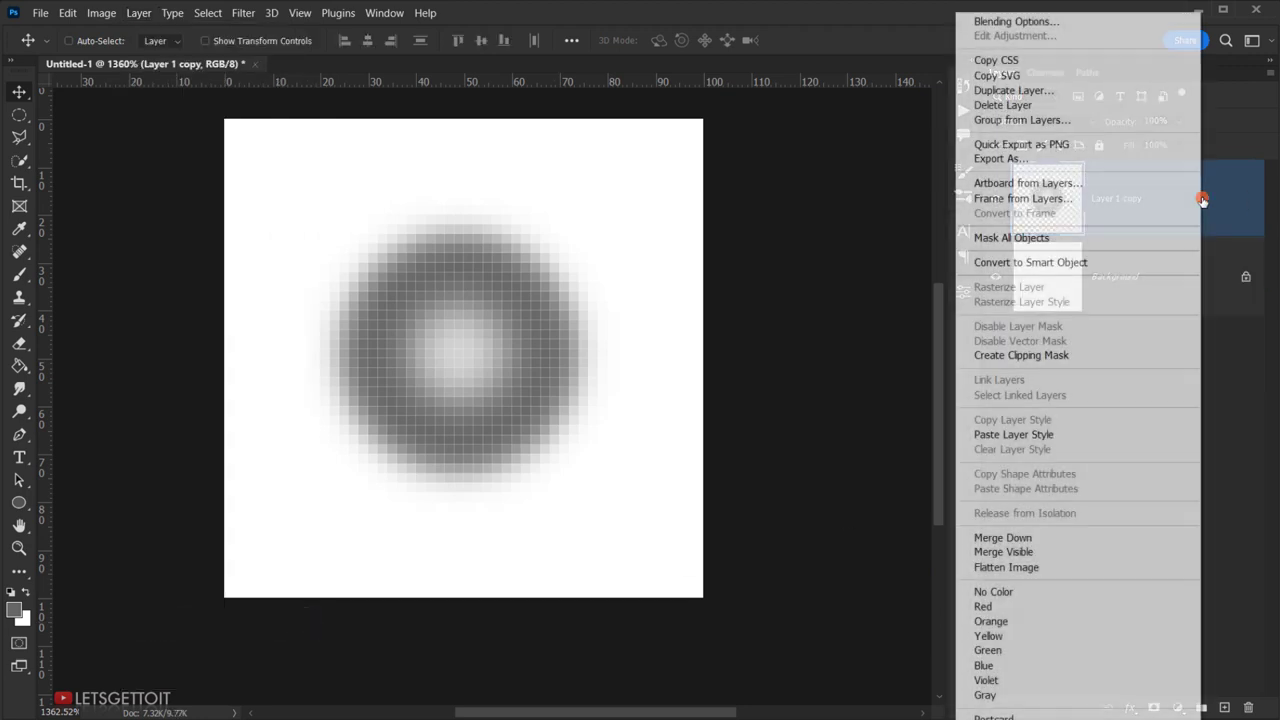
left_click(1080, 262)
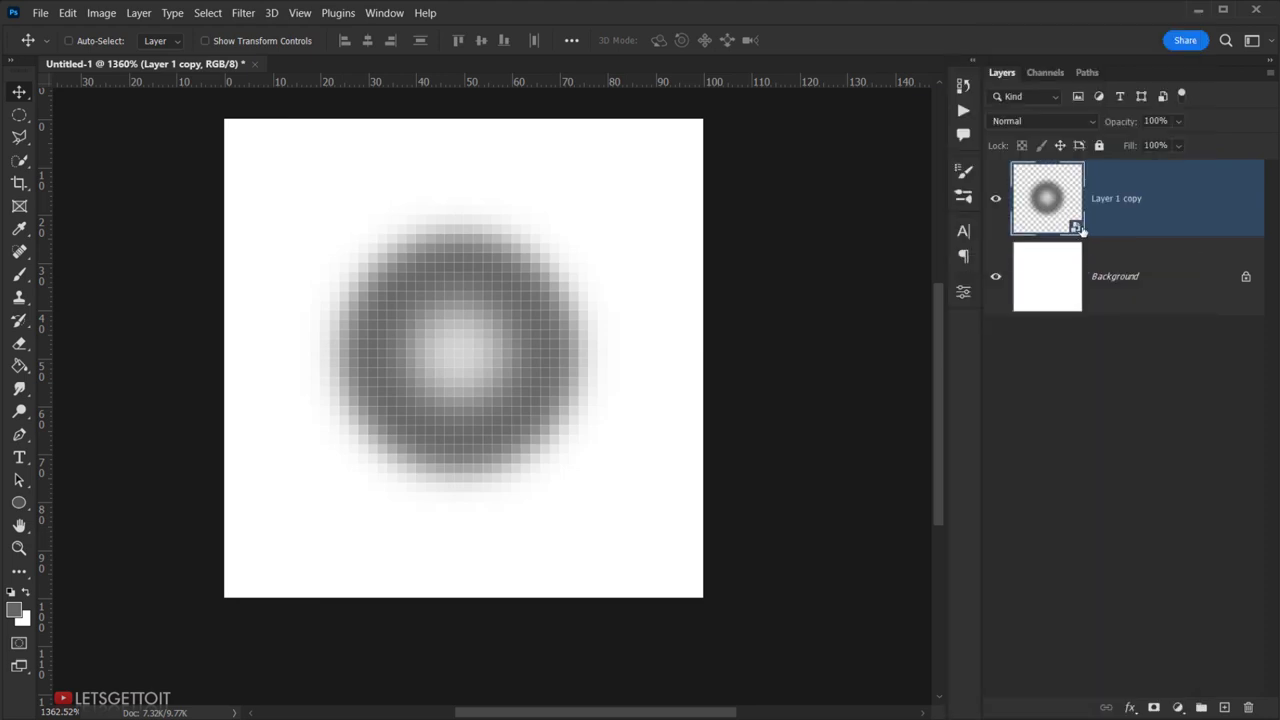
Open the smart object's contents for editing and zoom in on the dot
right_click(1131, 209)
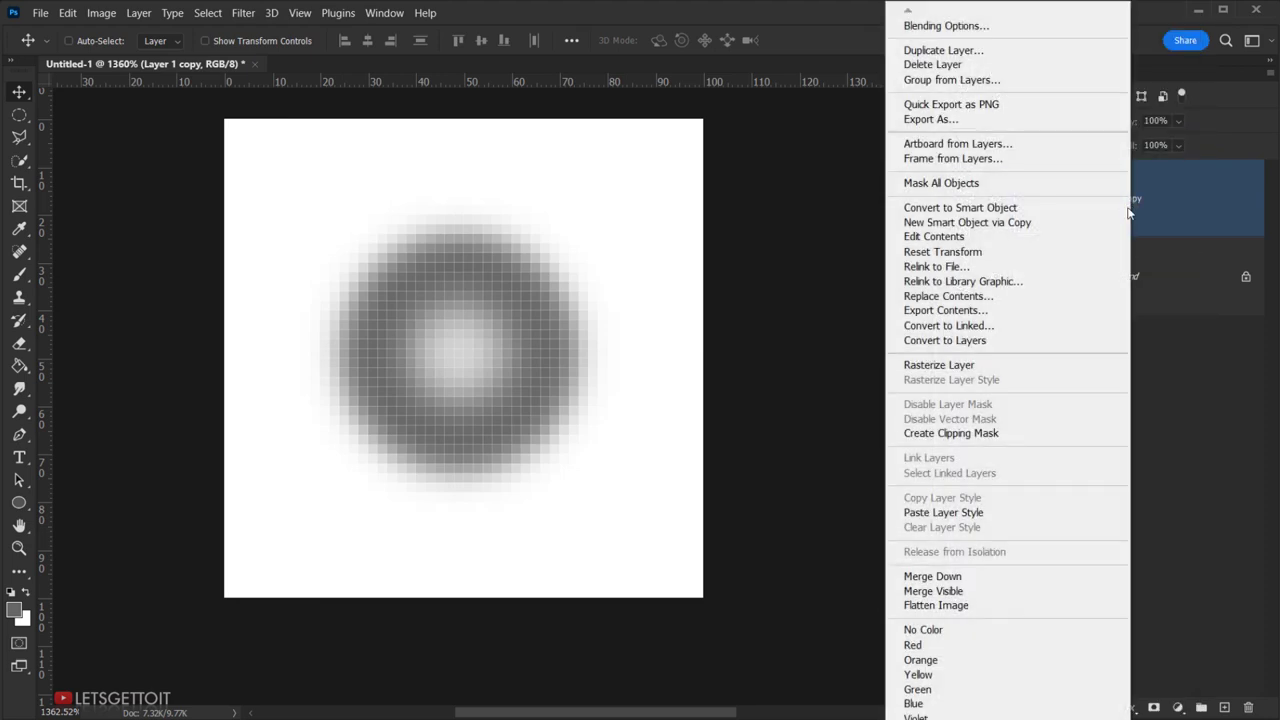
left_click(1015, 237)
key("ctrl+plus")
key("ctrl+plus")
key("ctrl+plus")
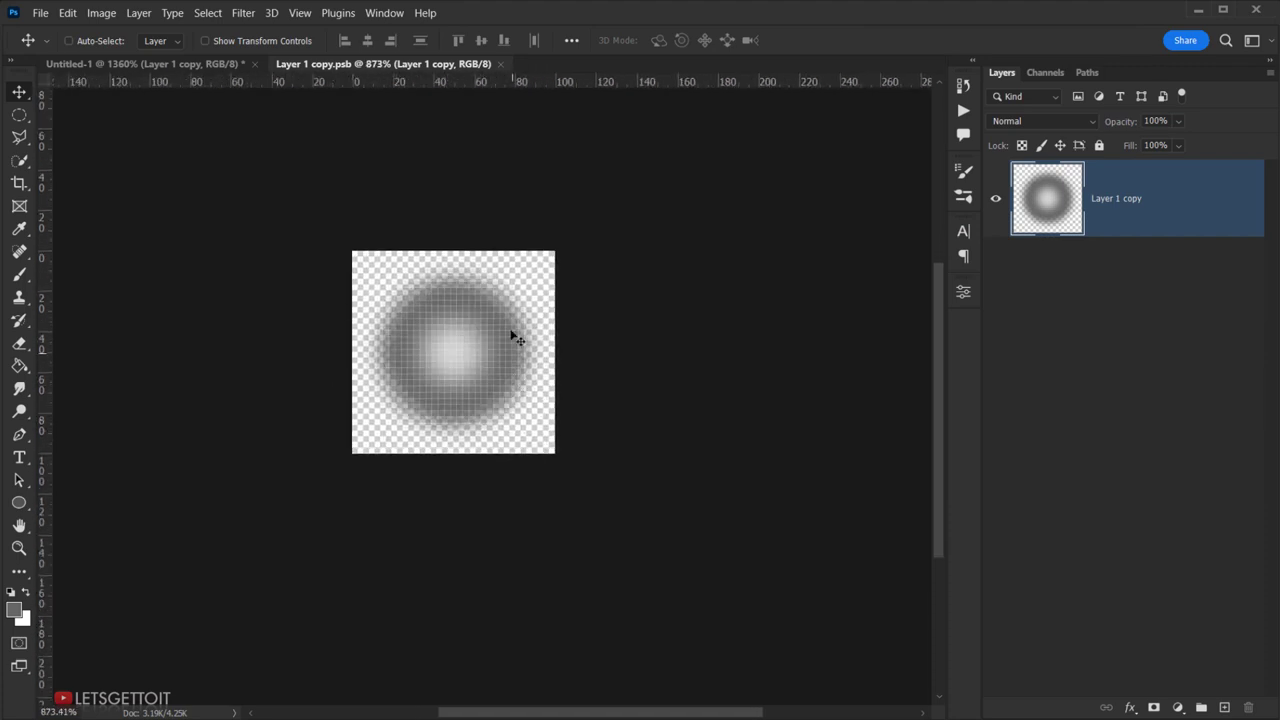
Define the dot image as a new pattern named 'Dot Screen PAt'
left_click(67, 12)
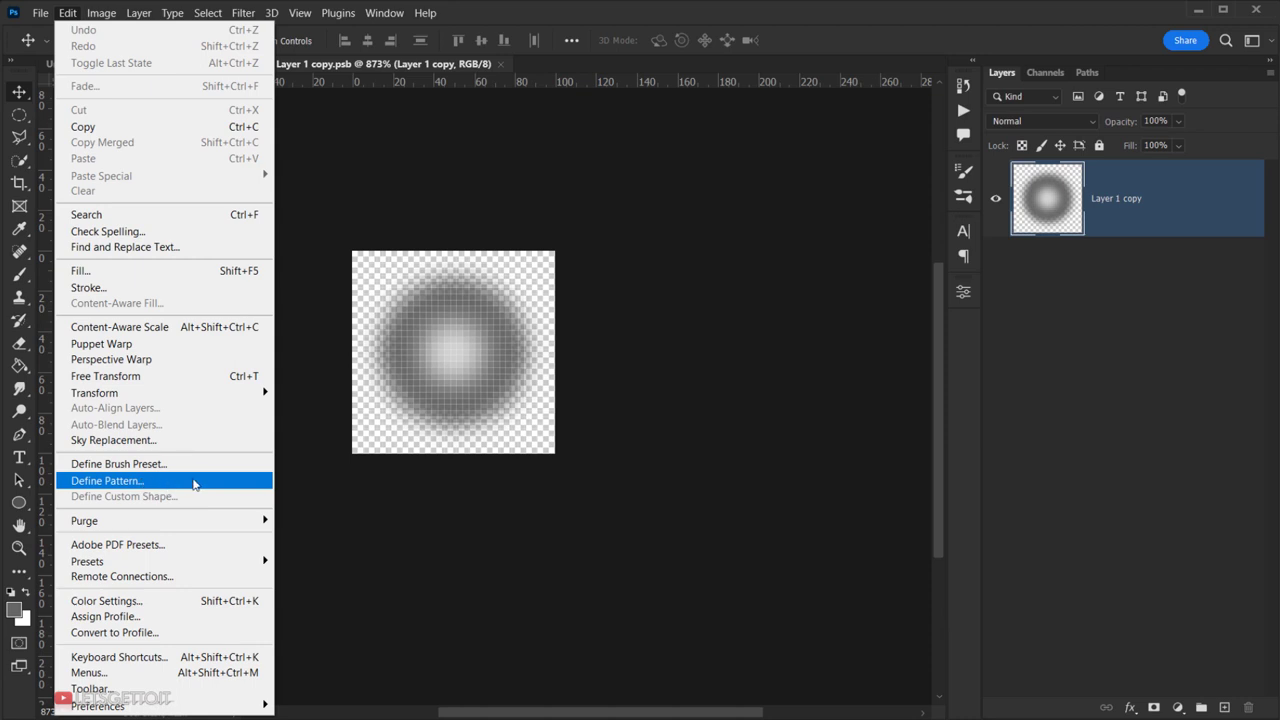
left_click(255, 483)
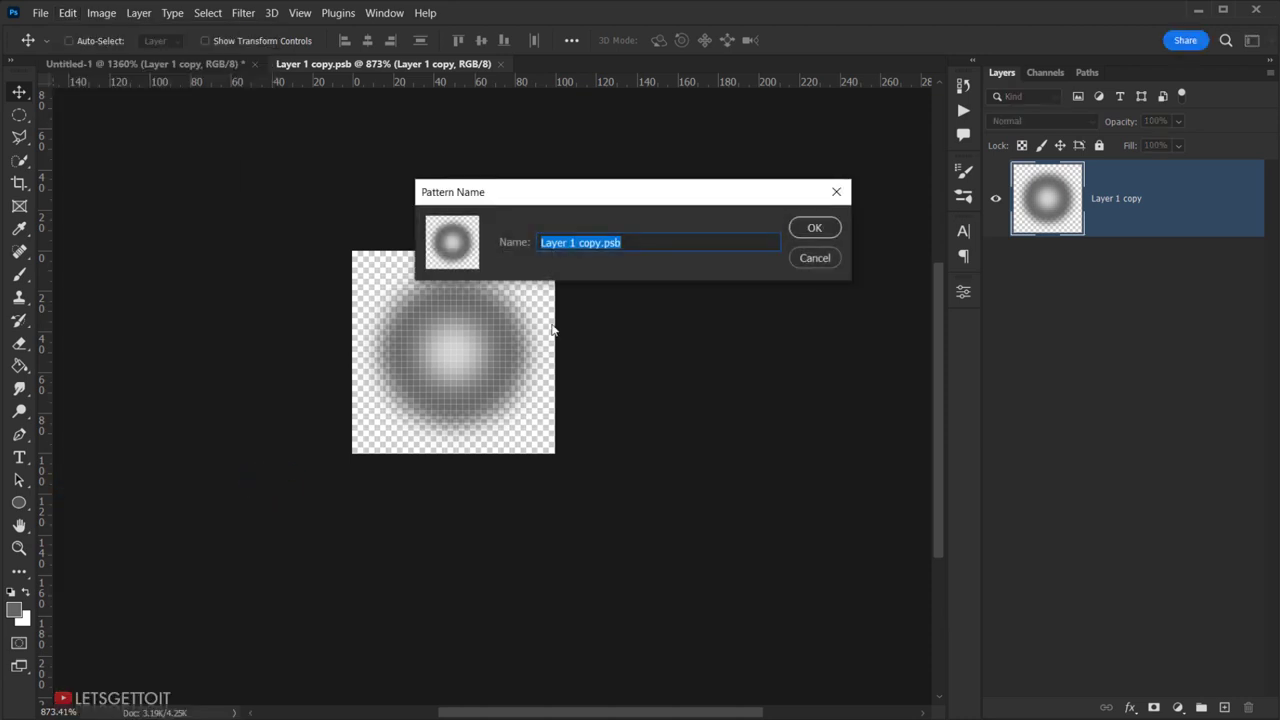
type("Dot Screen PAt")
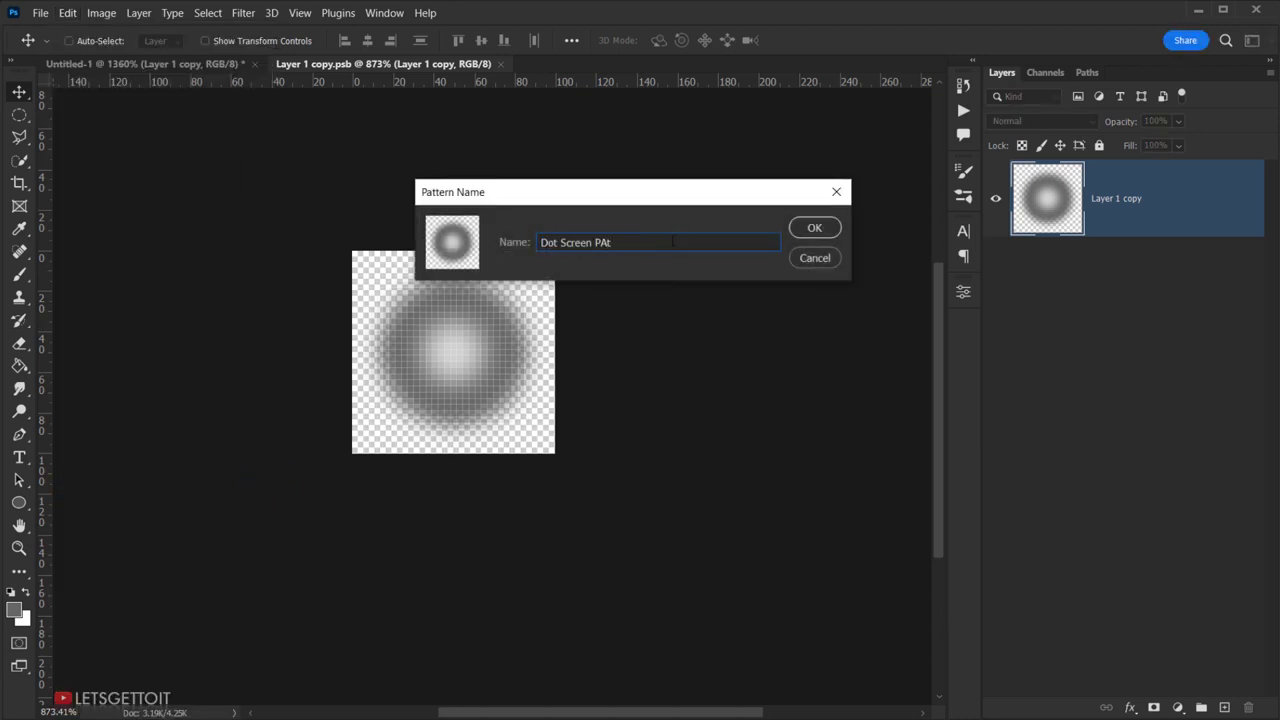
left_click(829, 228)
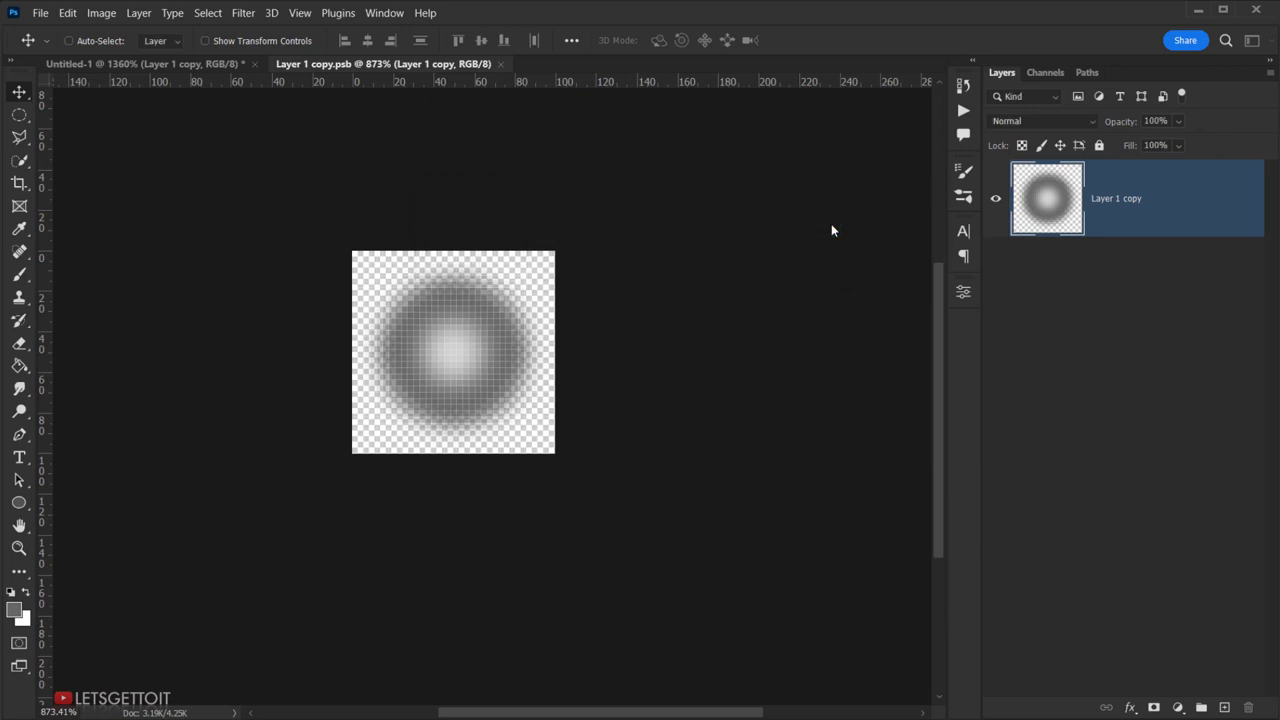
Close the smart object and main documents without saving, and reset default colours
left_click(499, 63)
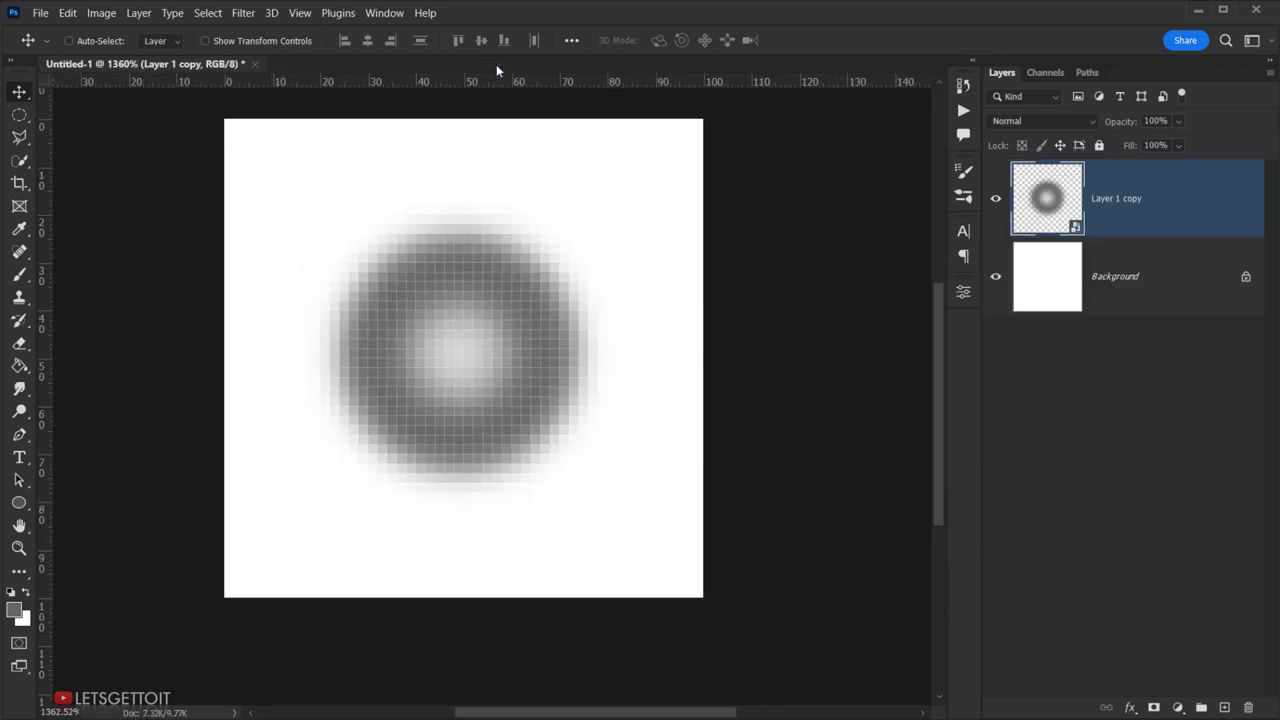
left_click(257, 67)
left_click(628, 298)
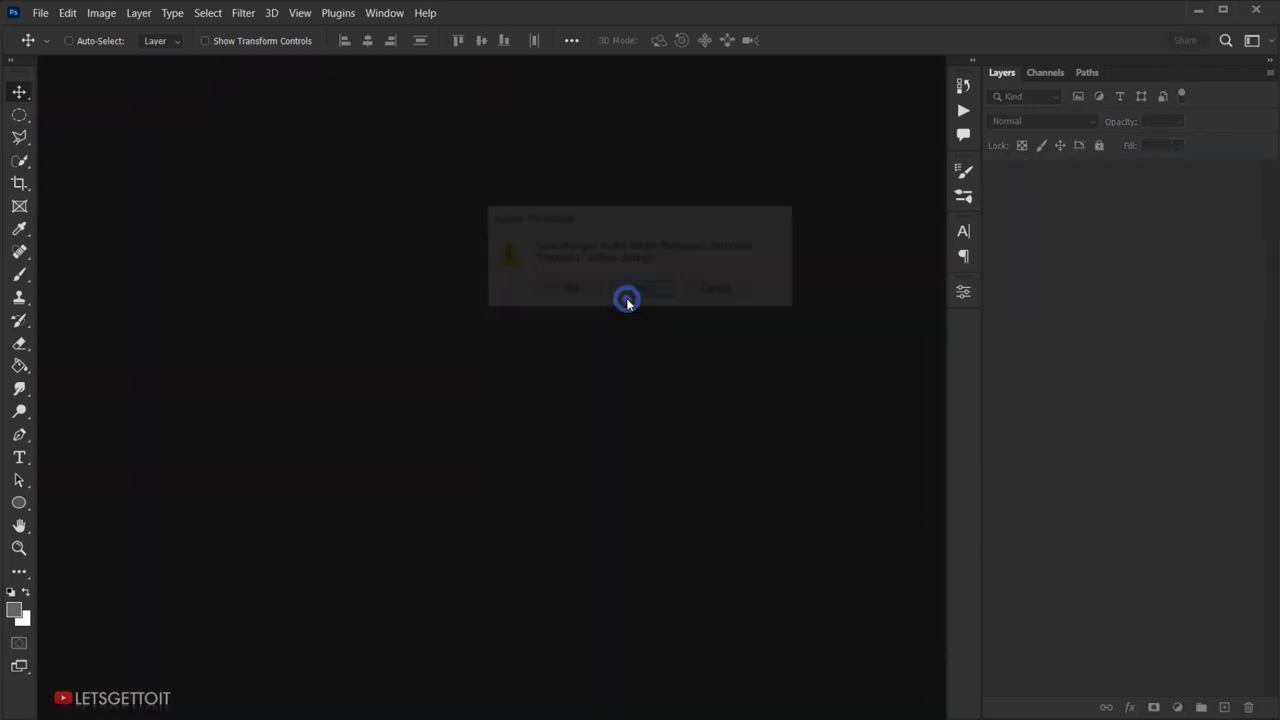
key("x")
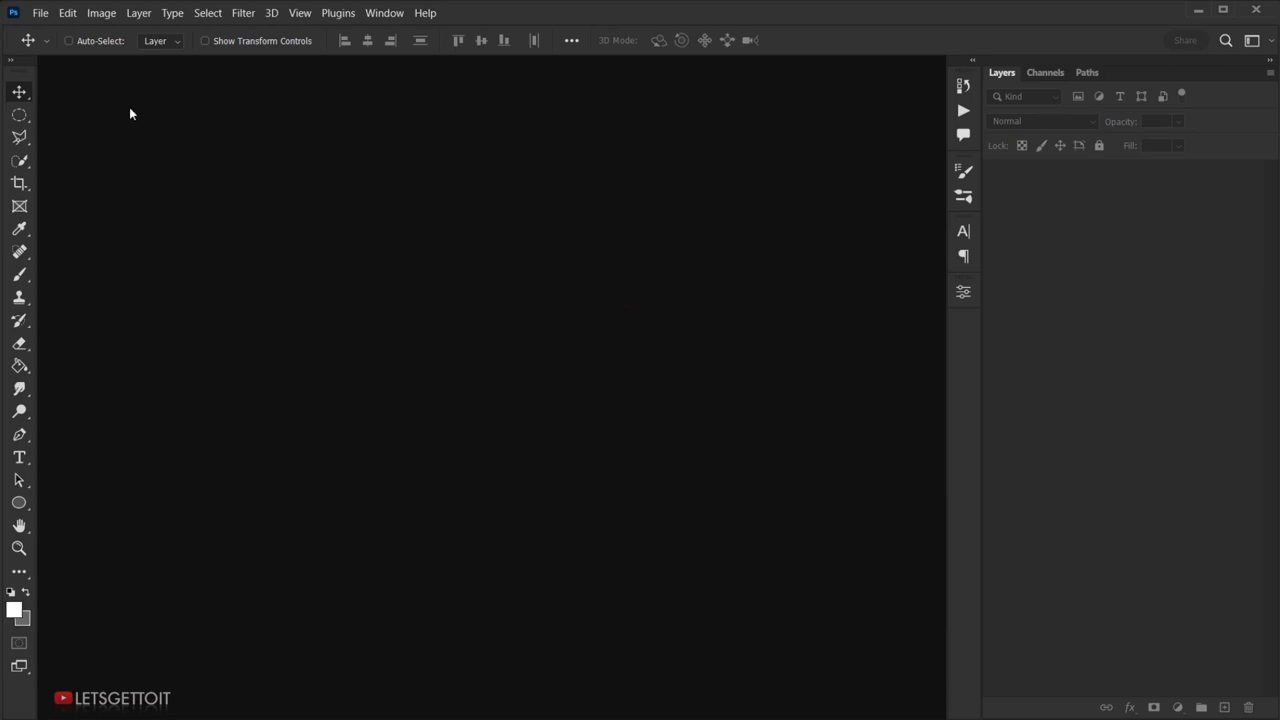
key("d")
Create a new 4000 × 2600 px document at 300 pixels/inch
left_click(41, 13)
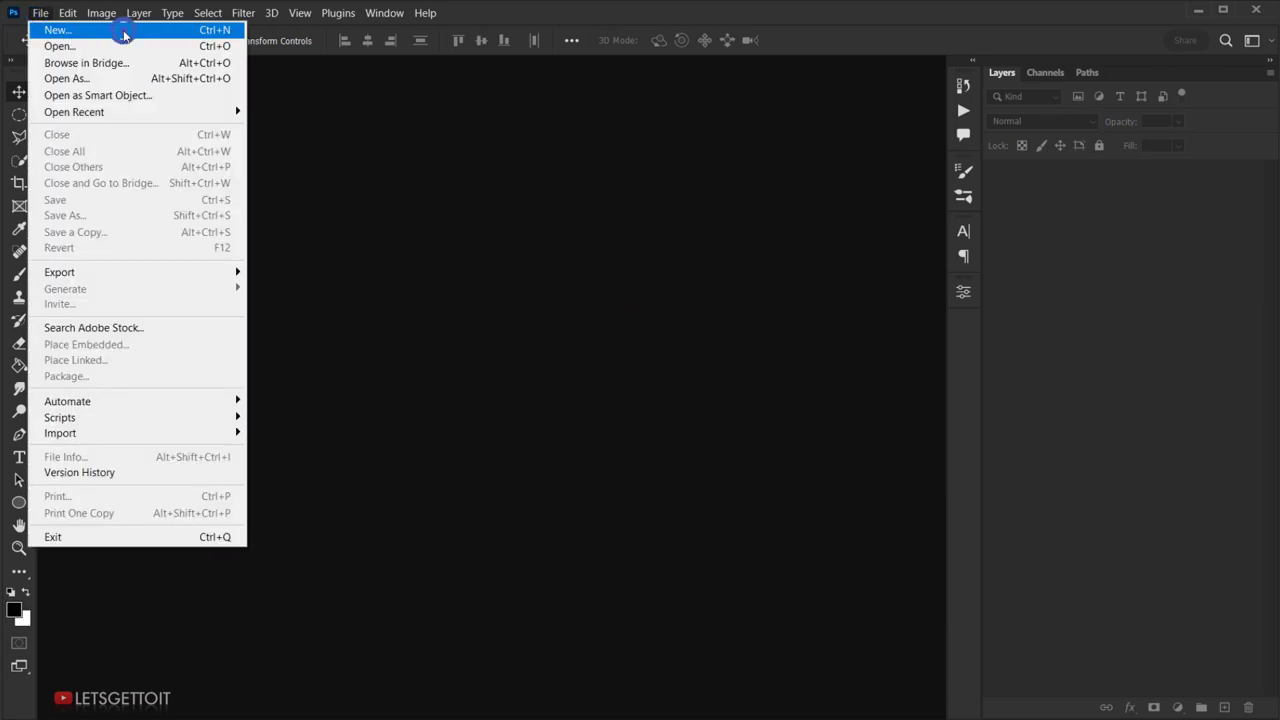
left_click(124, 35)
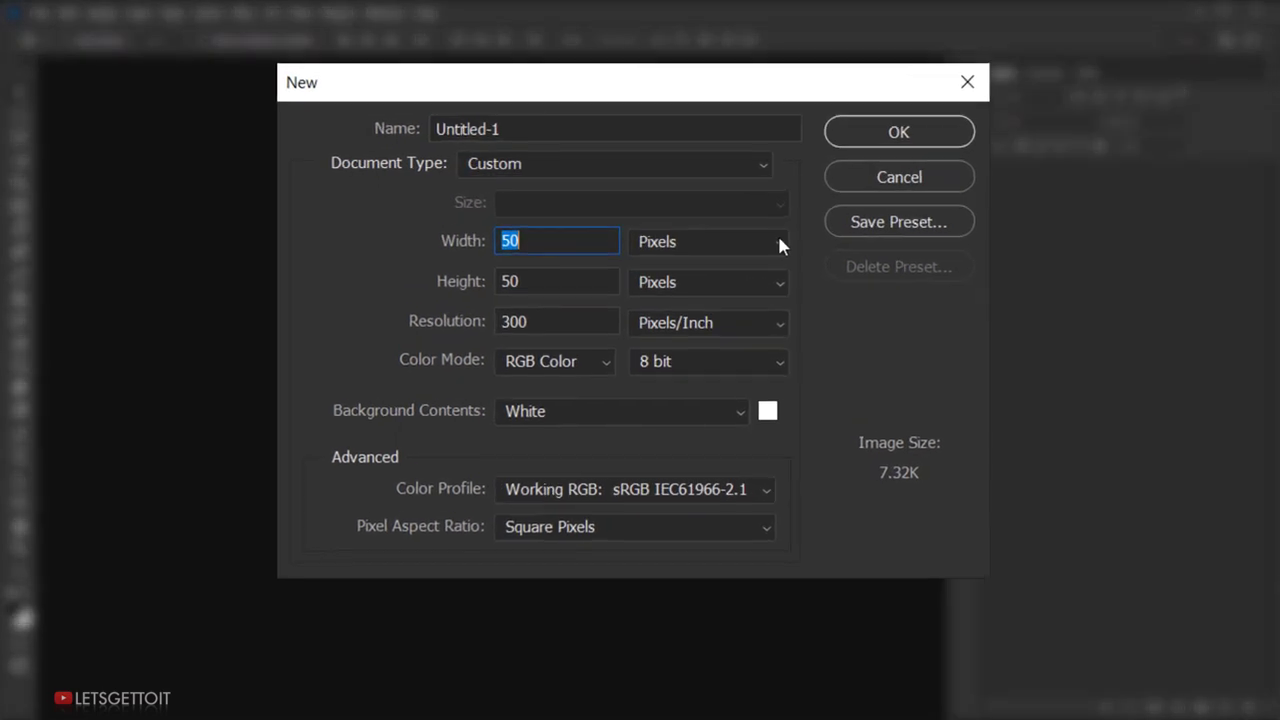
type("4000")
key("Tab")
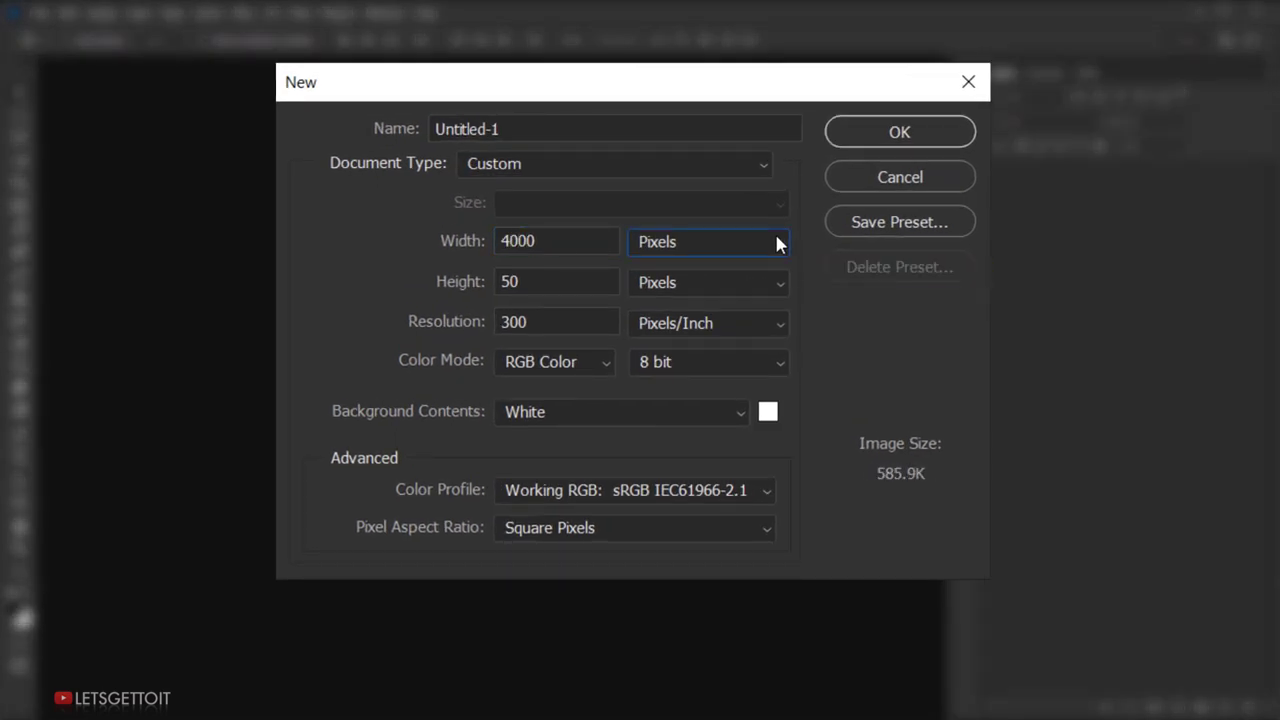
key("Tab")
type("2600")
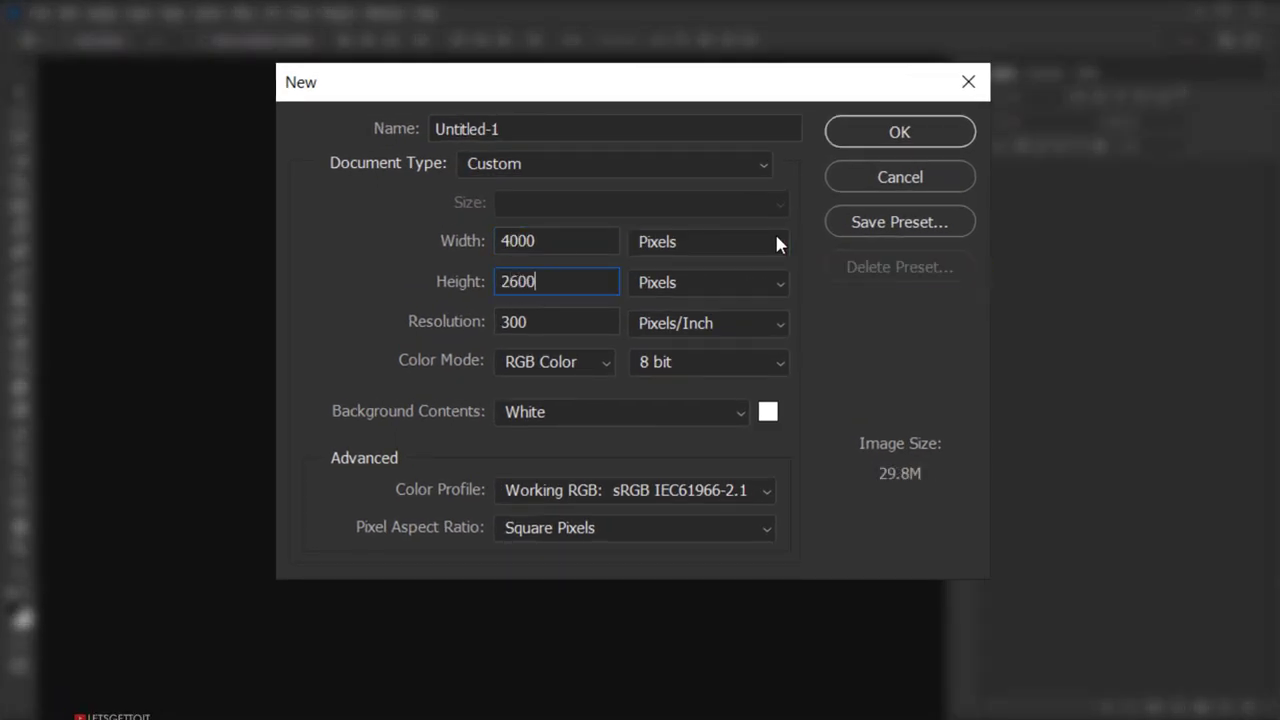
left_click(570, 324)
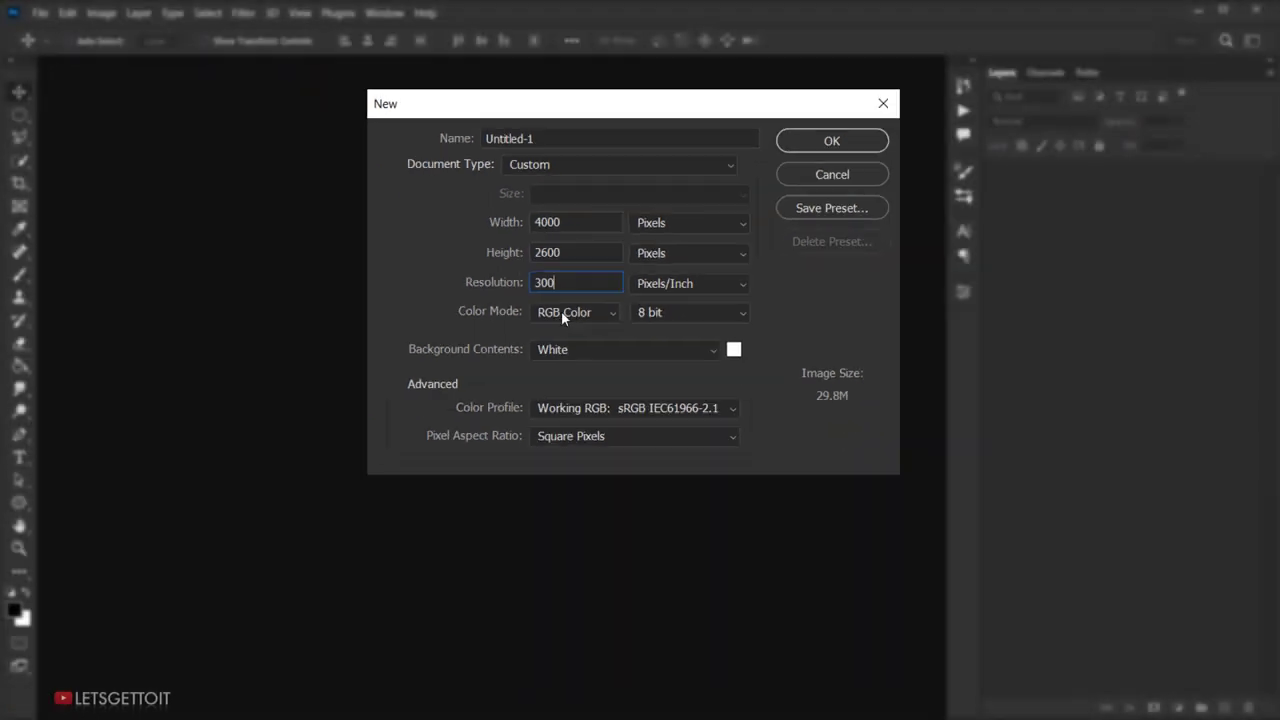
left_click(792, 146)
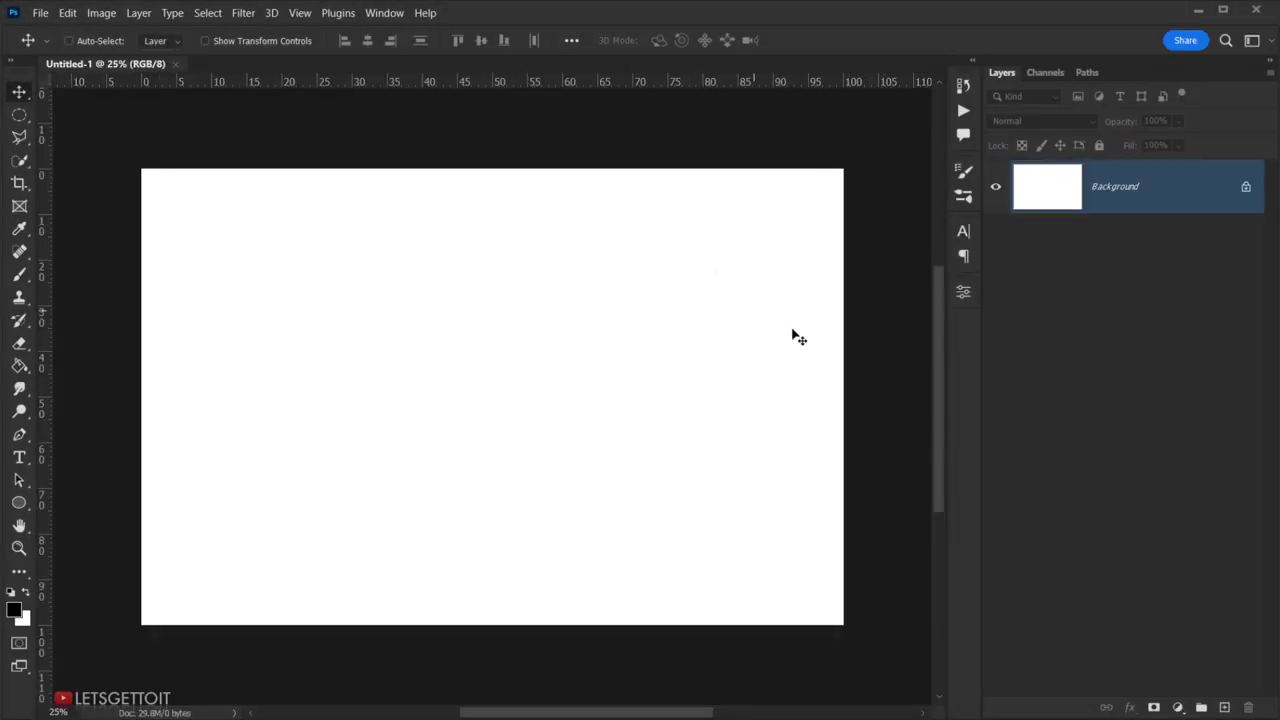
Add a dark grey #1a1a1a Solid Color fill layer (brightness 10)
left_click(1172, 208)
left_click(1177, 707)
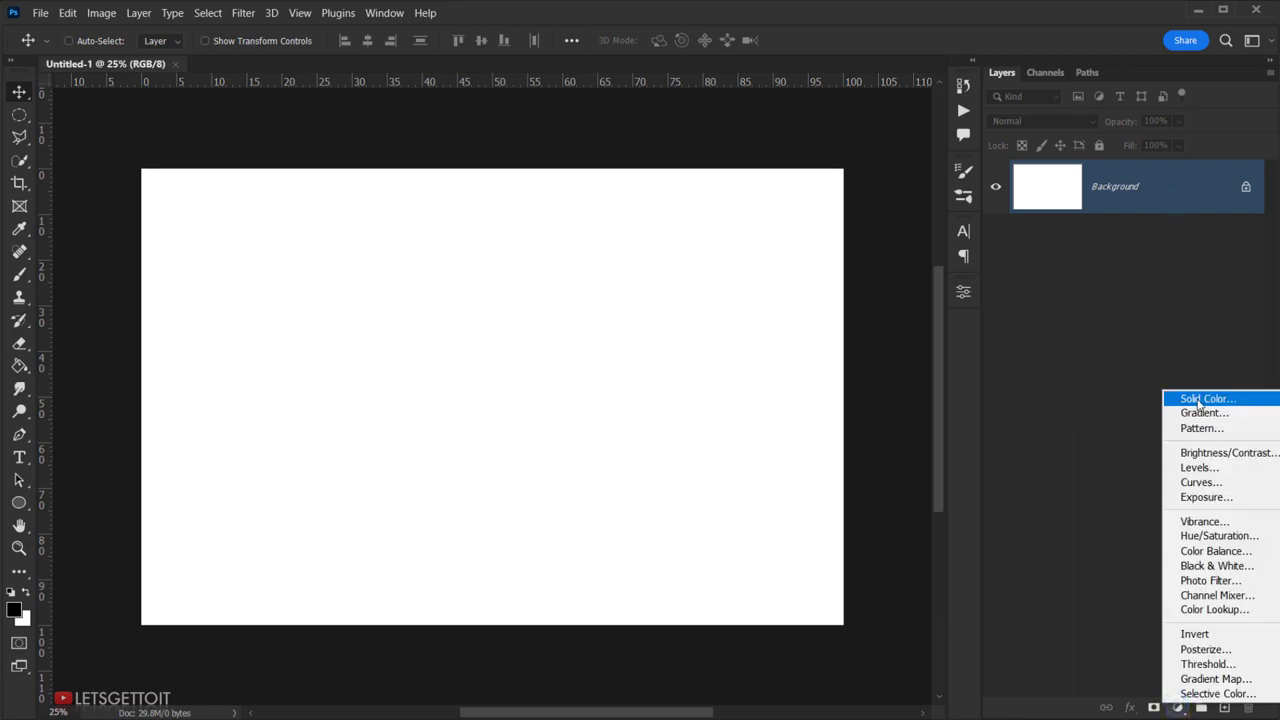
left_click(1198, 402)
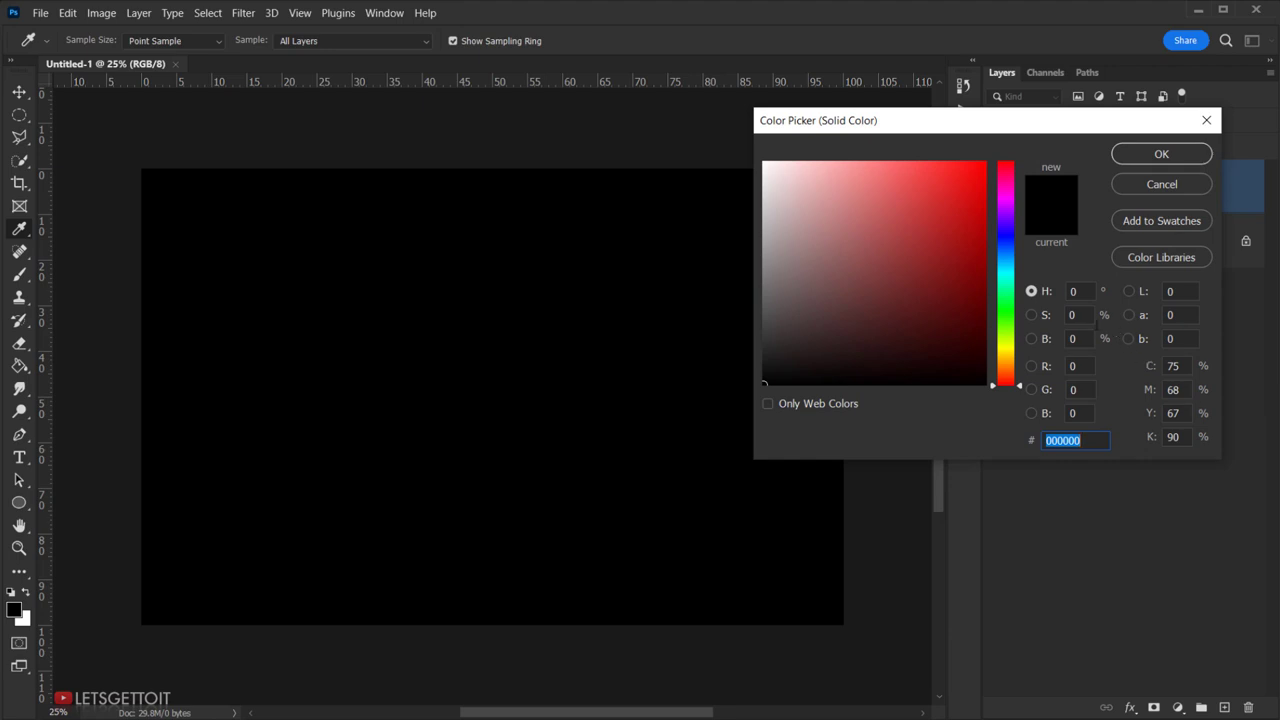
left_click(1076, 339)
type("10")
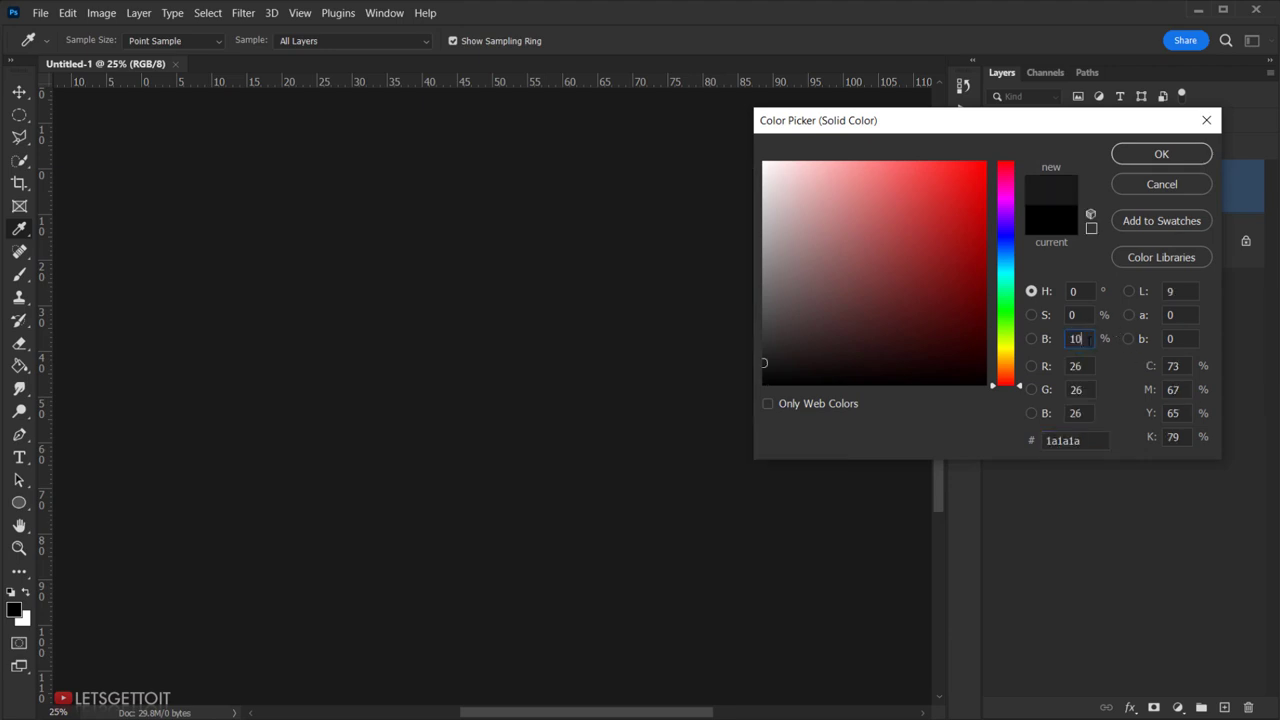
left_click(1161, 154)
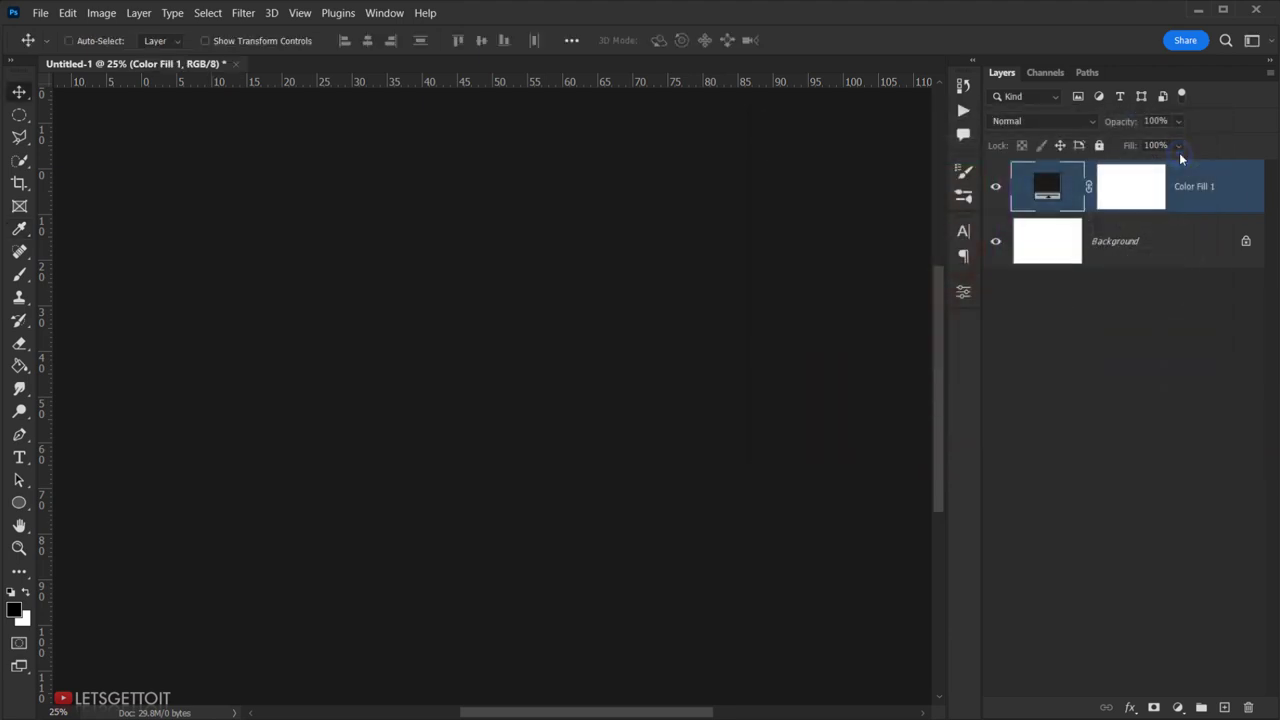
Delete the Background layer and the fill's mask, and rename the fill layer 'BG'
left_click_drag(1152, 240, 1247, 709)
left_click_drag(1143, 293, 1248, 707)
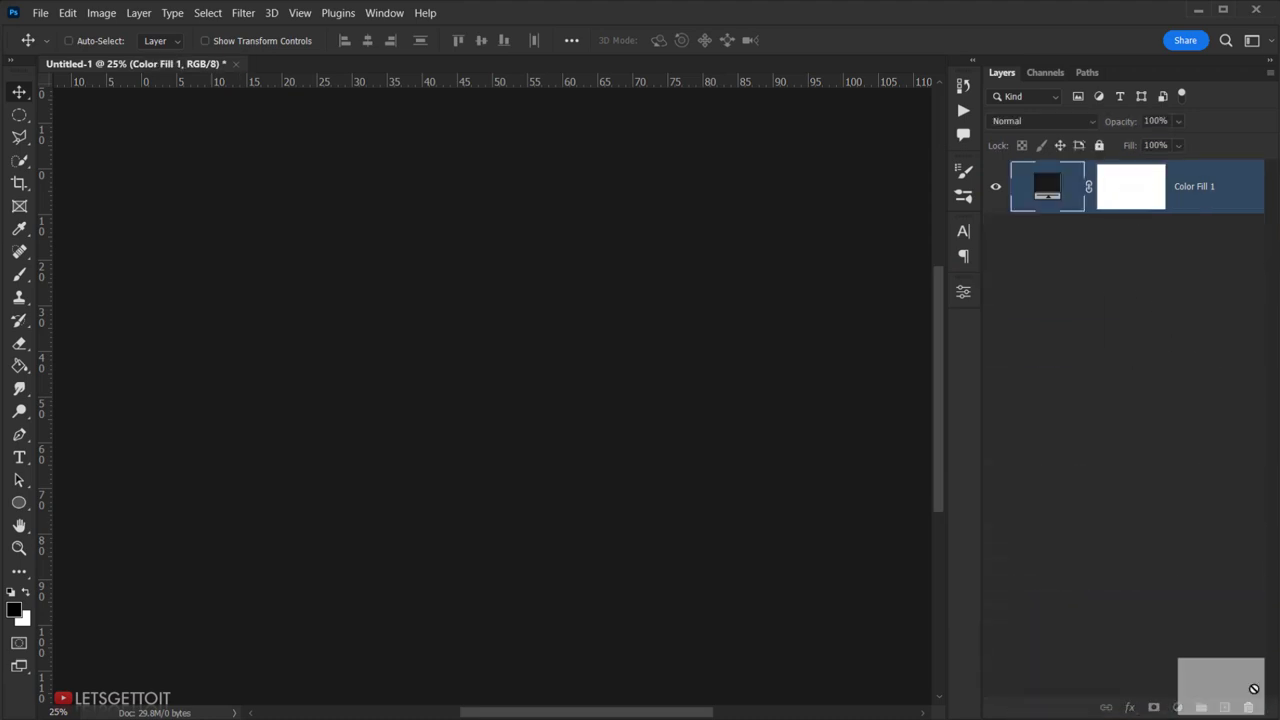
left_click(582, 290)
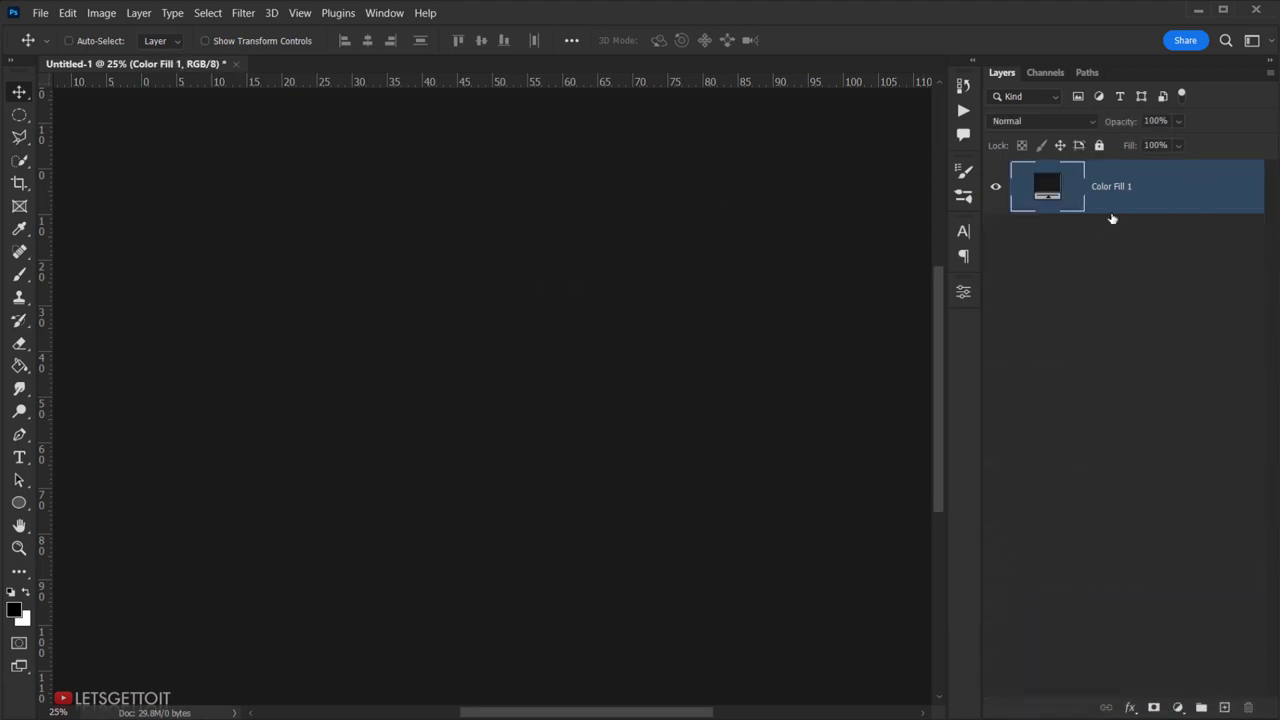
double_click(1103, 186)
type("B")
type("G")
key("Return")
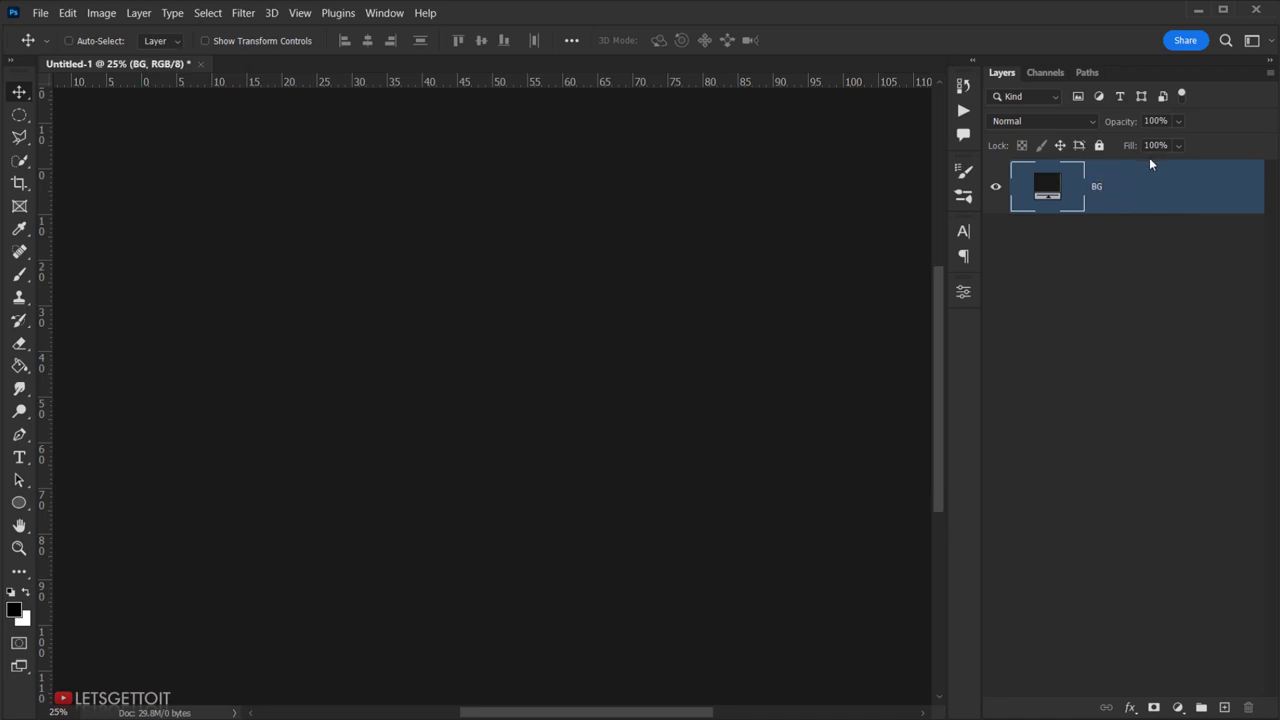
left_click(1129, 186)
Add a new empty layer and name it Image
left_click(1224, 707)
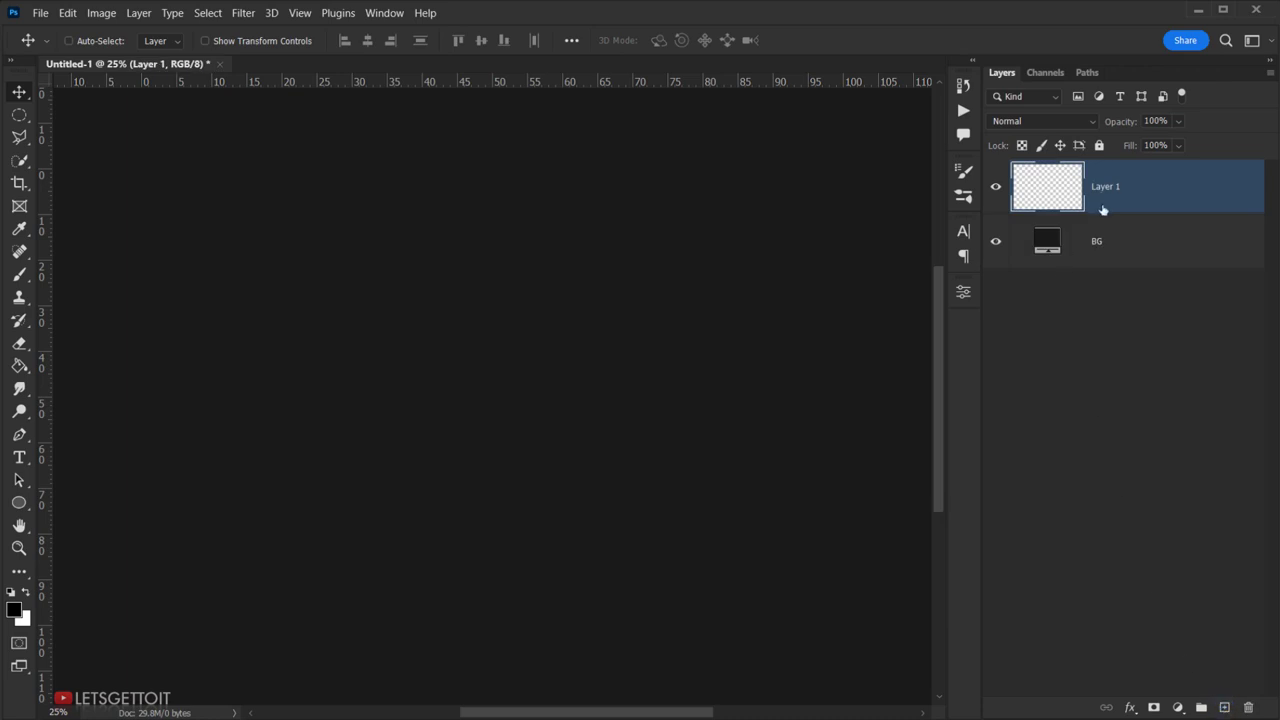
double_click(1107, 188)
type("Image")
key("Return")
Convert the Image layer to a smart object and open its contents for editing
right_click(1157, 192)
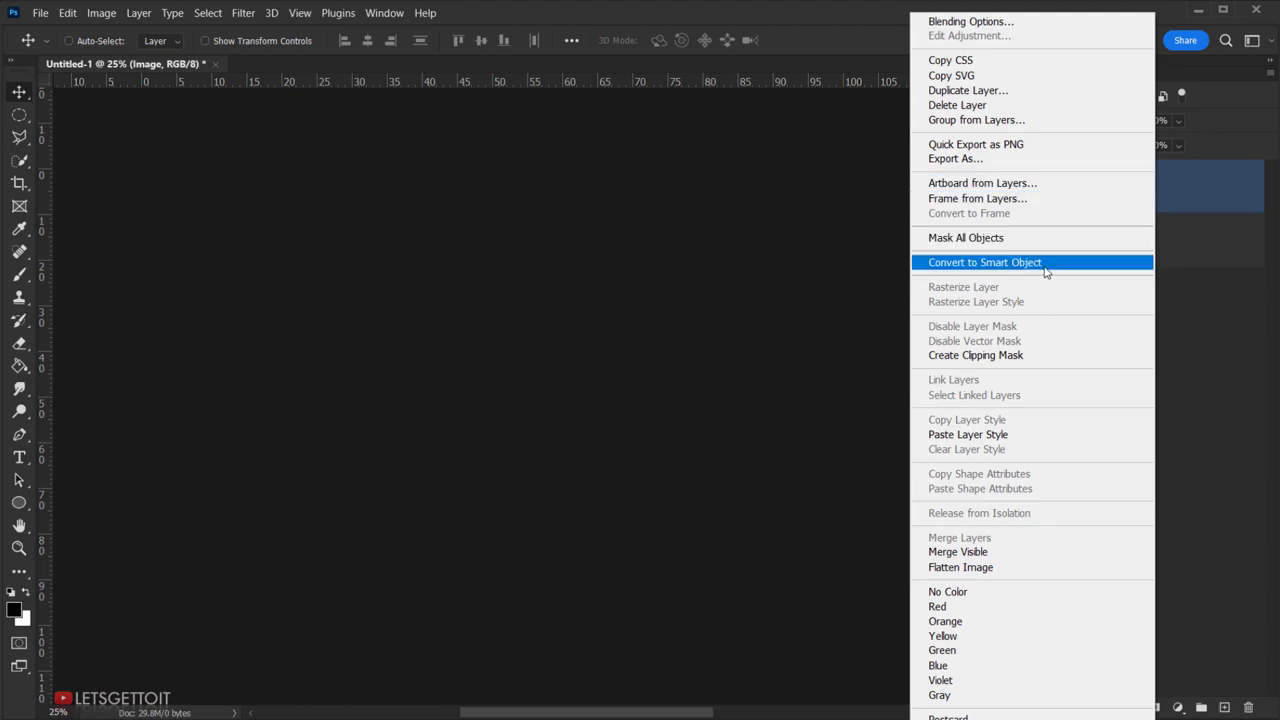
left_click(1068, 262)
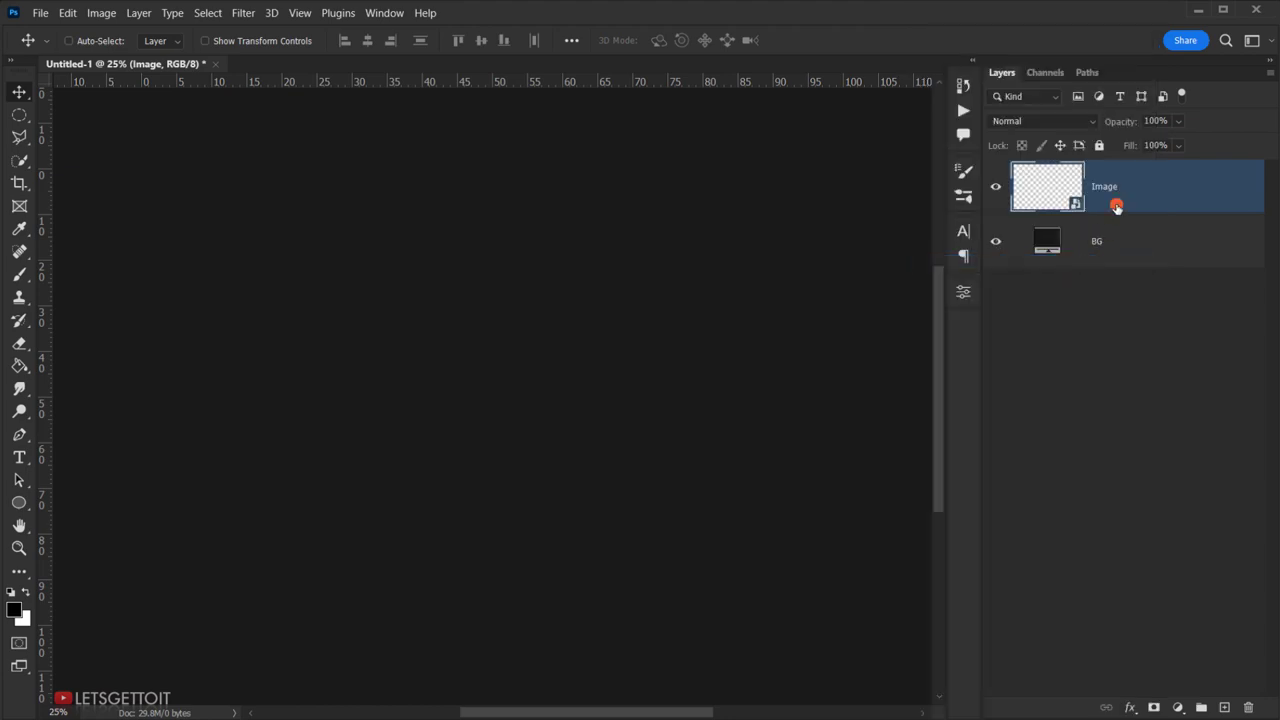
right_click(1116, 206)
left_click(1004, 236)
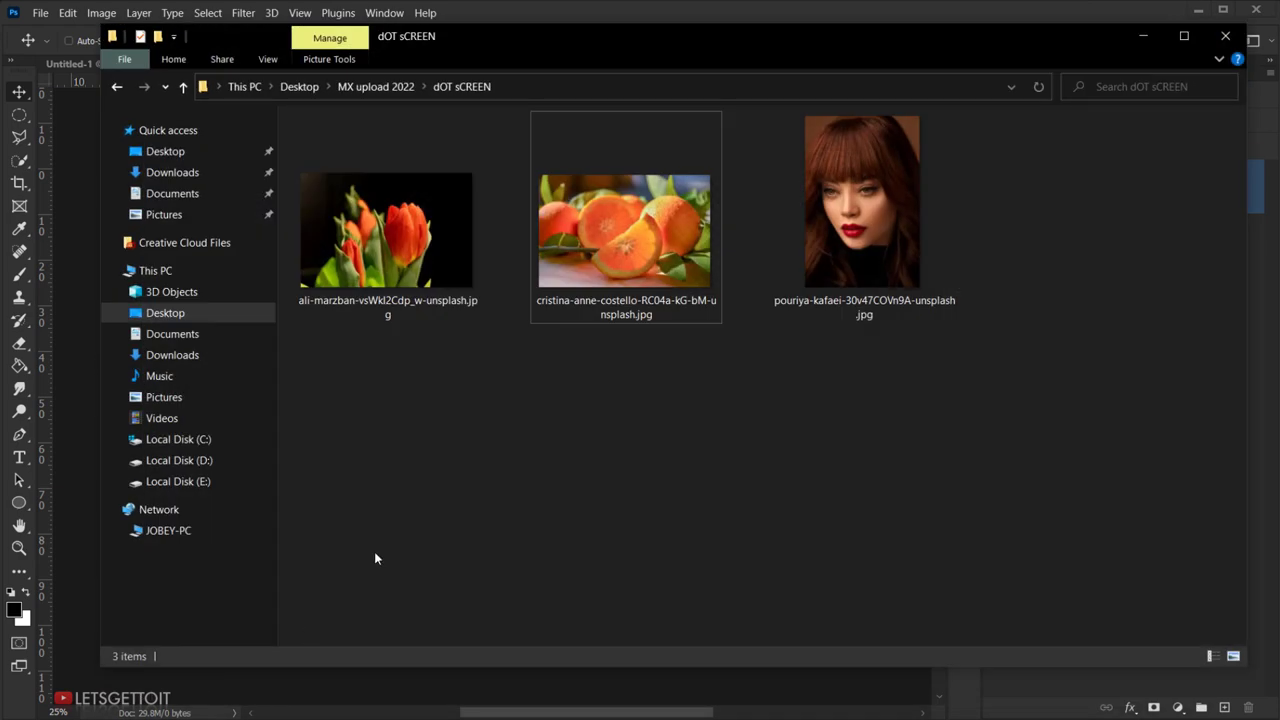
Place the portrait photo into Image.psb, enlarged and shifted up to fill the canvas
left_click(852, 243)
mouse_move(852, 243)
left_mouse_down()
mouse_move(395, 531)
mouse_move(405, 516)
left_mouse_up()
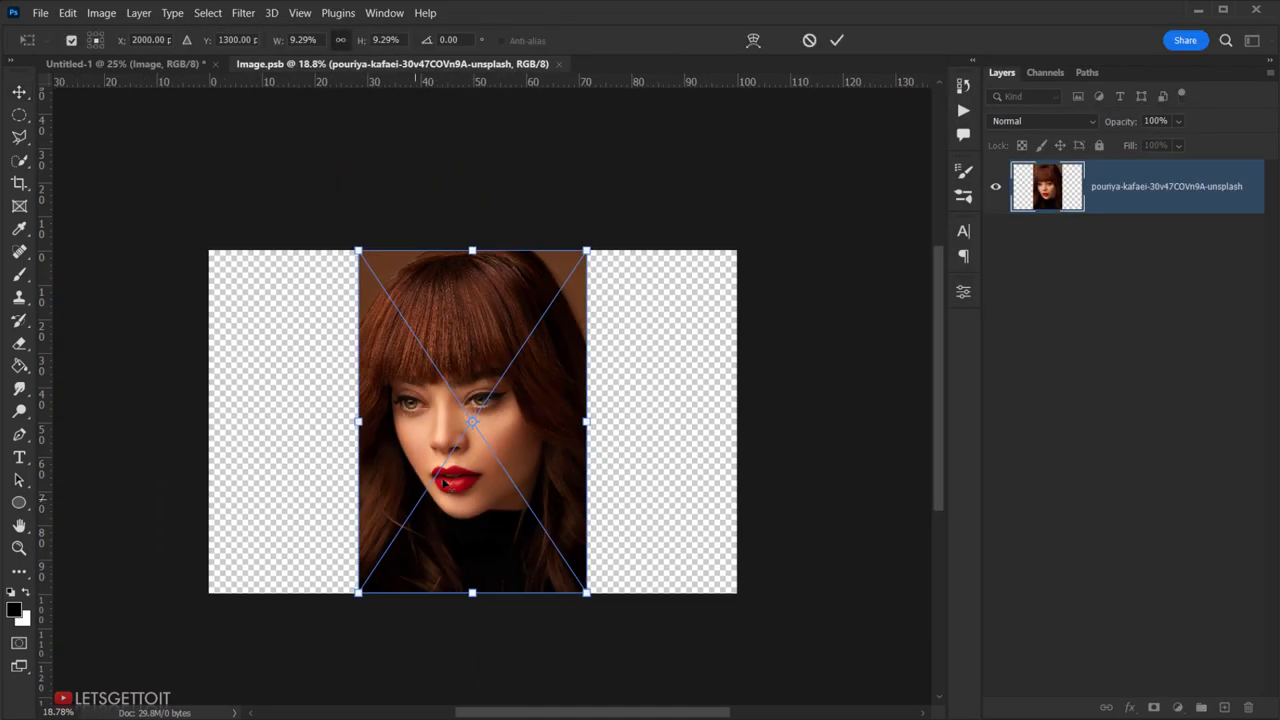
left_click_drag(586, 421, 737, 411)
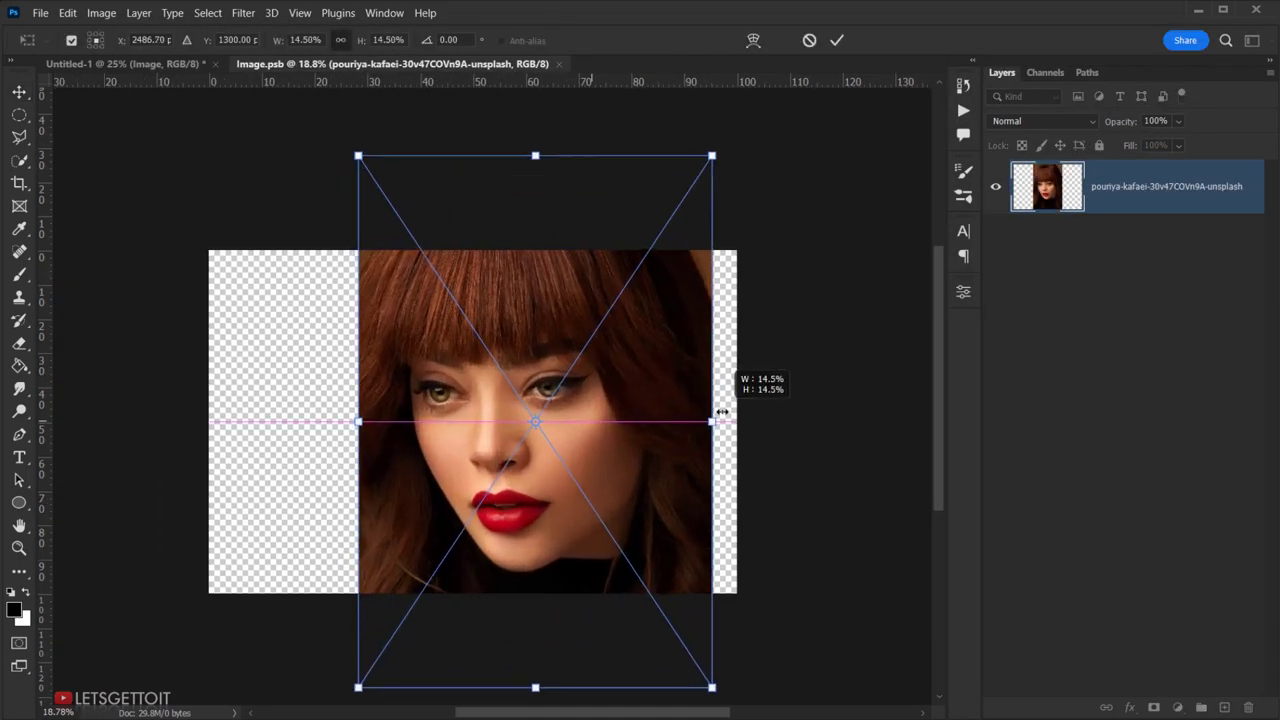
left_click_drag(358, 421, 209, 424)
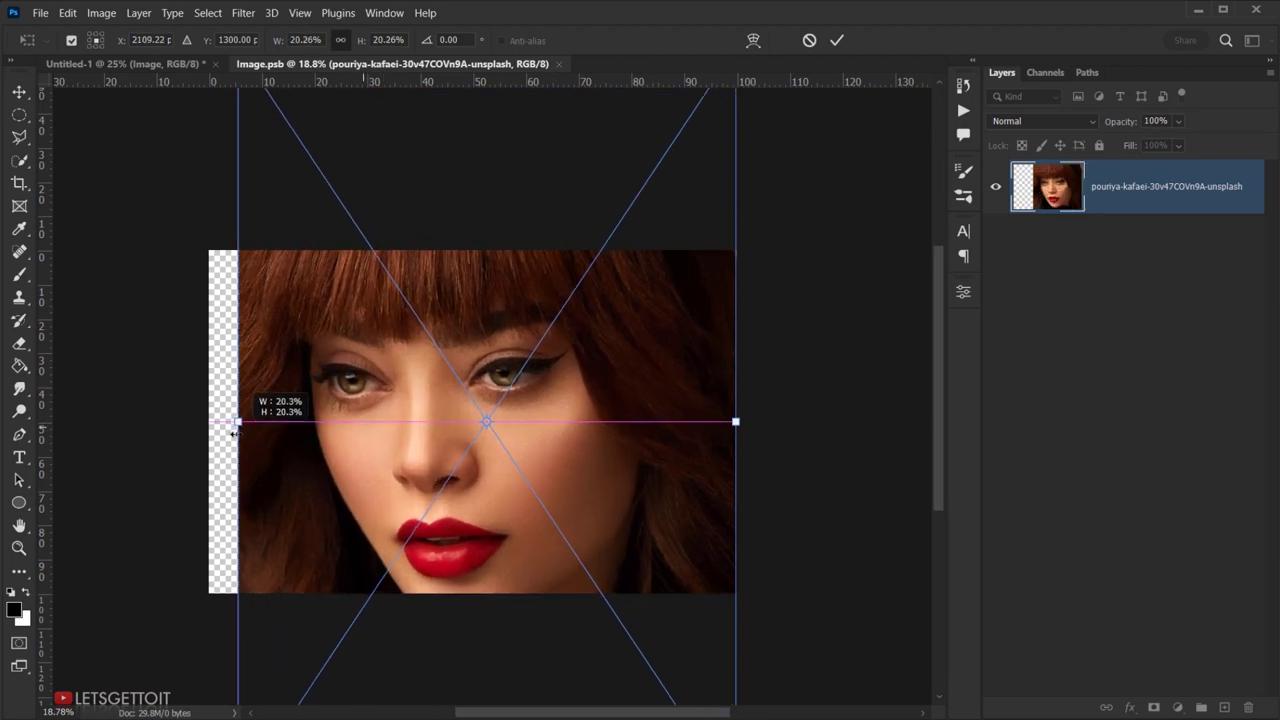
left_click_drag(578, 524, 583, 488)
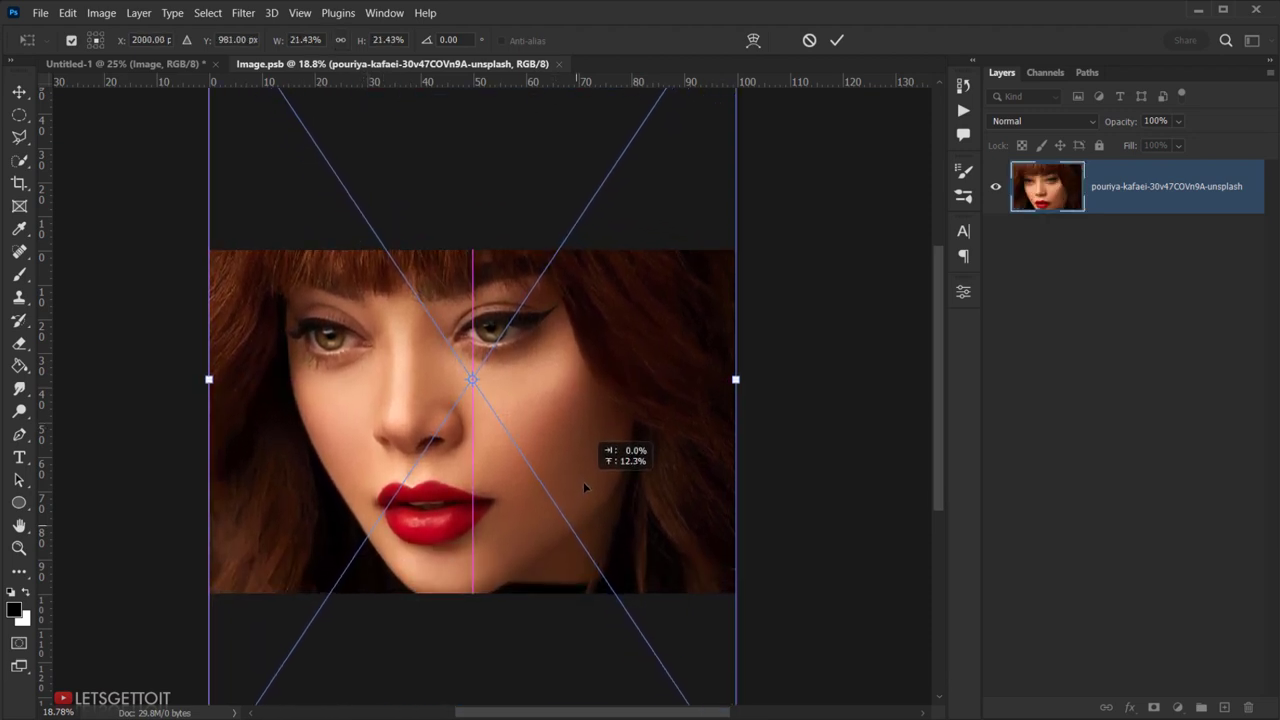
left_click_drag(583, 488, 583, 481)
left_click(836, 40)
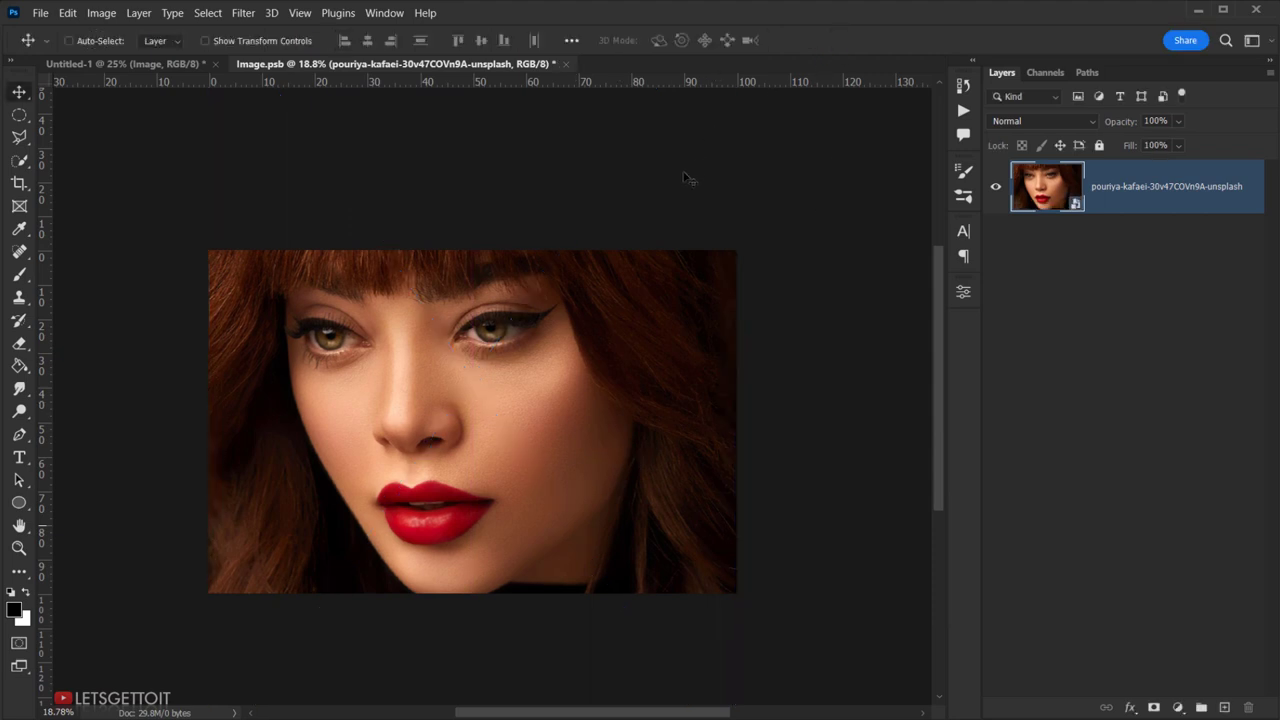
Close Image.psb, saving the changes back to the main document
scroll(494, 399, "up", 2)
scroll(510, 302, "down", 1)
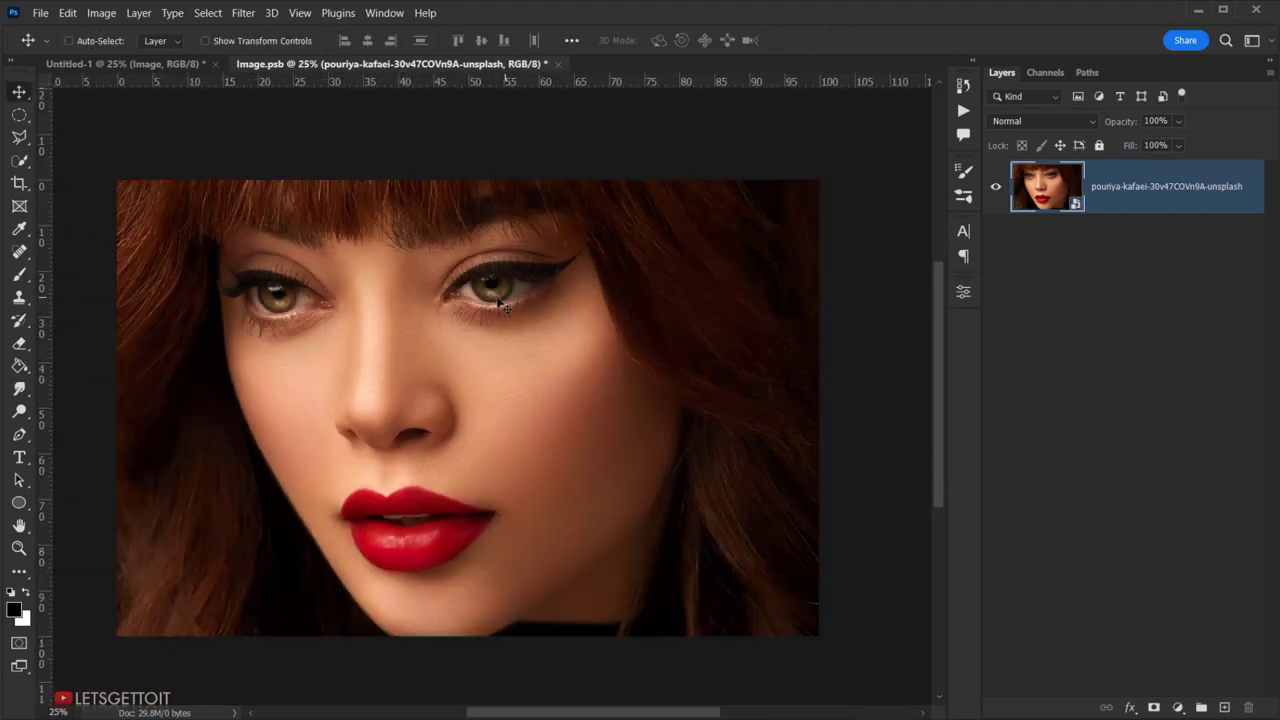
left_click(558, 64)
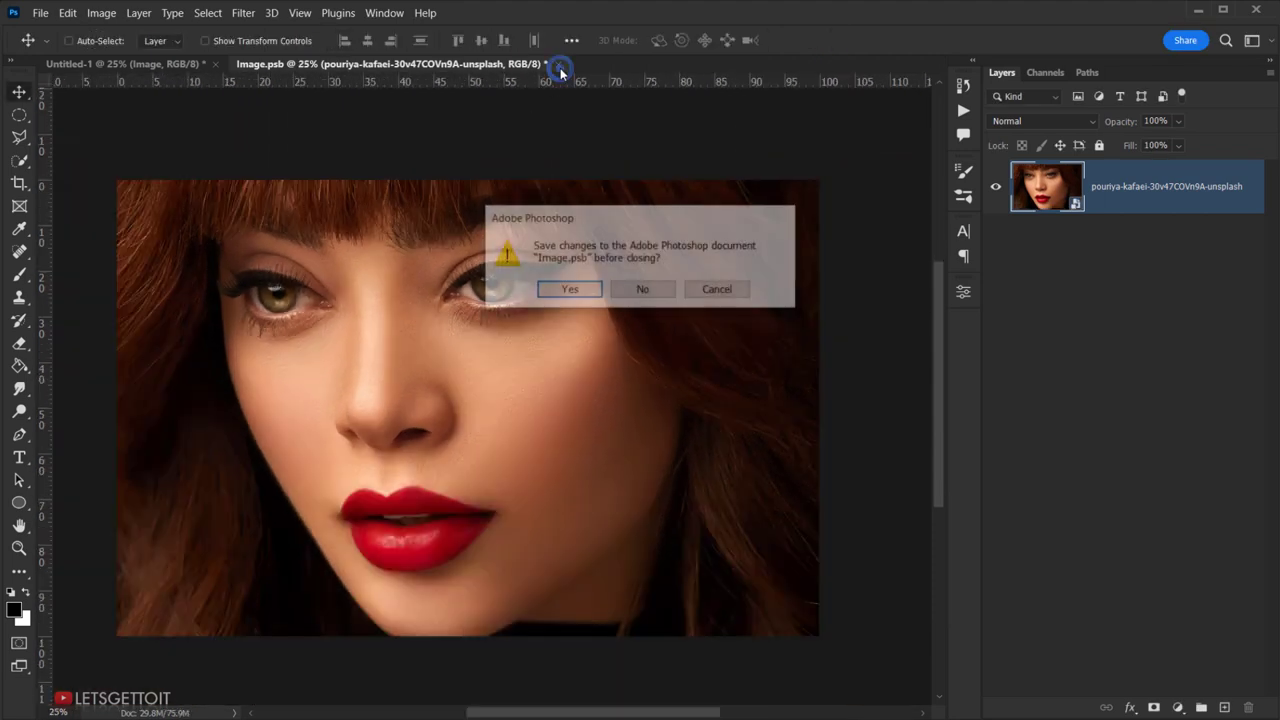
left_click(598, 292)
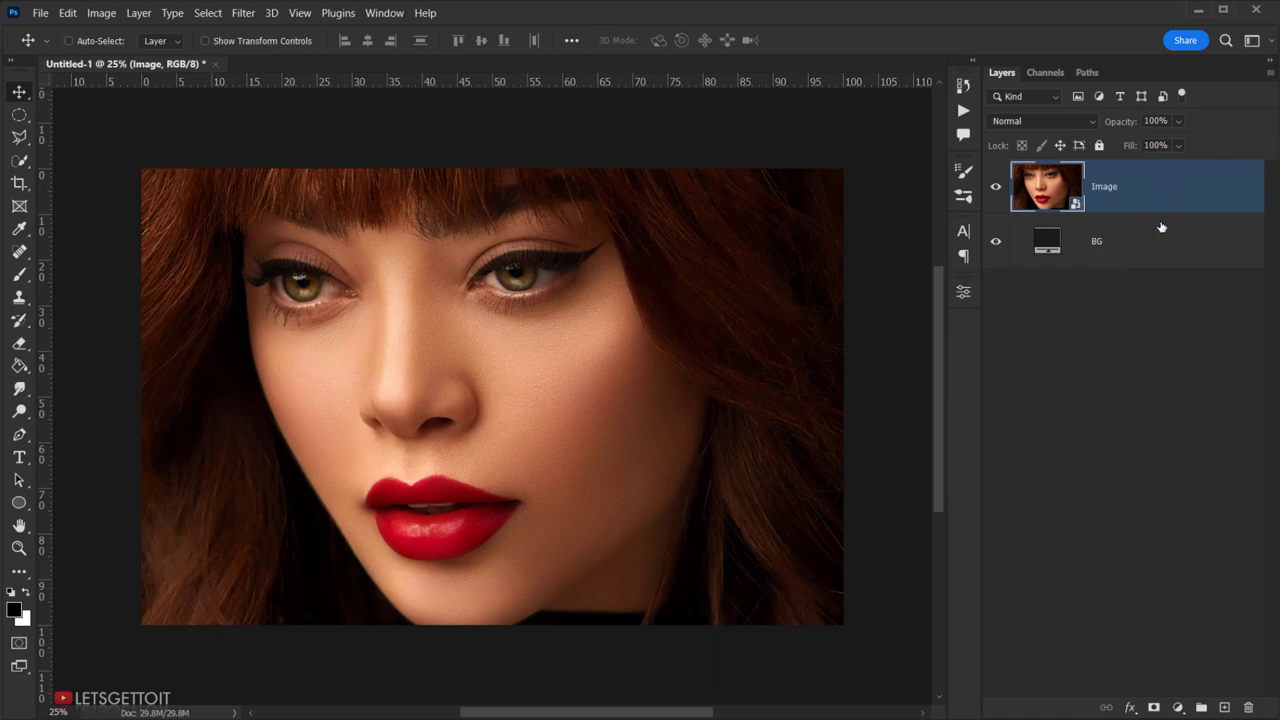
Add a Pattern Fill layer using the third soft dot-gradient swatch at 70% scale
left_click(1177, 707)
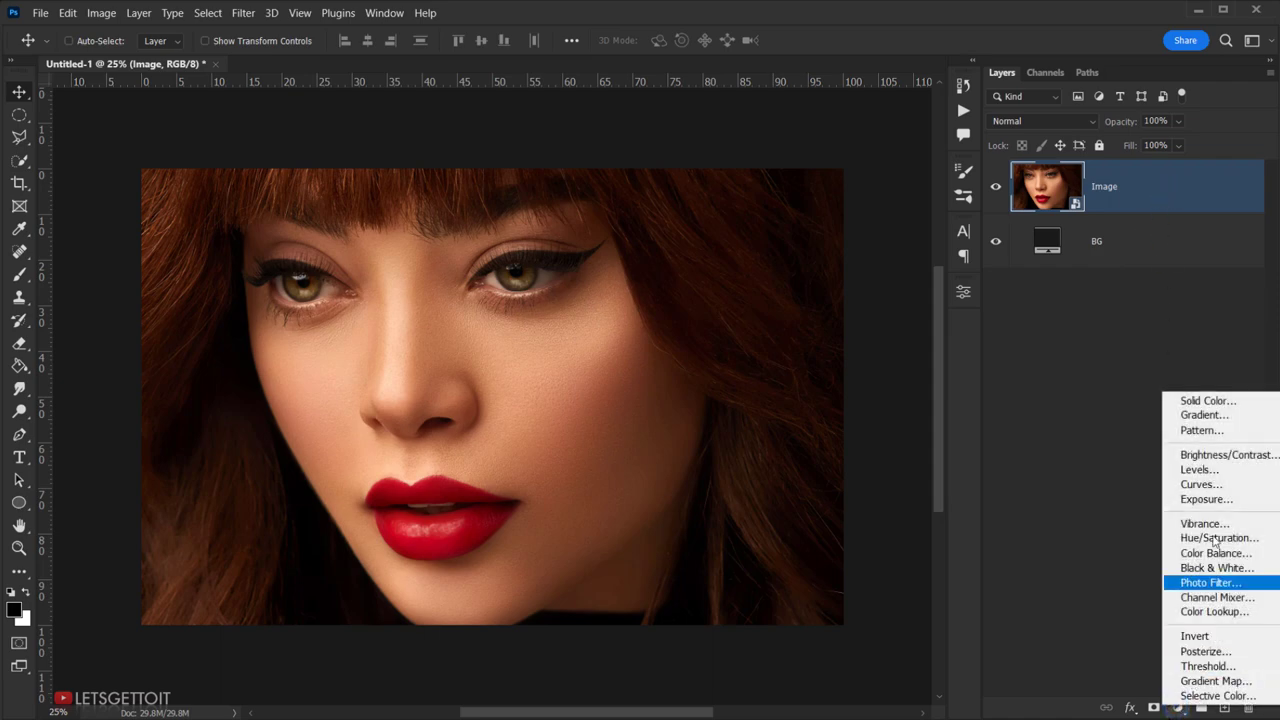
left_click(1195, 431)
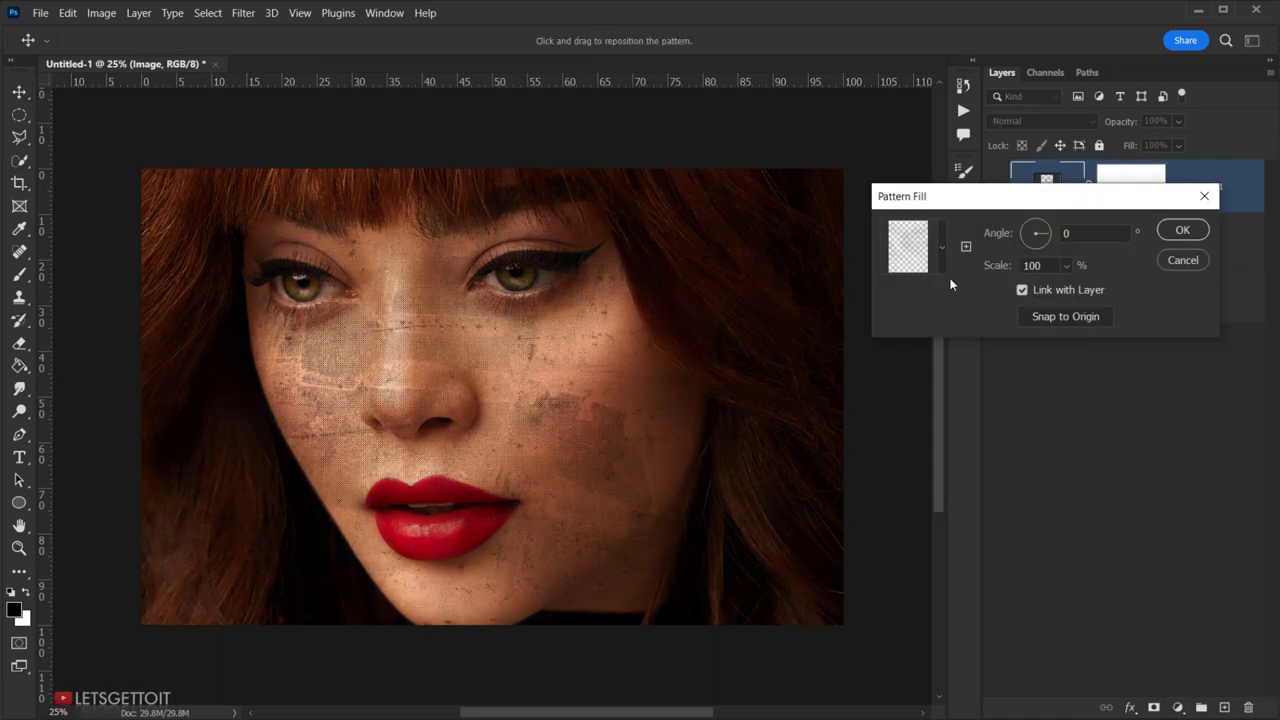
left_click(941, 247)
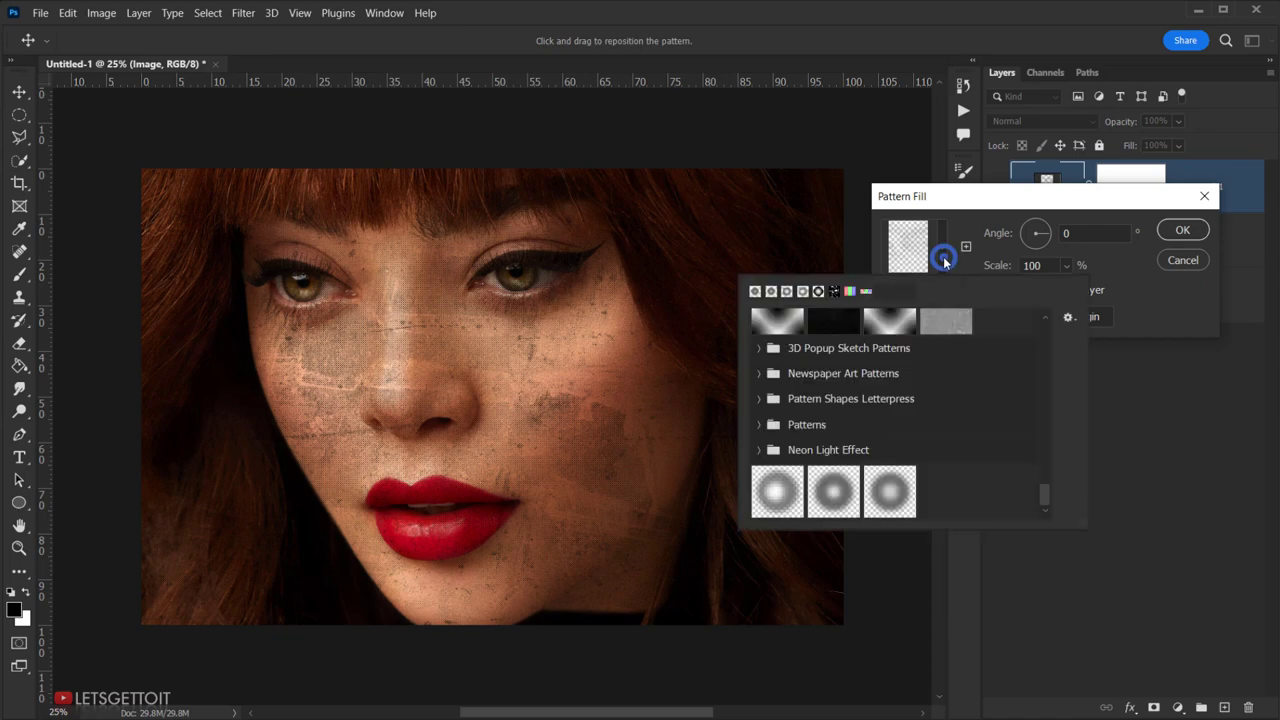
left_click(893, 505)
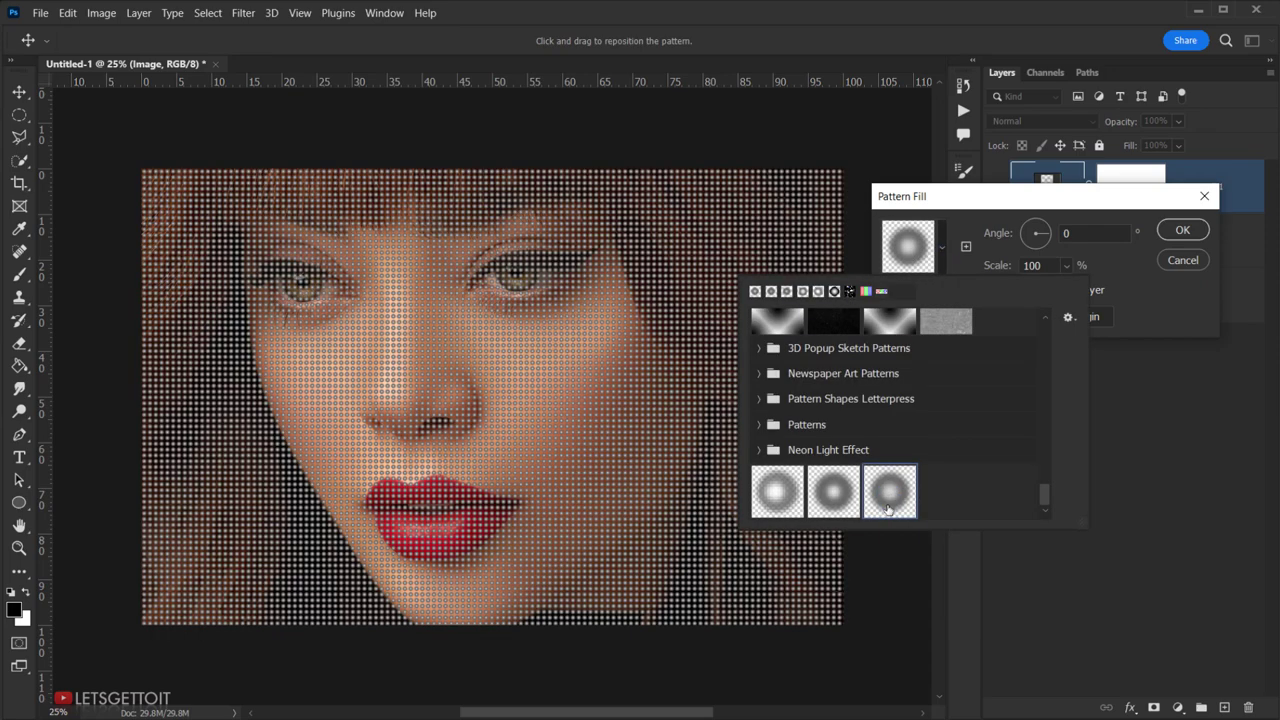
left_click(1066, 197)
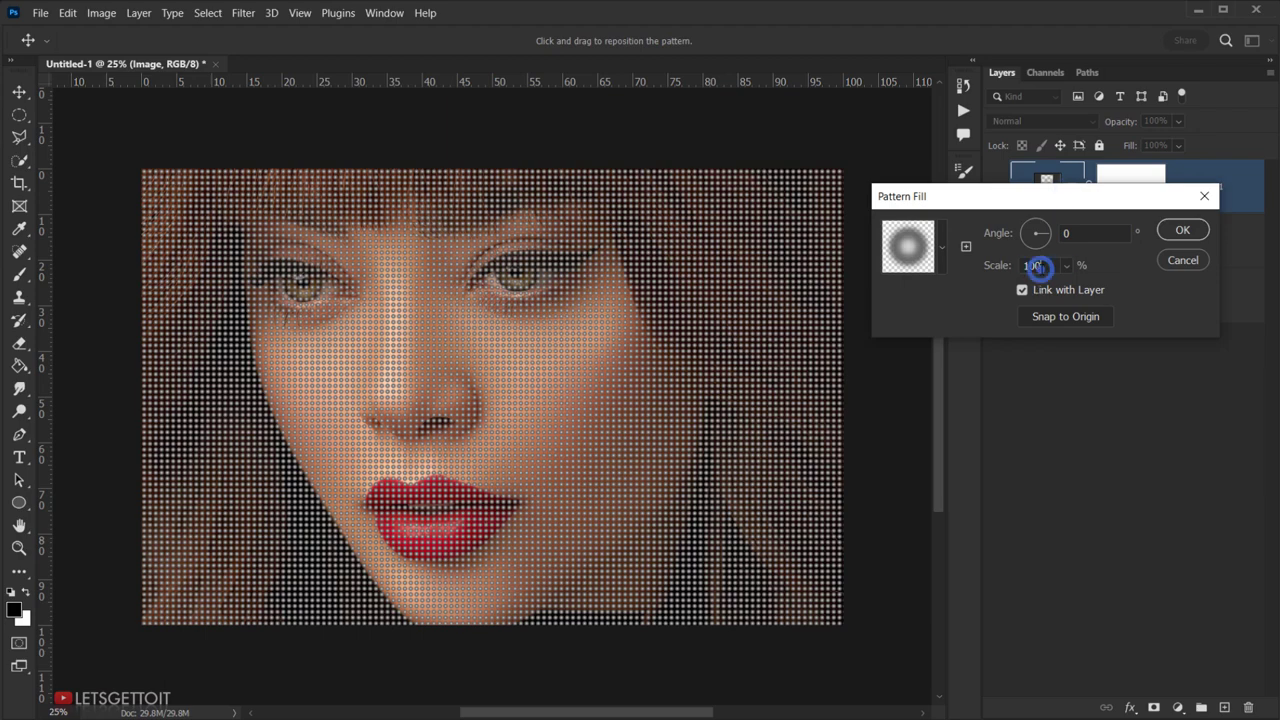
double_click(1032, 265)
type("70")
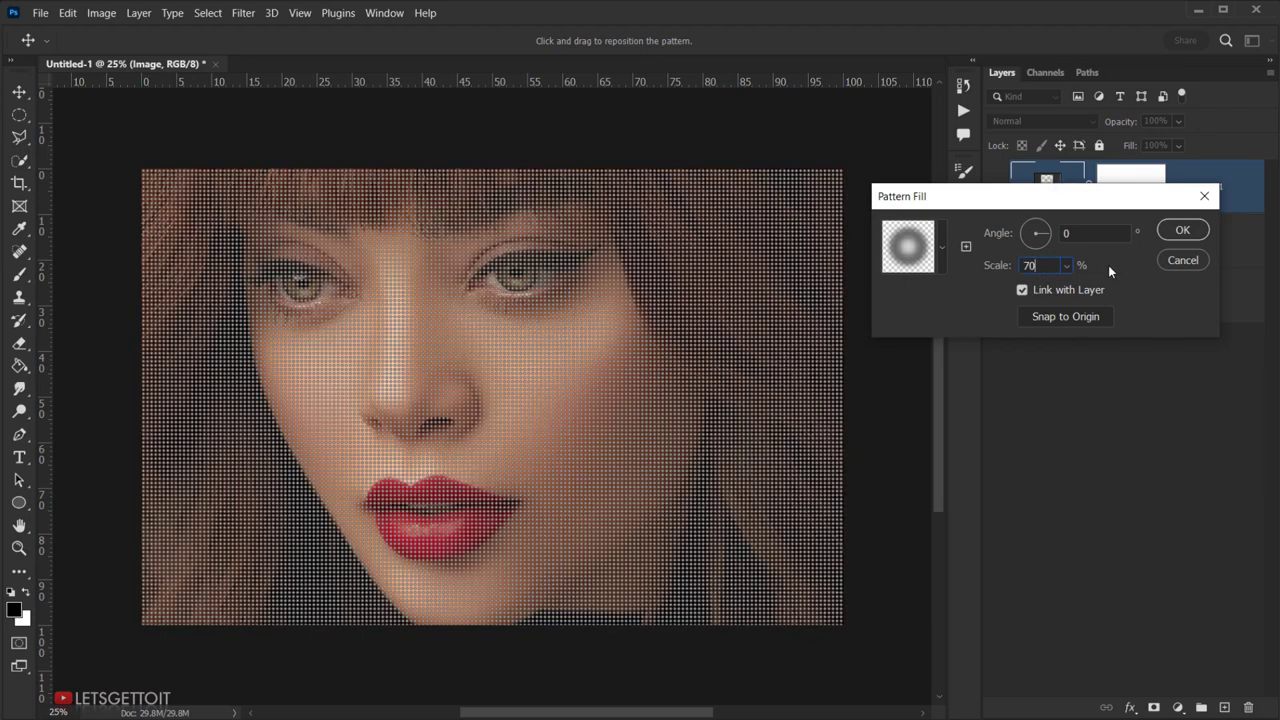
left_click(1188, 232)
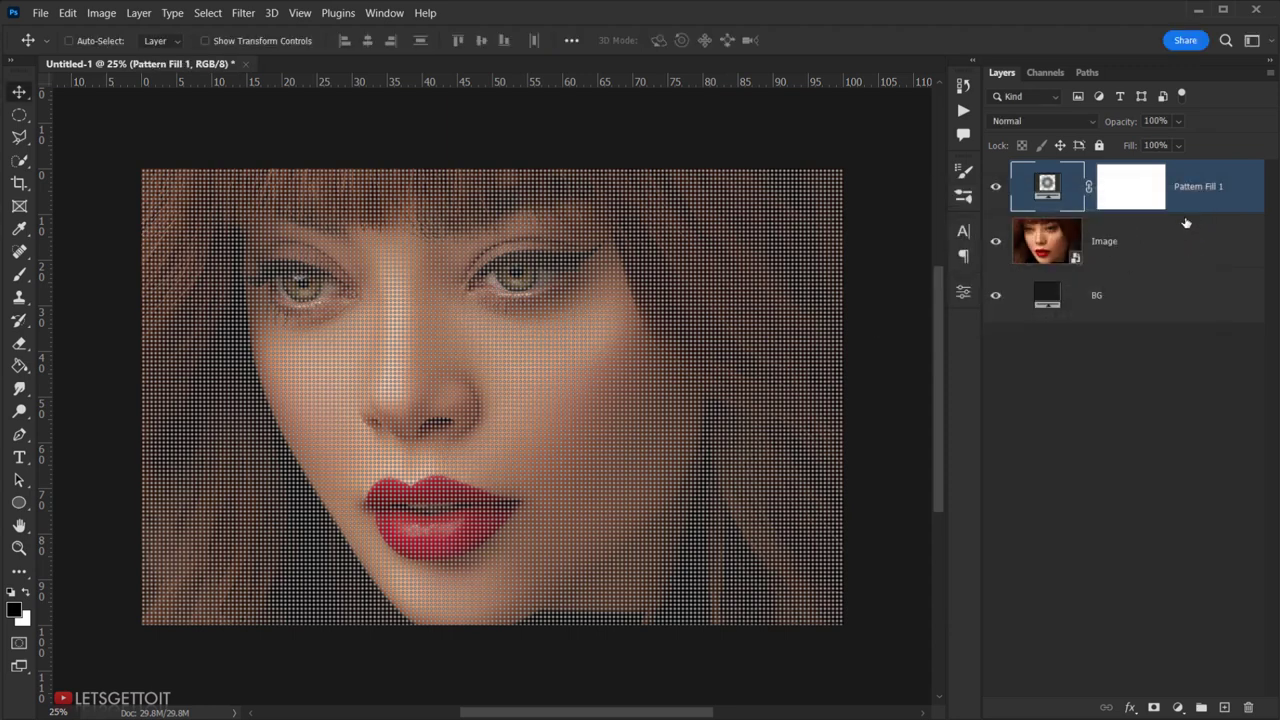
Rasterize Pattern Fill 1 and remove its mask, applying it first
right_click(1197, 200)
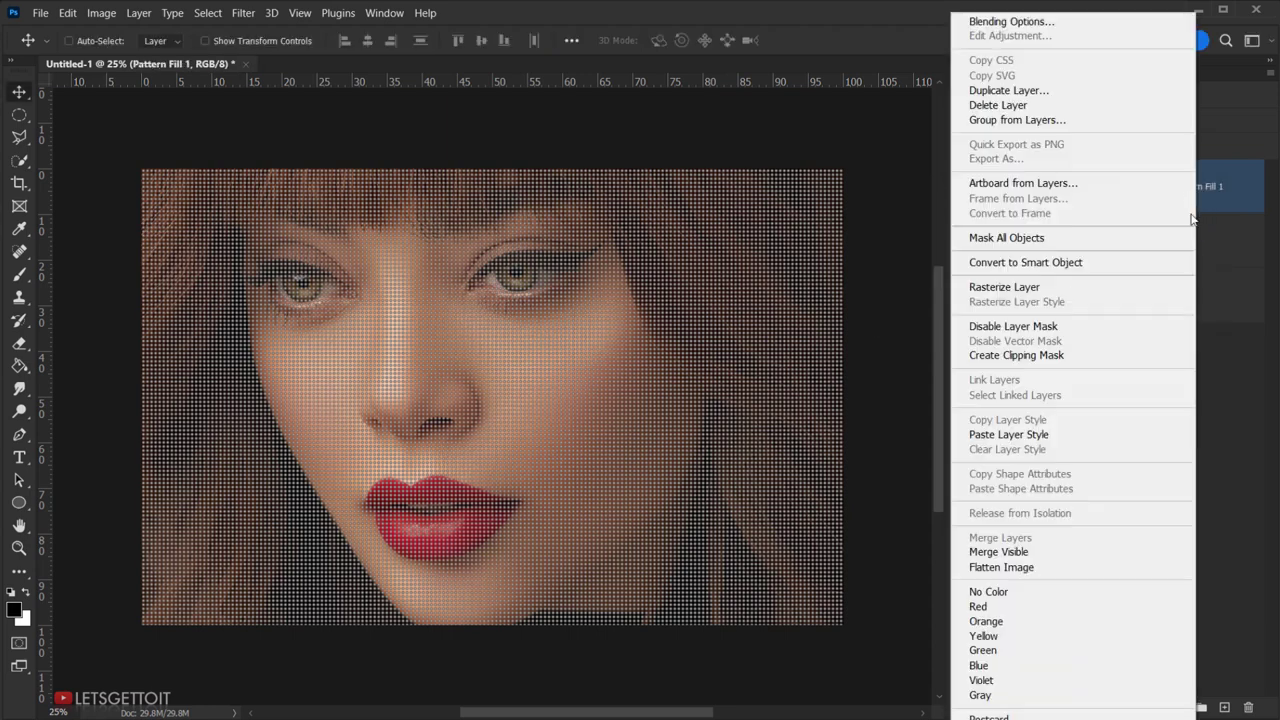
left_click(1094, 287)
left_click_drag(1141, 208, 1248, 707)
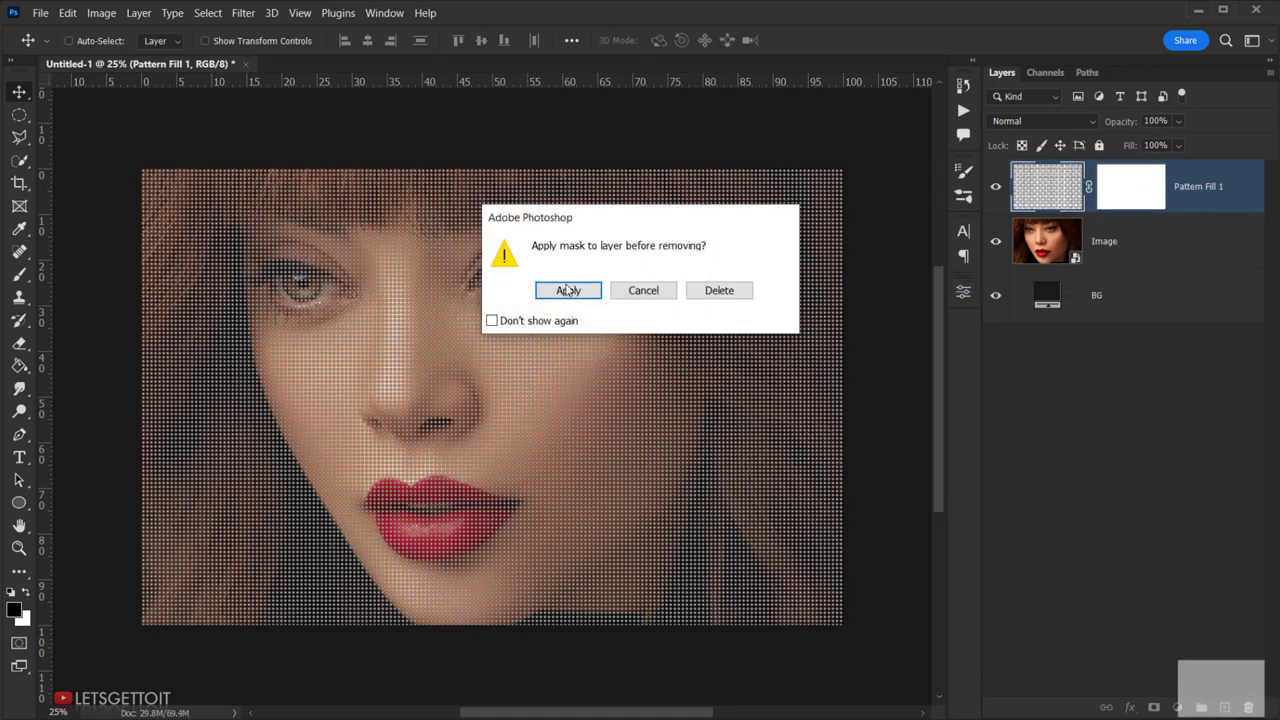
left_click(567, 290)
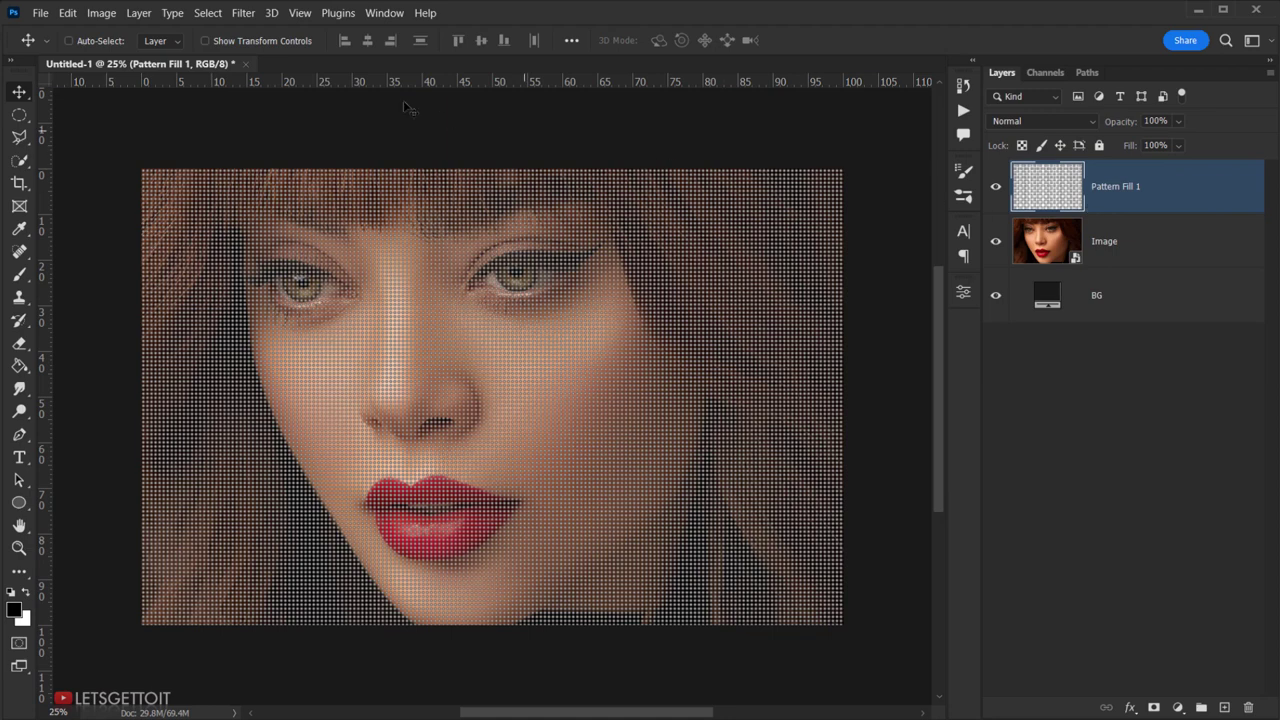
Load the Pattern Fill 1 Transparency as a selection, hide that layer, and select Image
left_click(206, 13)
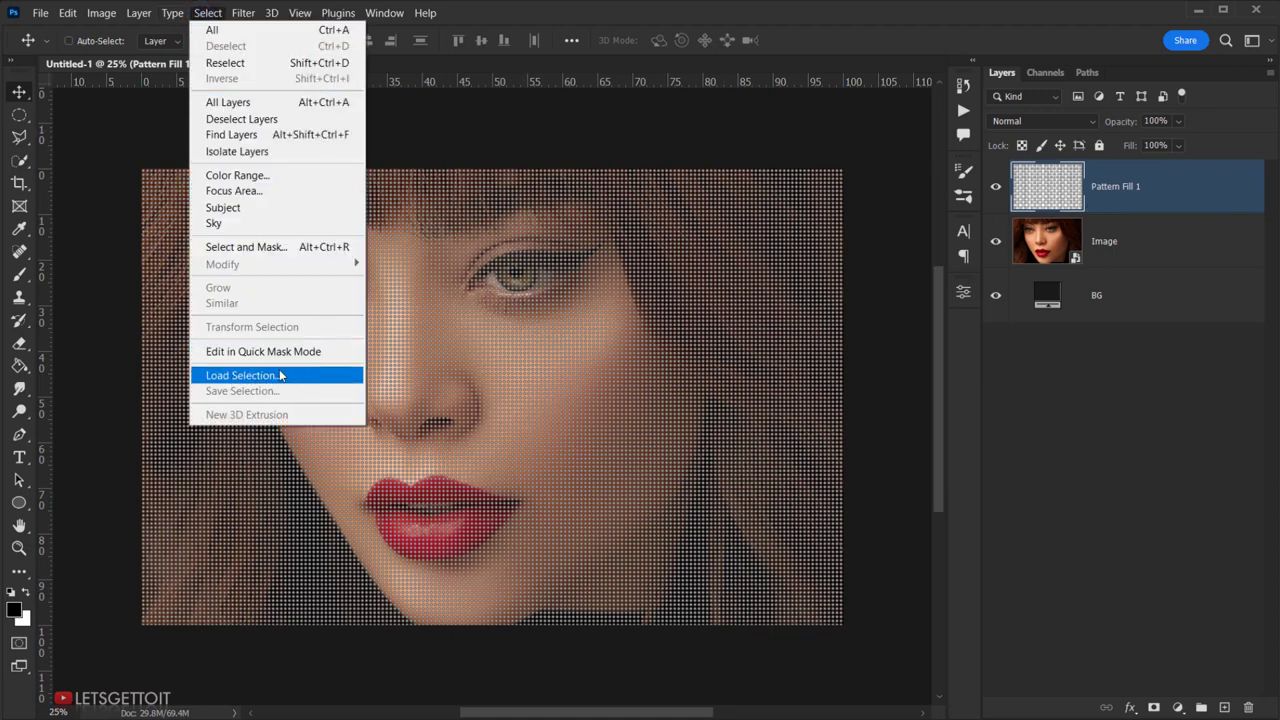
left_click(281, 375)
left_click(583, 228)
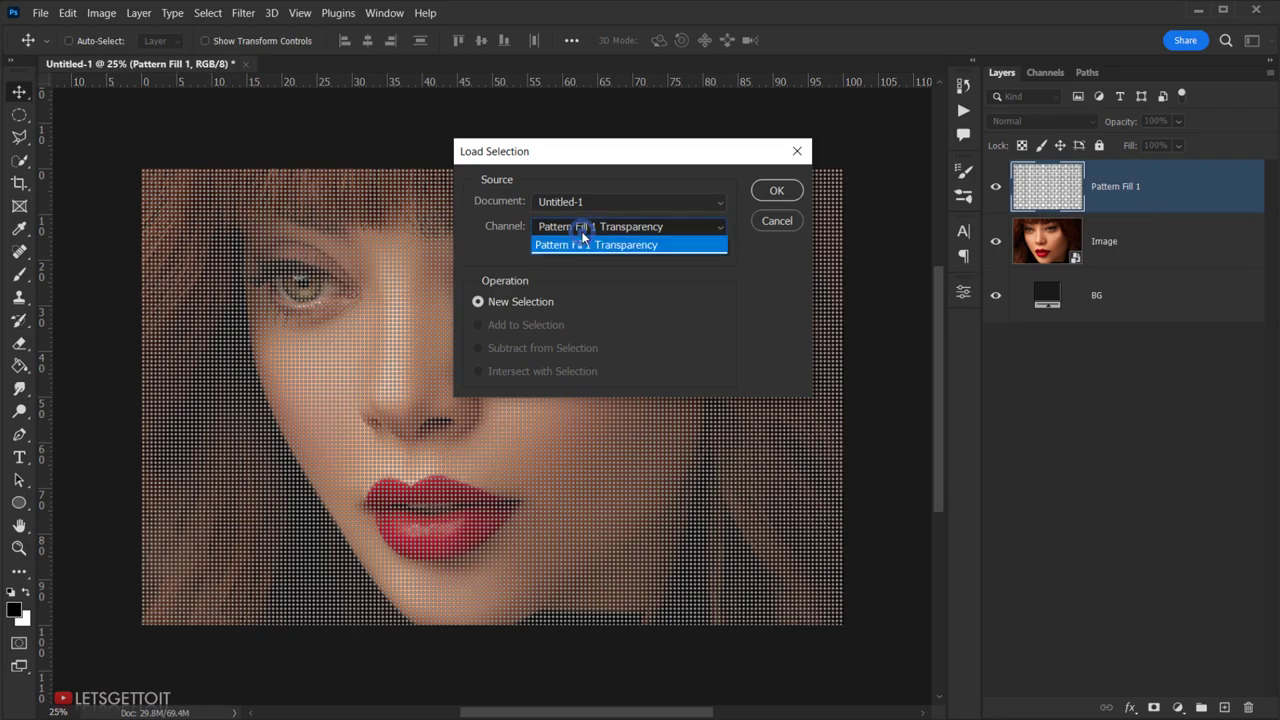
left_click(576, 243)
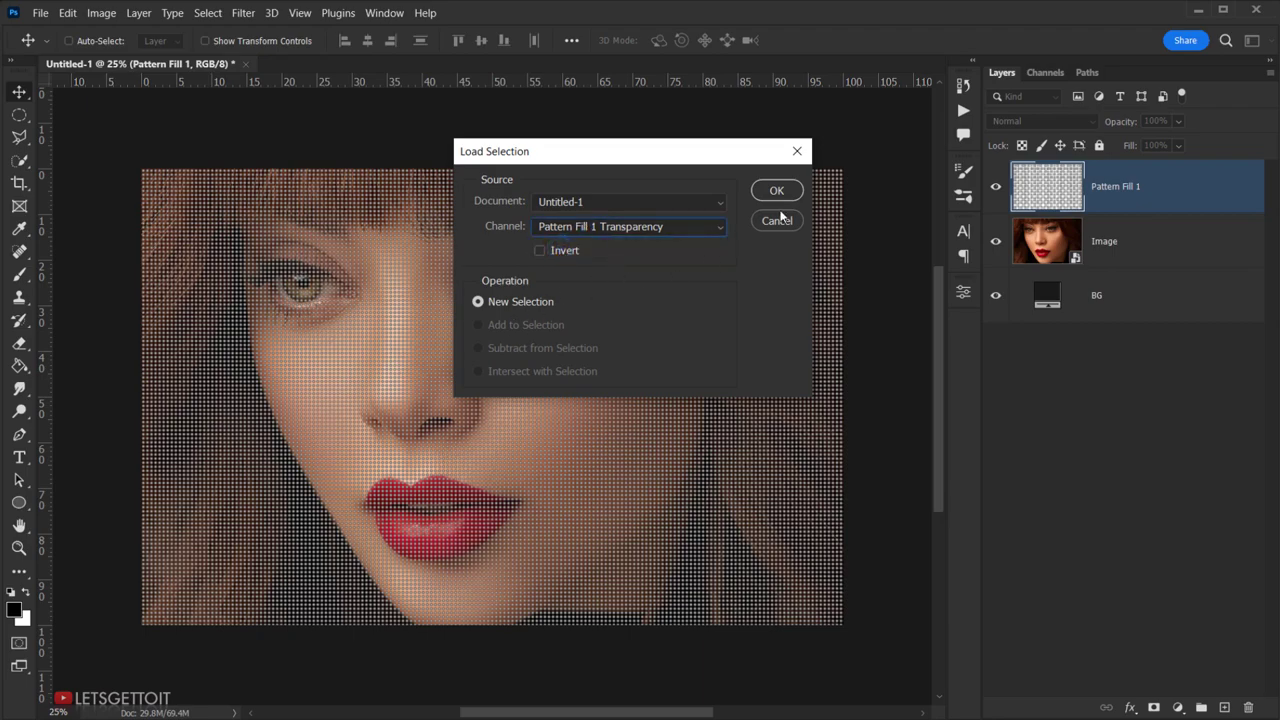
left_click(777, 190)
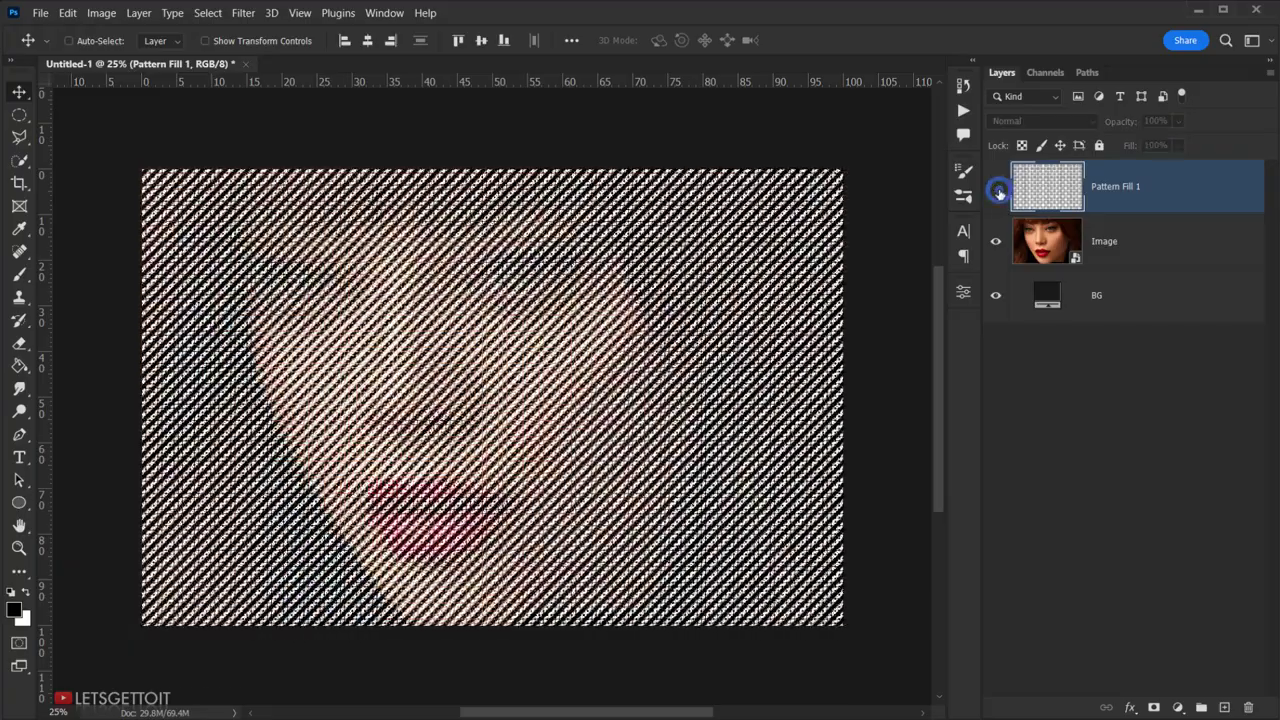
left_click(996, 187)
left_click(1101, 245)
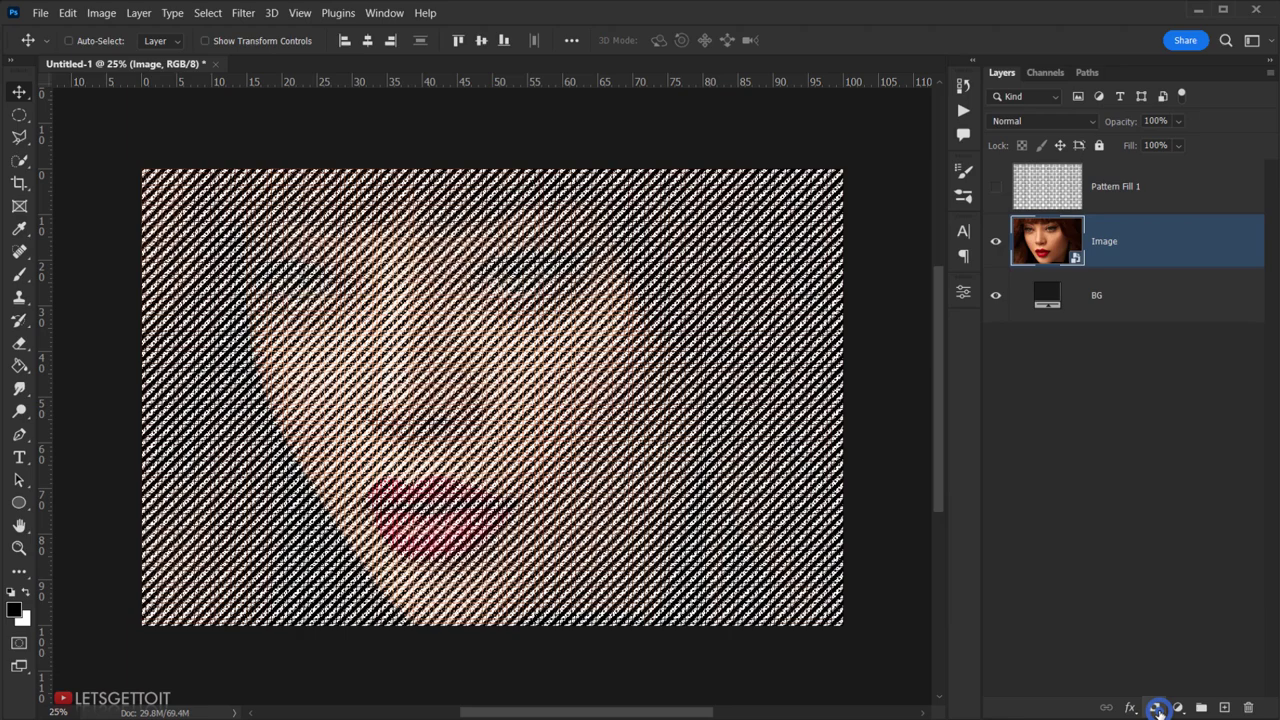
Add a layer mask to the Image layer from the dot-pattern selection
left_click(1157, 709)
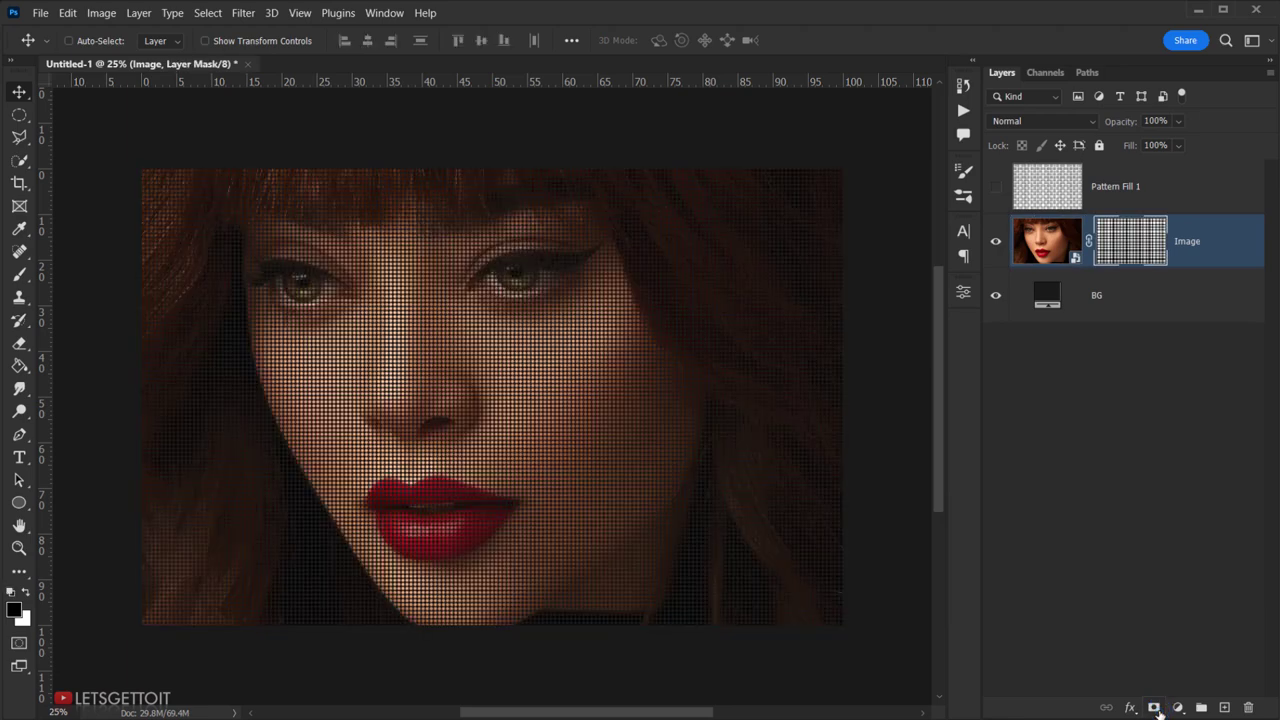
scroll(523, 380, "up", 3)
scroll(523, 380, "up", 2)
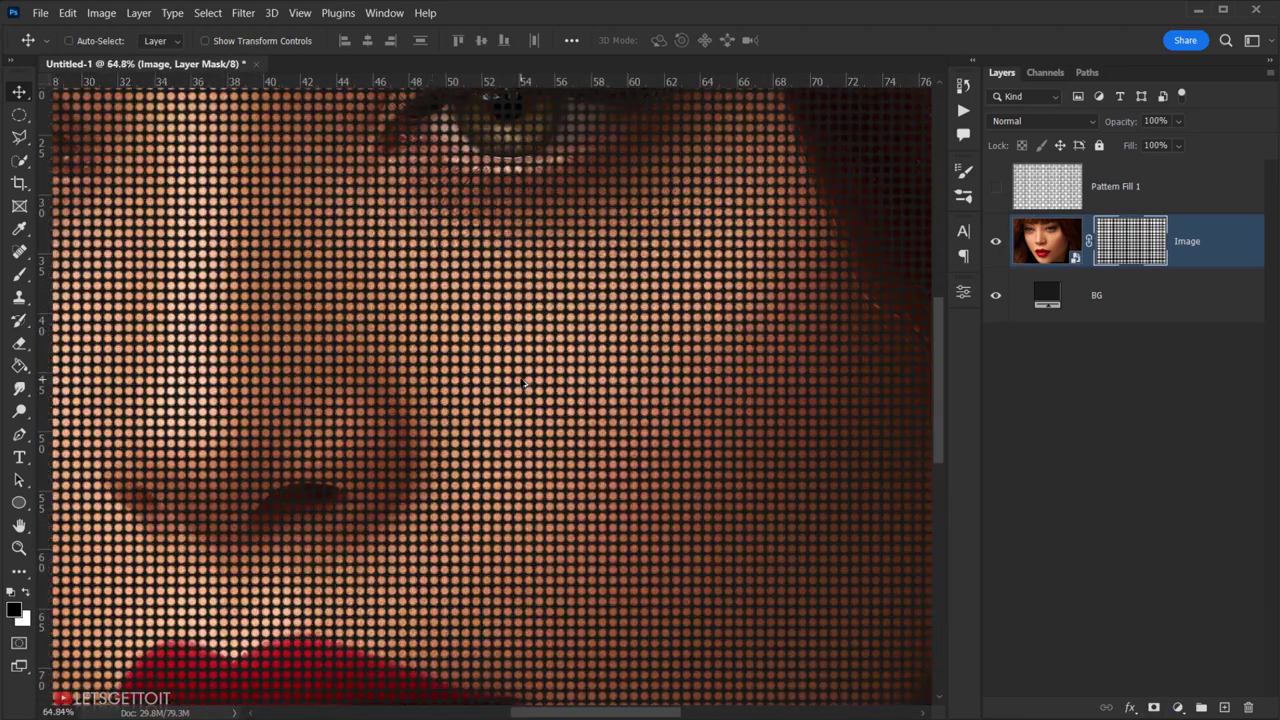
scroll(510, 350, "up", 1)
scroll(448, 393, "down", 1)
scroll(448, 393, "down", 2)
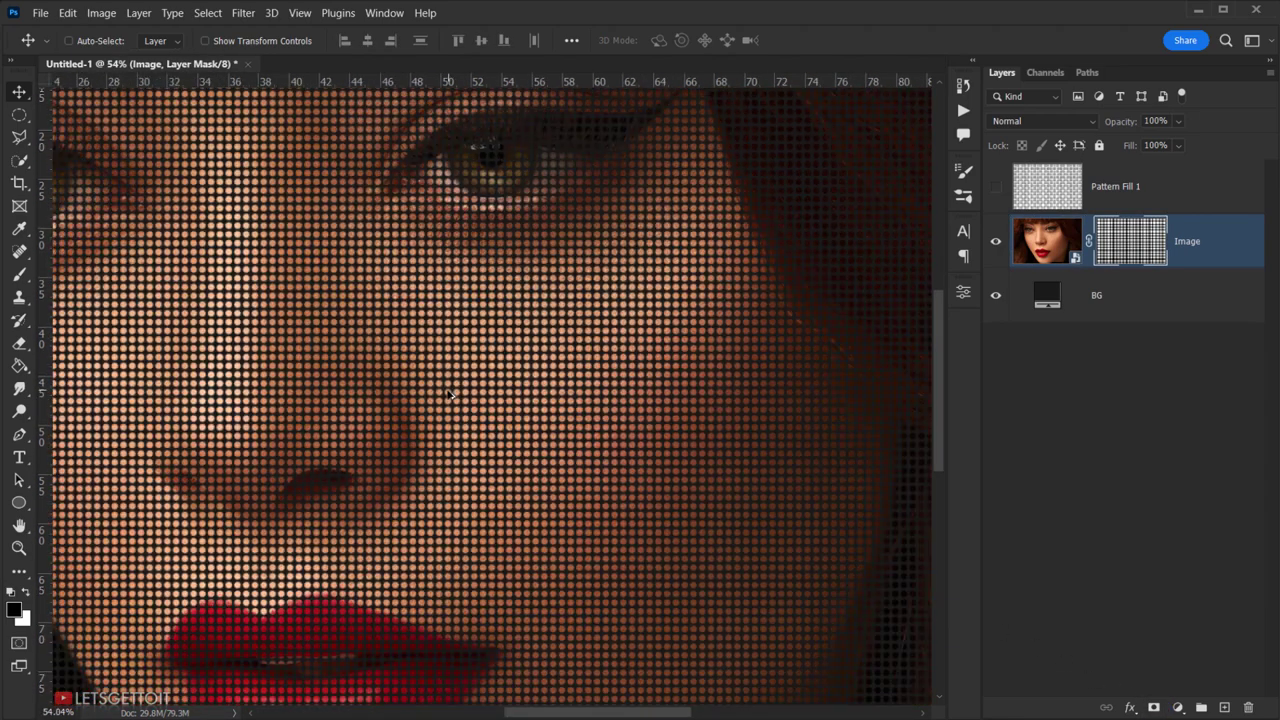
scroll(448, 393, "down", 2)
scroll(450, 395, "down", 1)
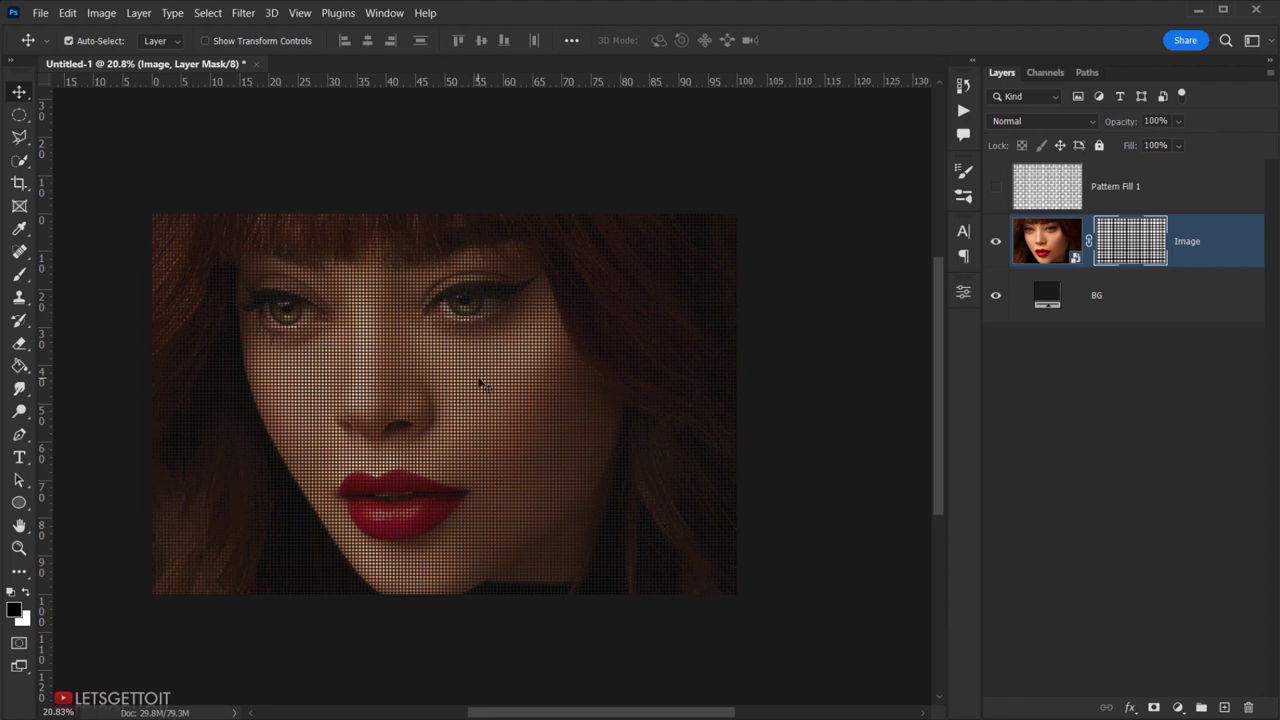
scroll(480, 383, "up", 2)
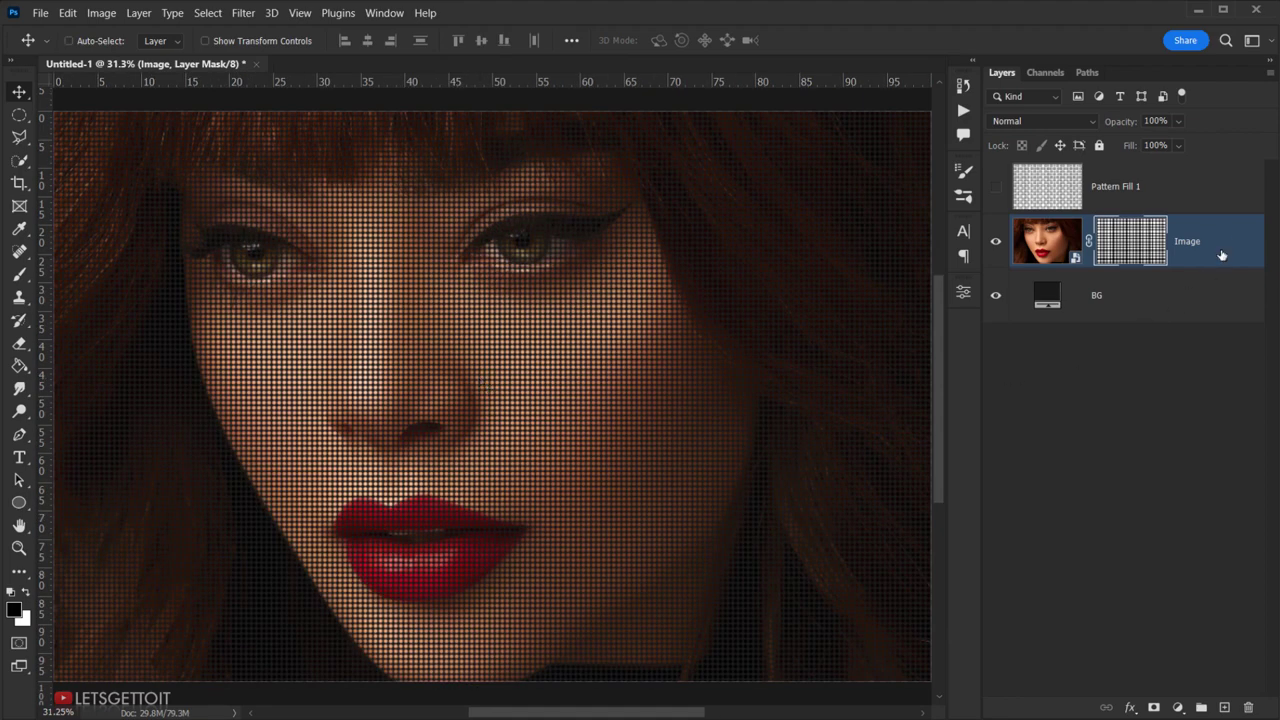
Duplicate Image twice, hide Image copy and Image copy 2, and reselect Image
left_click_drag(1221, 255, 1224, 707)
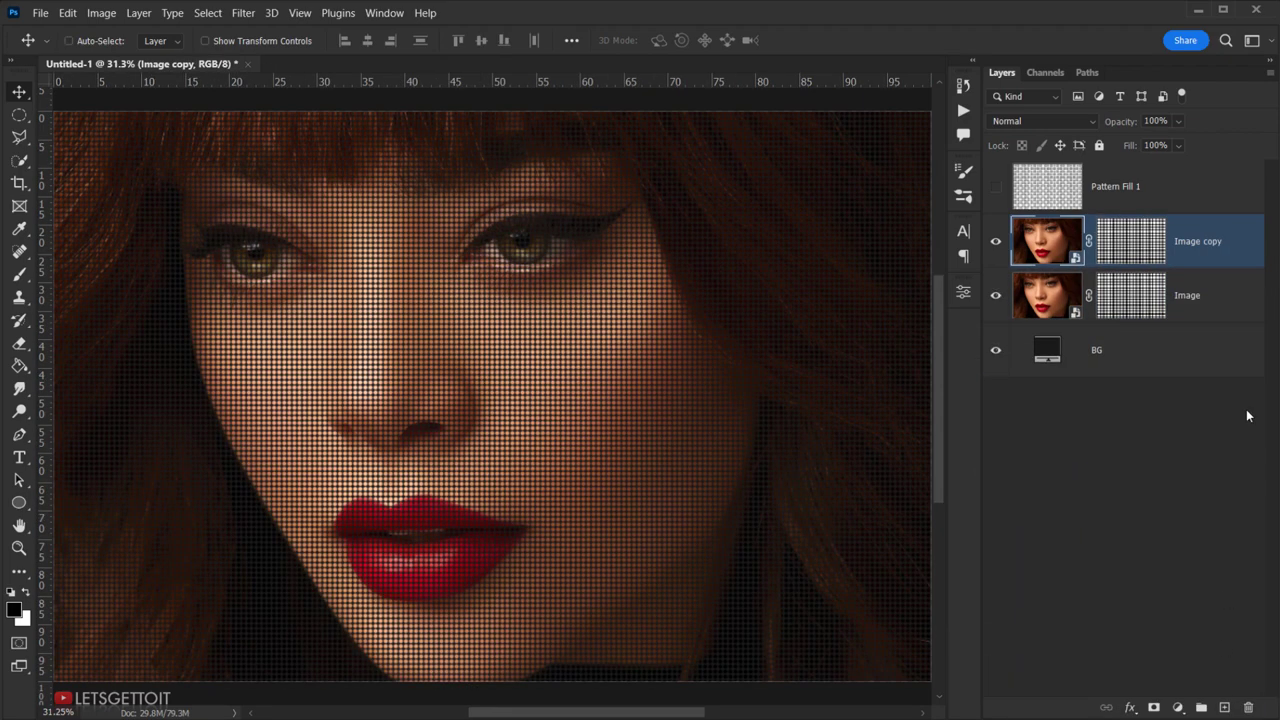
left_click_drag(1242, 255, 1224, 707)
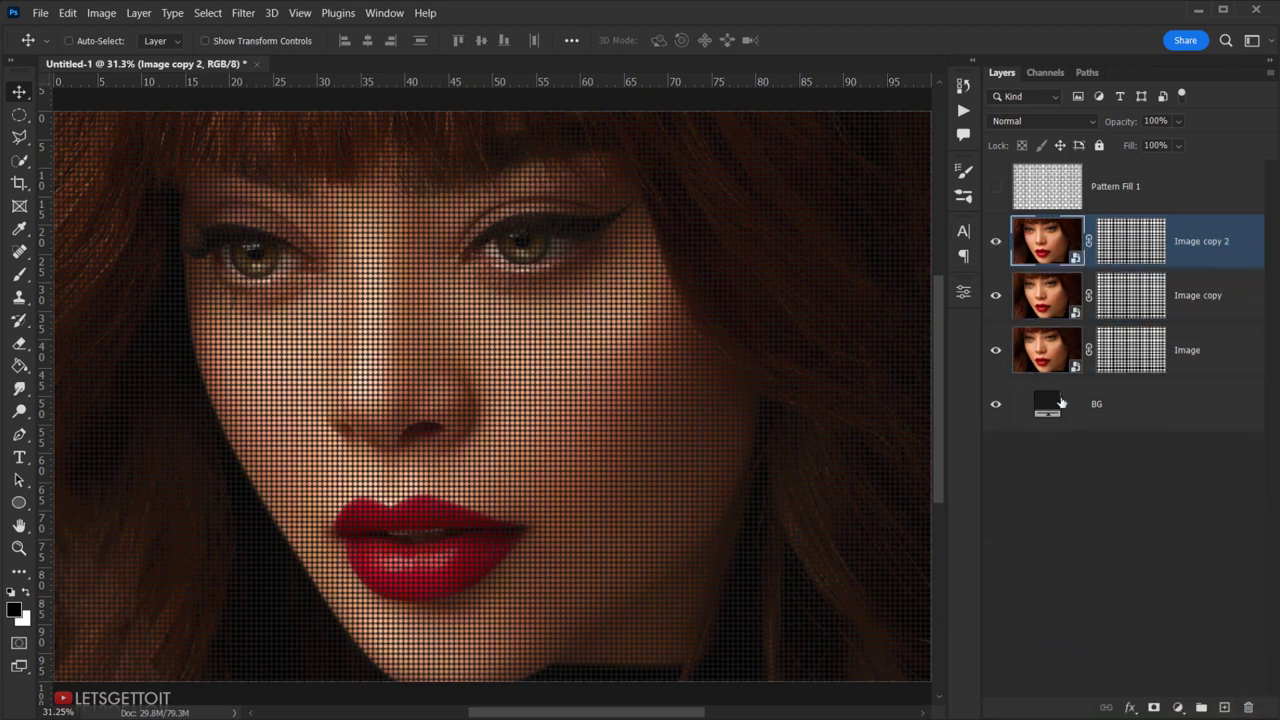
left_click(995, 242)
left_click(995, 295)
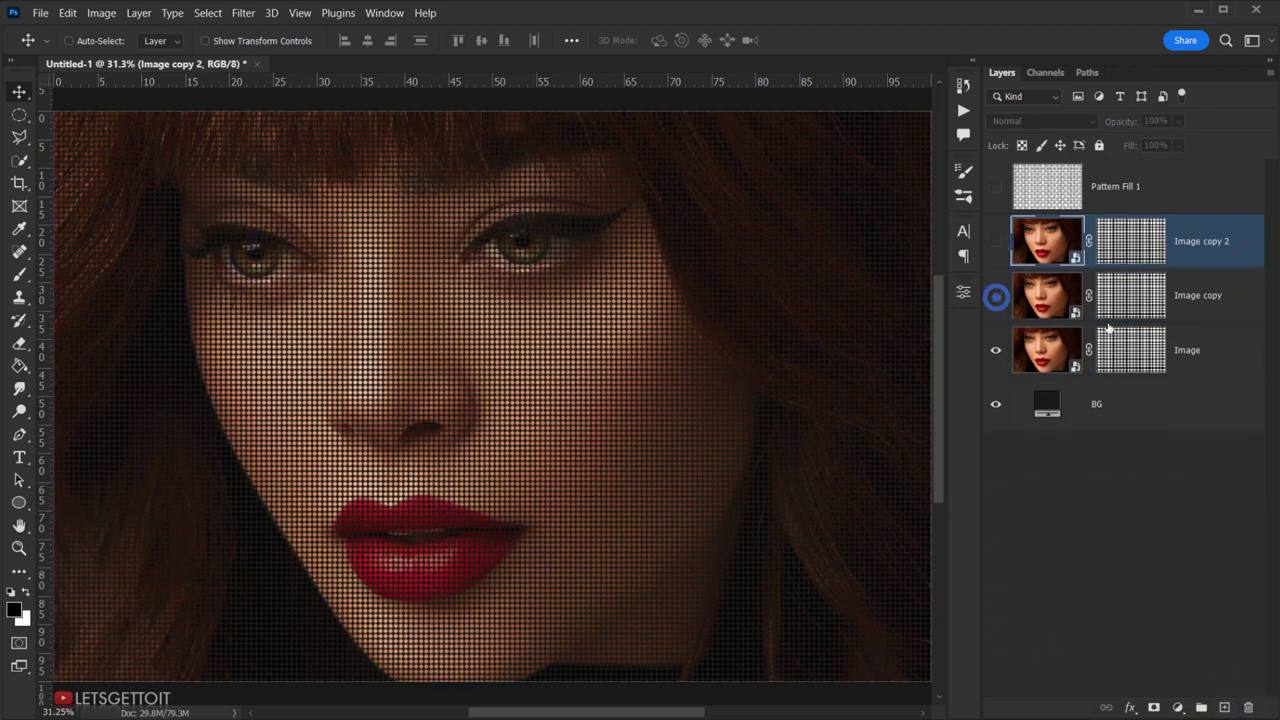
left_click(1220, 350)
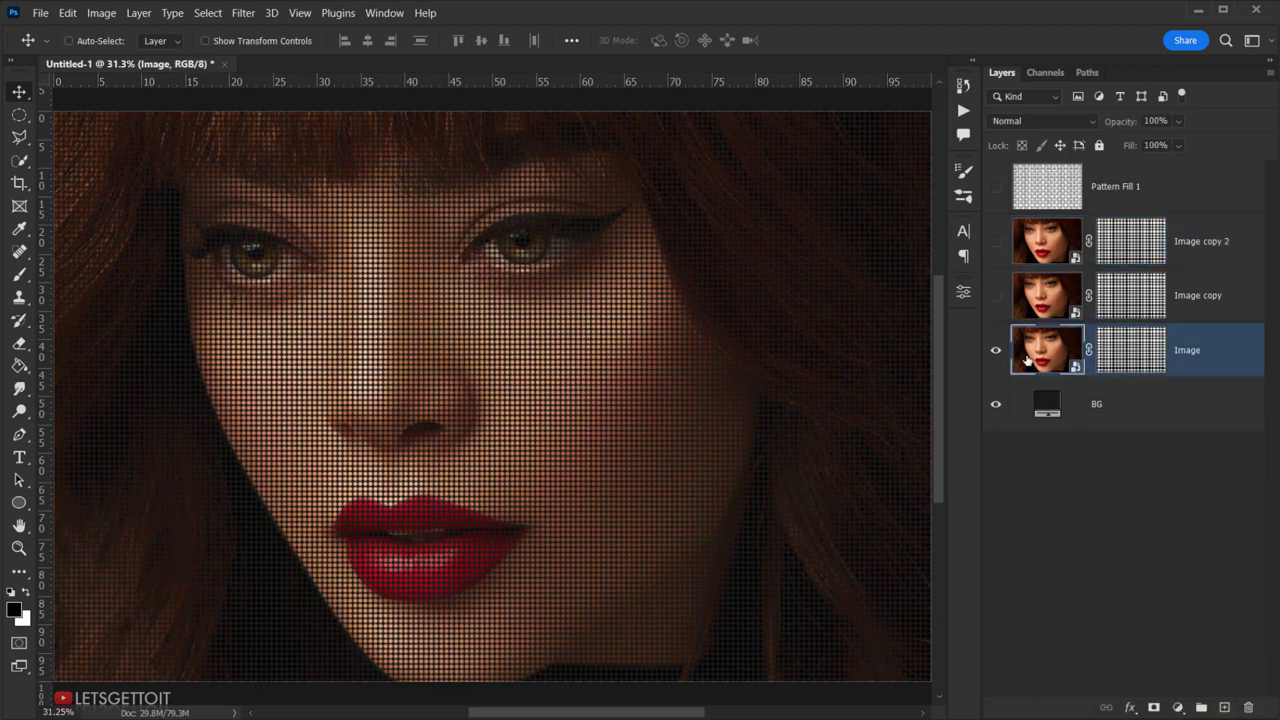
Apply a Mosaic filter with cell size 40 to the Image layer
left_click(243, 13)
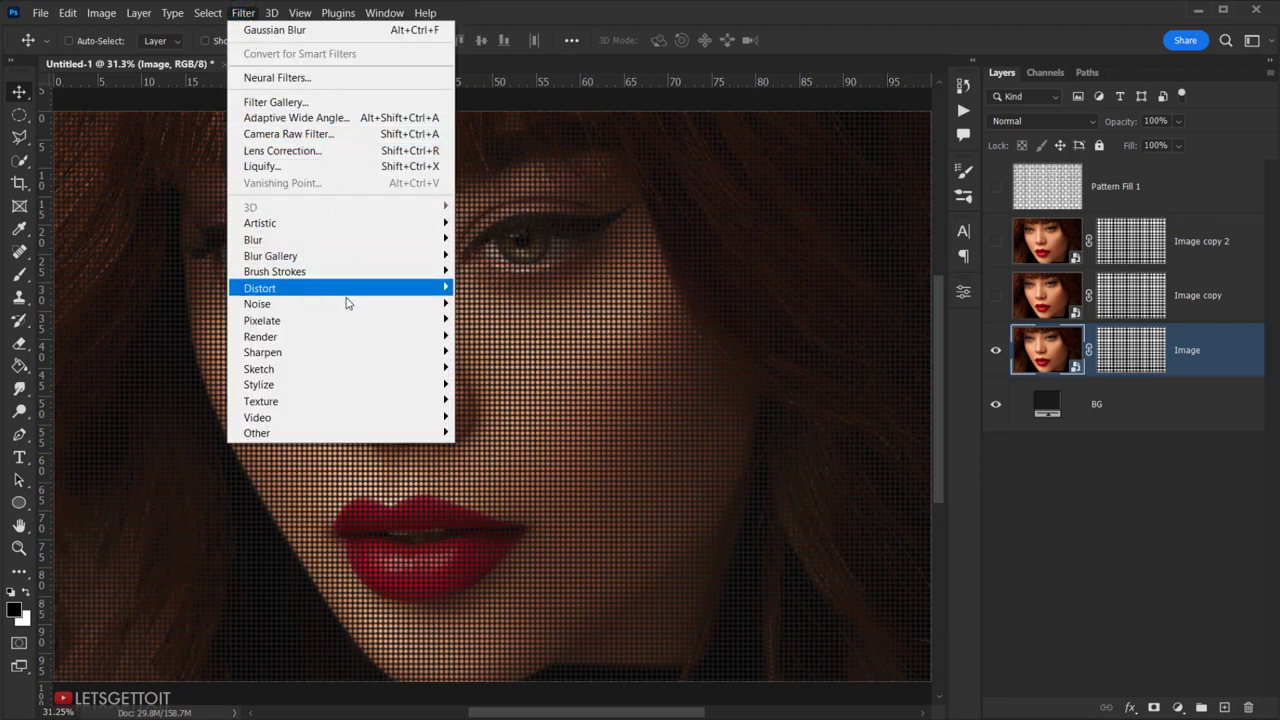
mouse_move(262, 320)
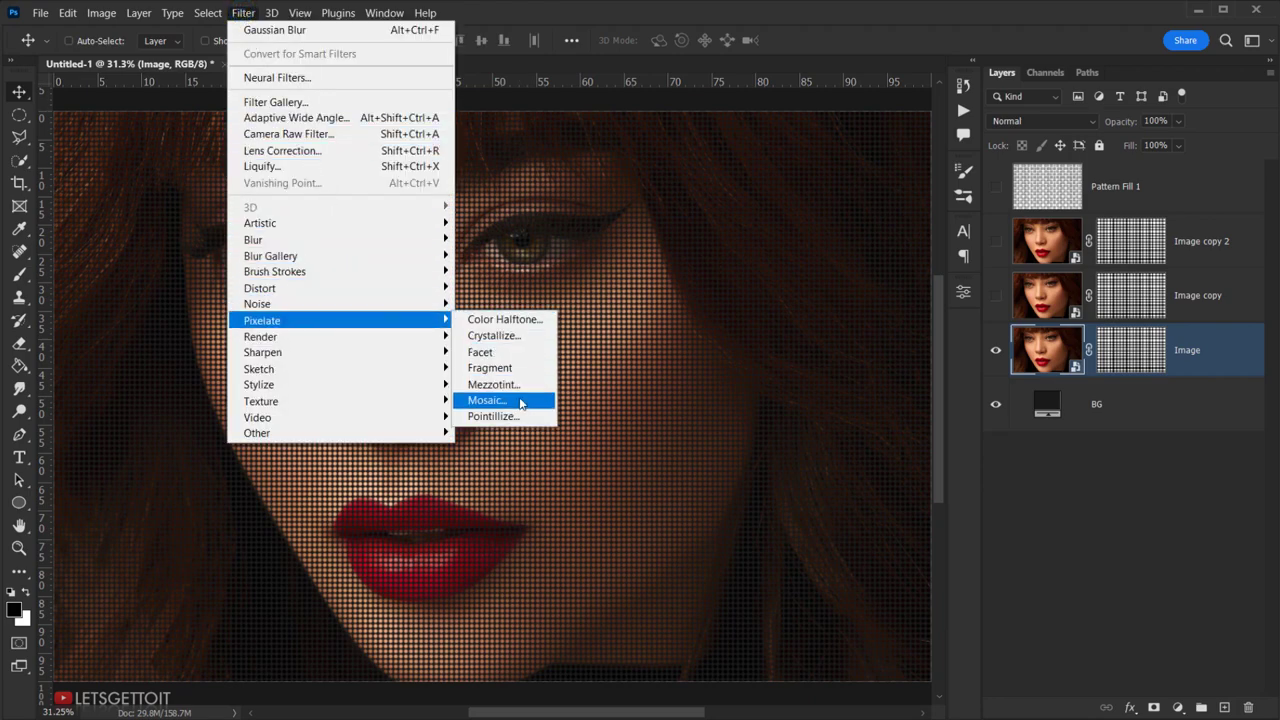
left_click(520, 401)
left_click(652, 376)
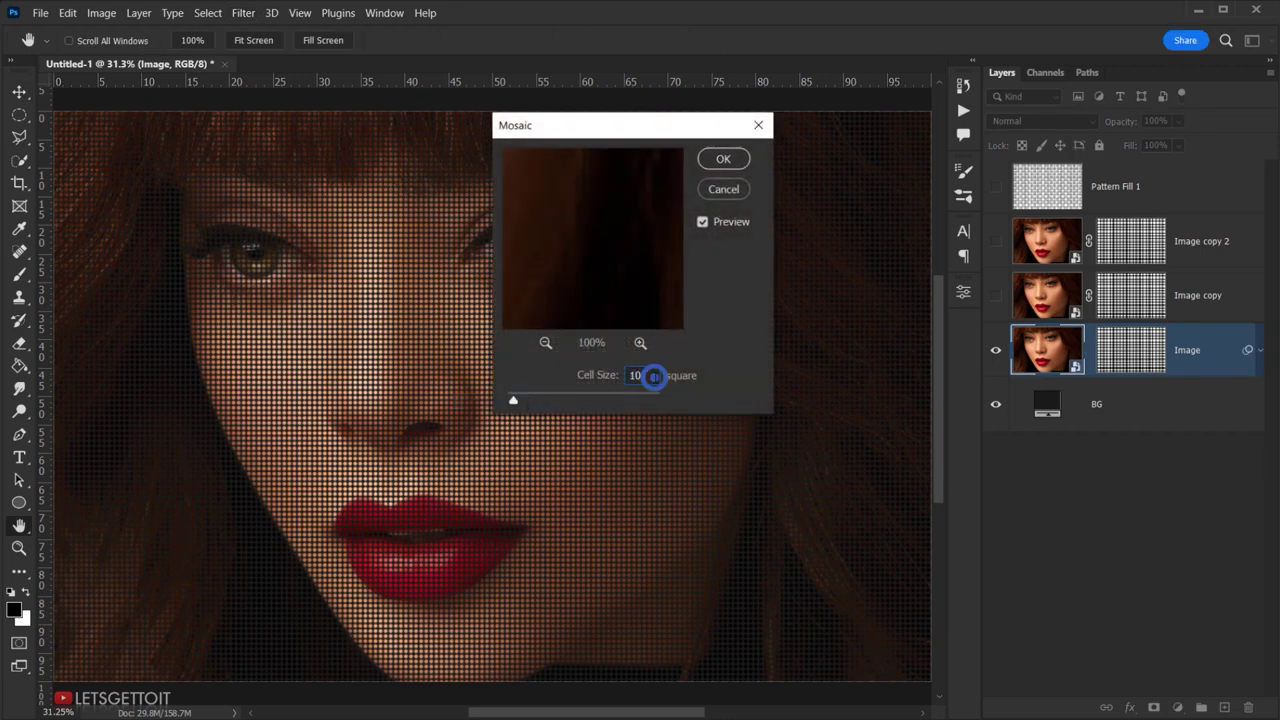
type("40")
left_click(734, 163)
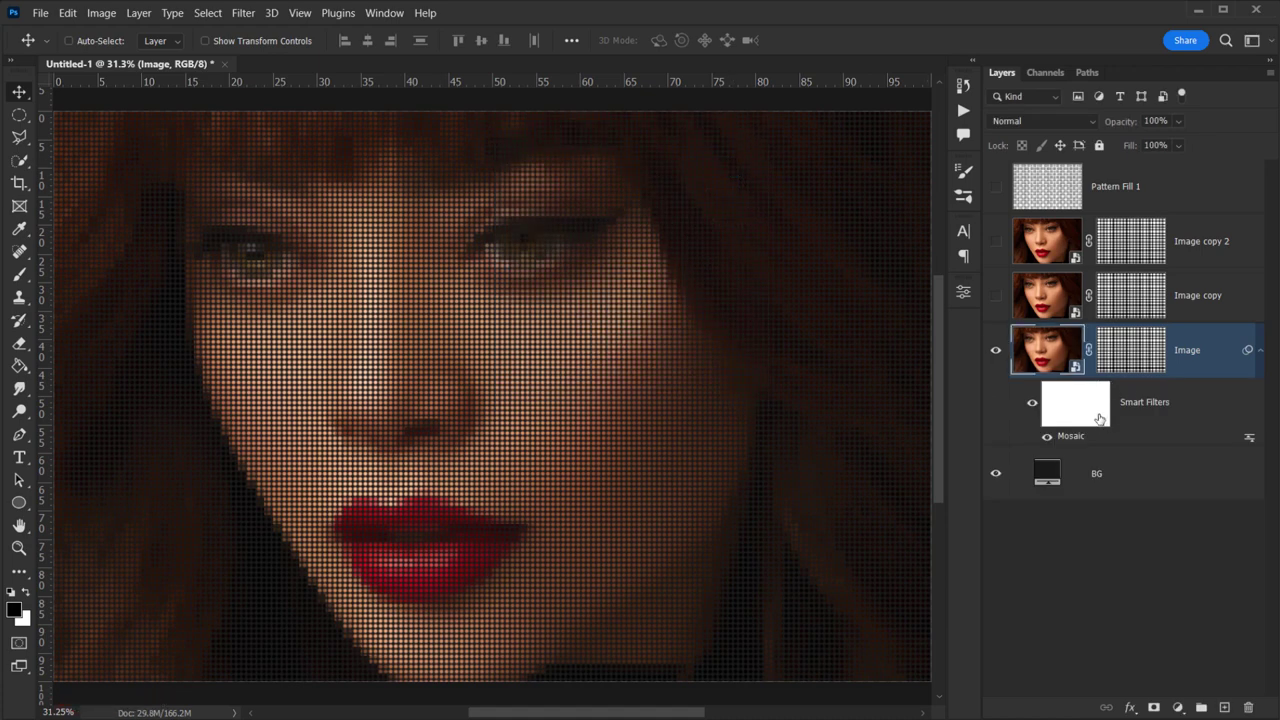
Set the Mosaic smart filter's blending mode to Screen
double_click(1248, 441)
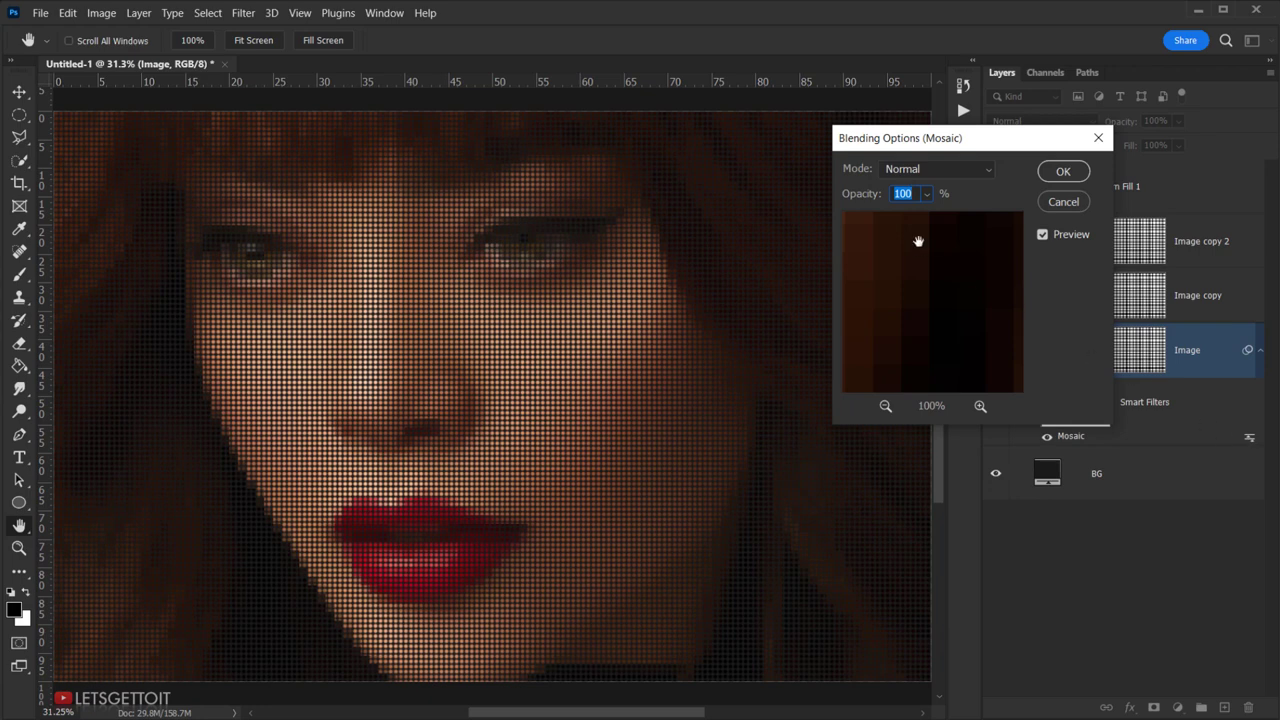
left_click(913, 171)
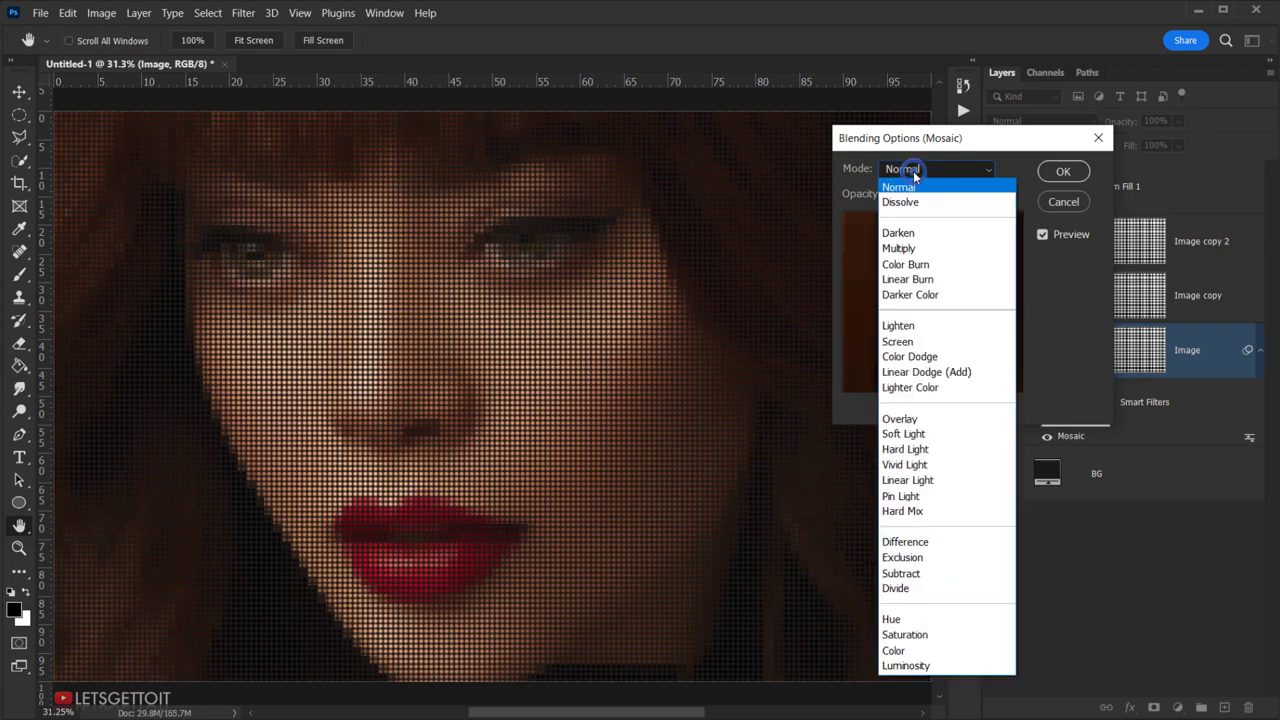
left_click(950, 346)
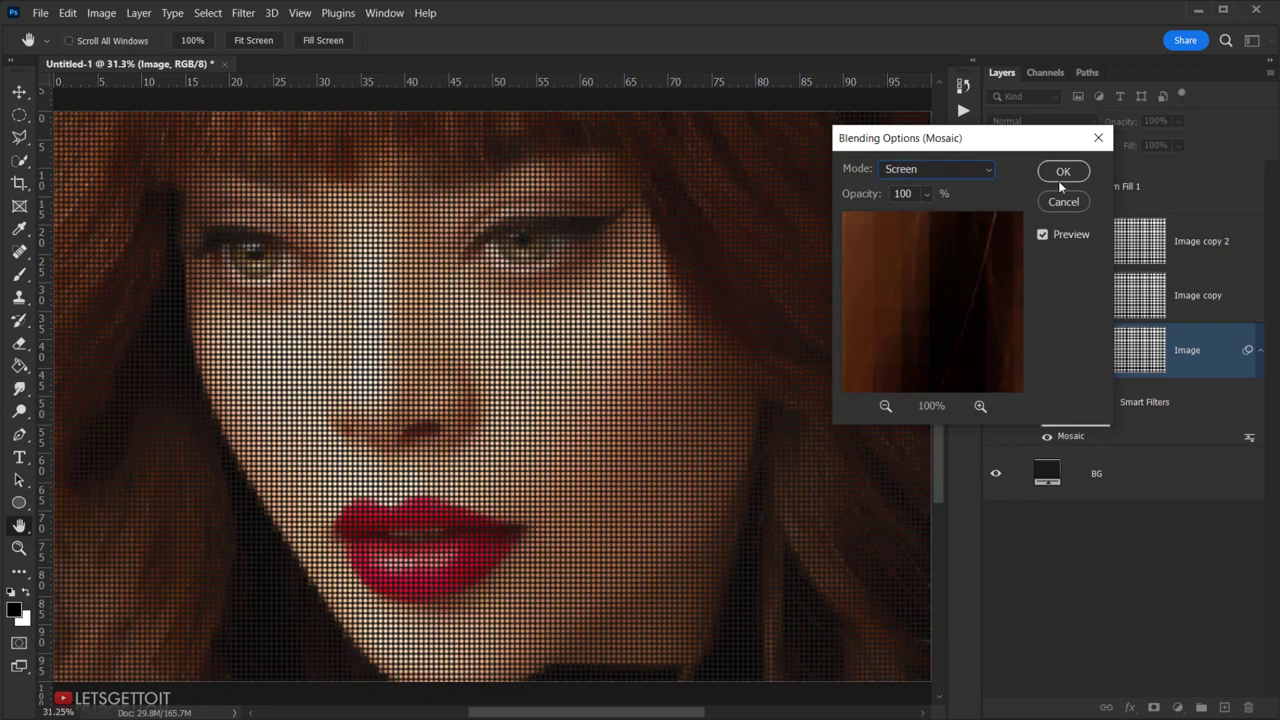
left_click(1065, 171)
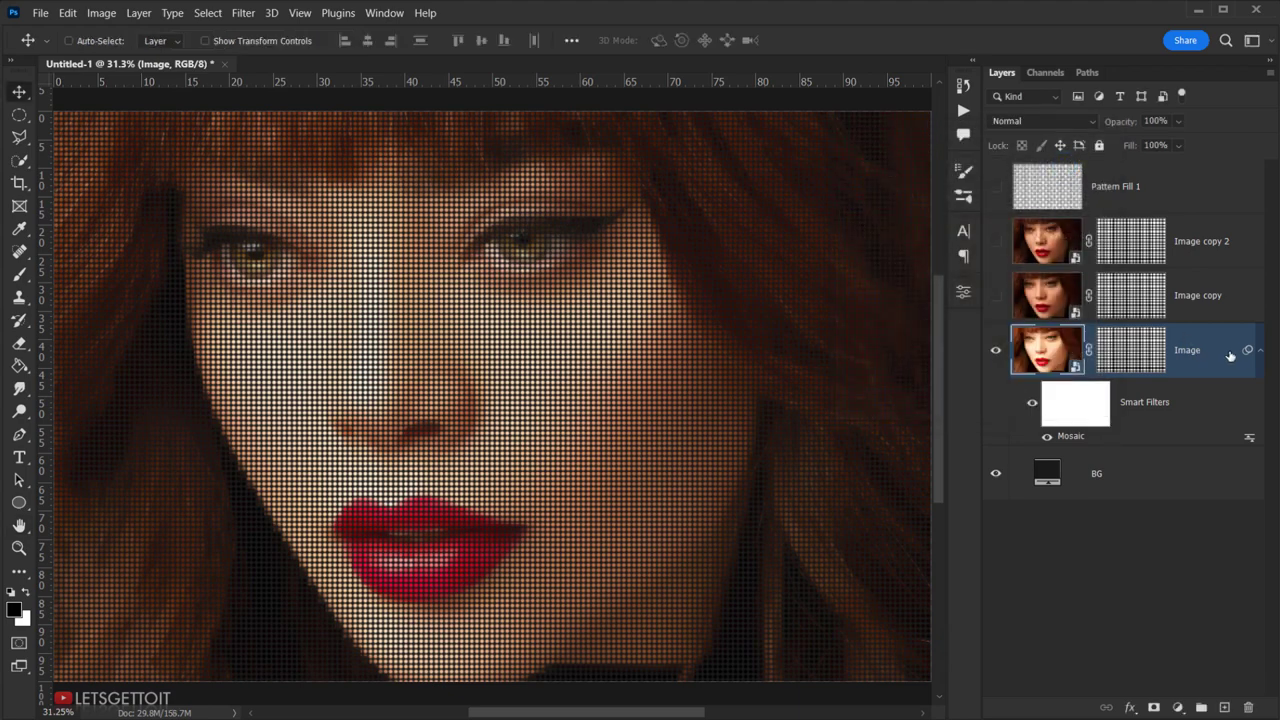
Show Image copy and give it a Mosaic smart filter at cell size 30
left_click(1260, 350)
left_click(1224, 305)
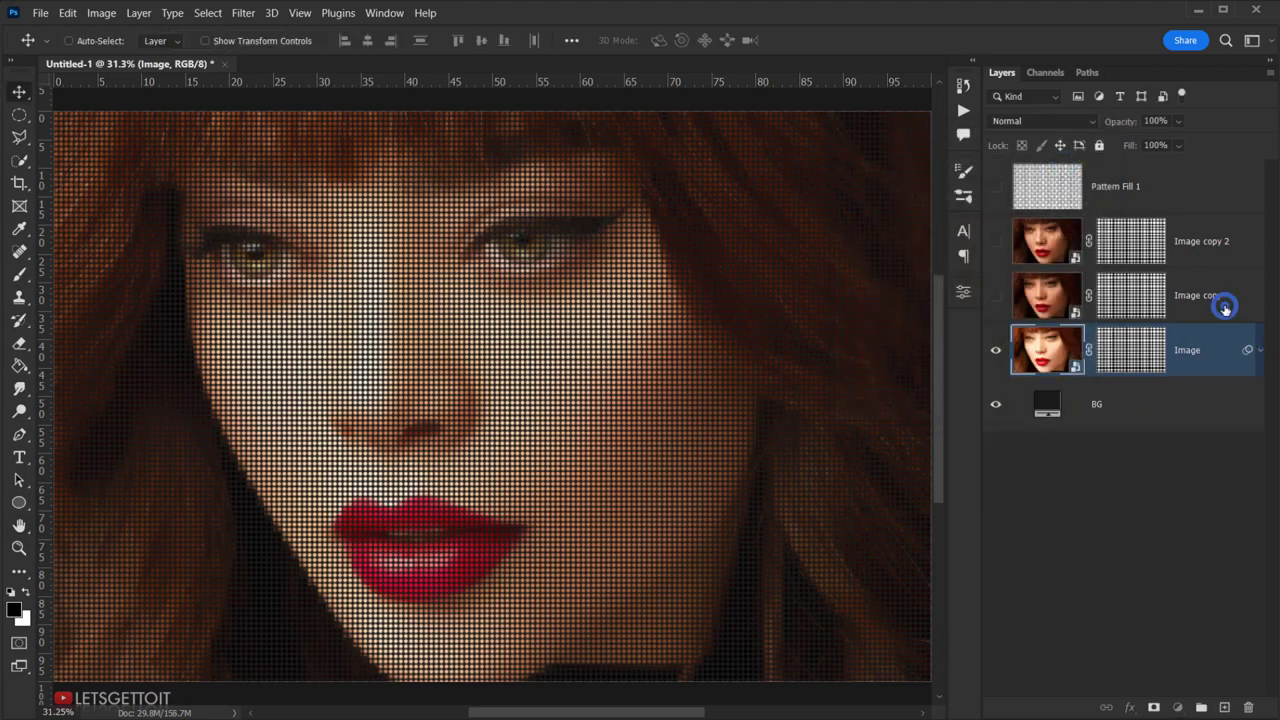
left_click(992, 295)
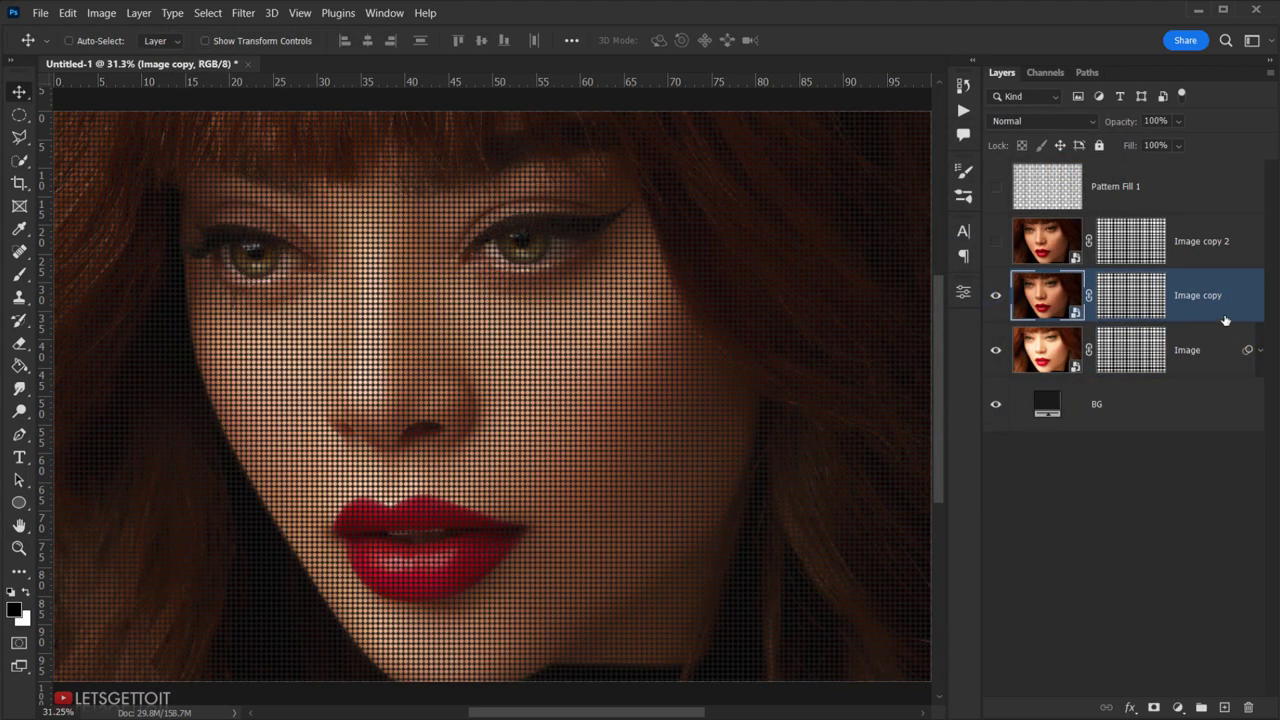
left_click(240, 13)
mouse_move(262, 320)
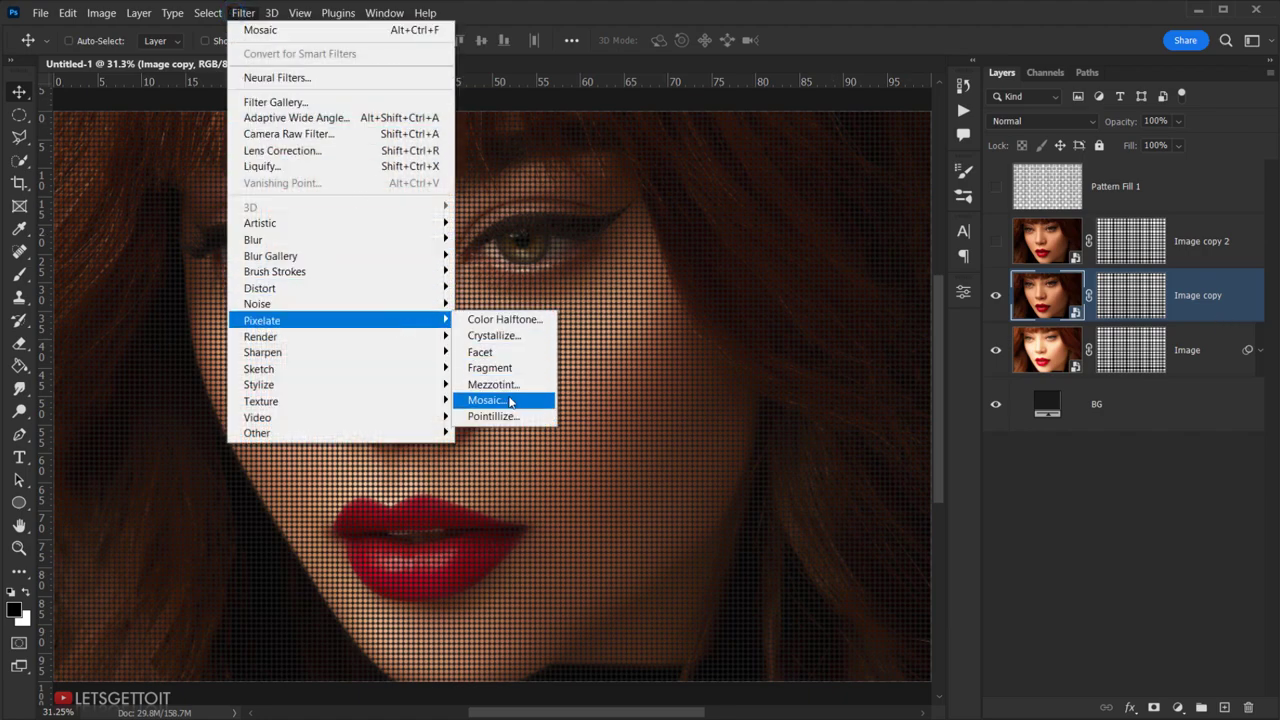
left_click(503, 400)
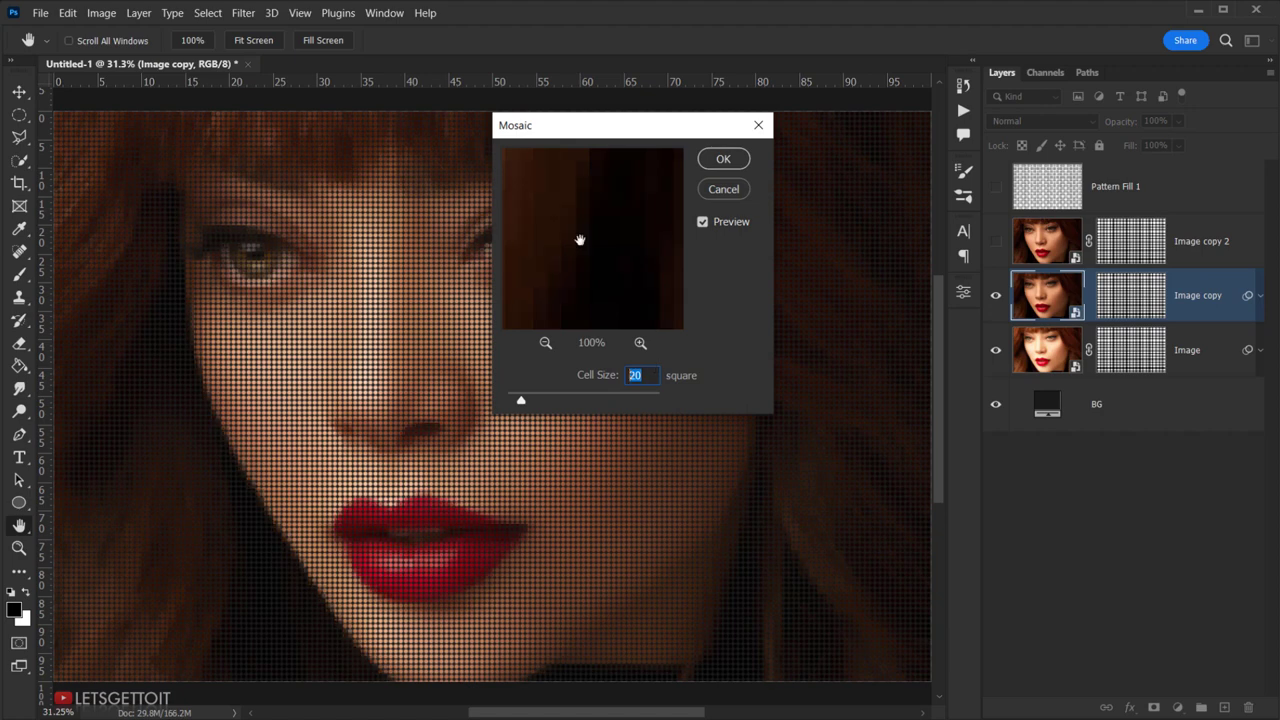
type("30")
double_click(640, 372)
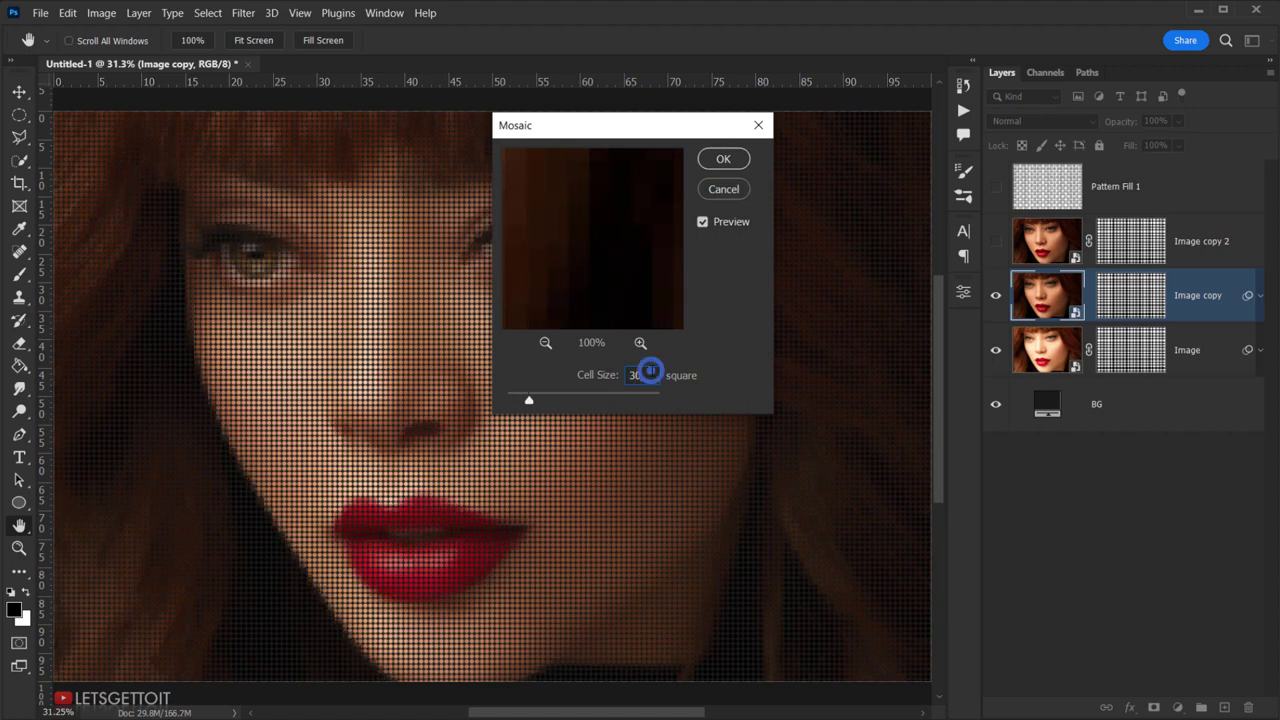
left_click(730, 160)
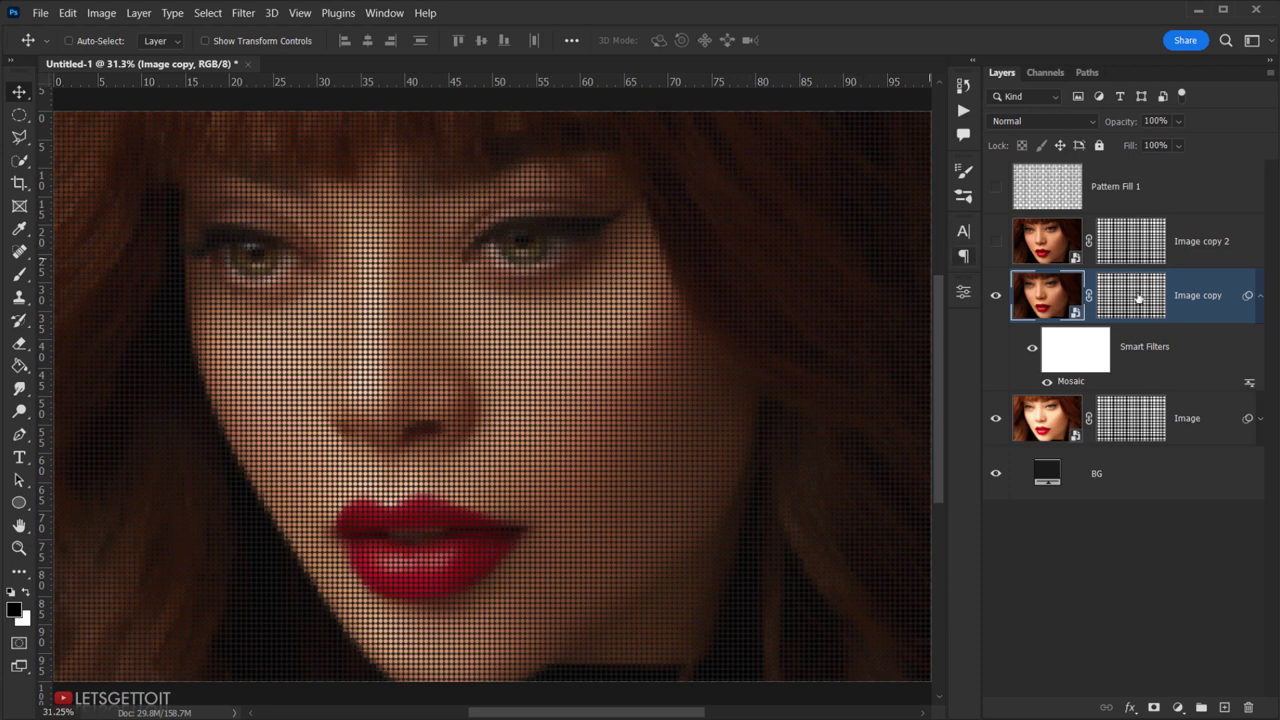
left_click(1257, 295)
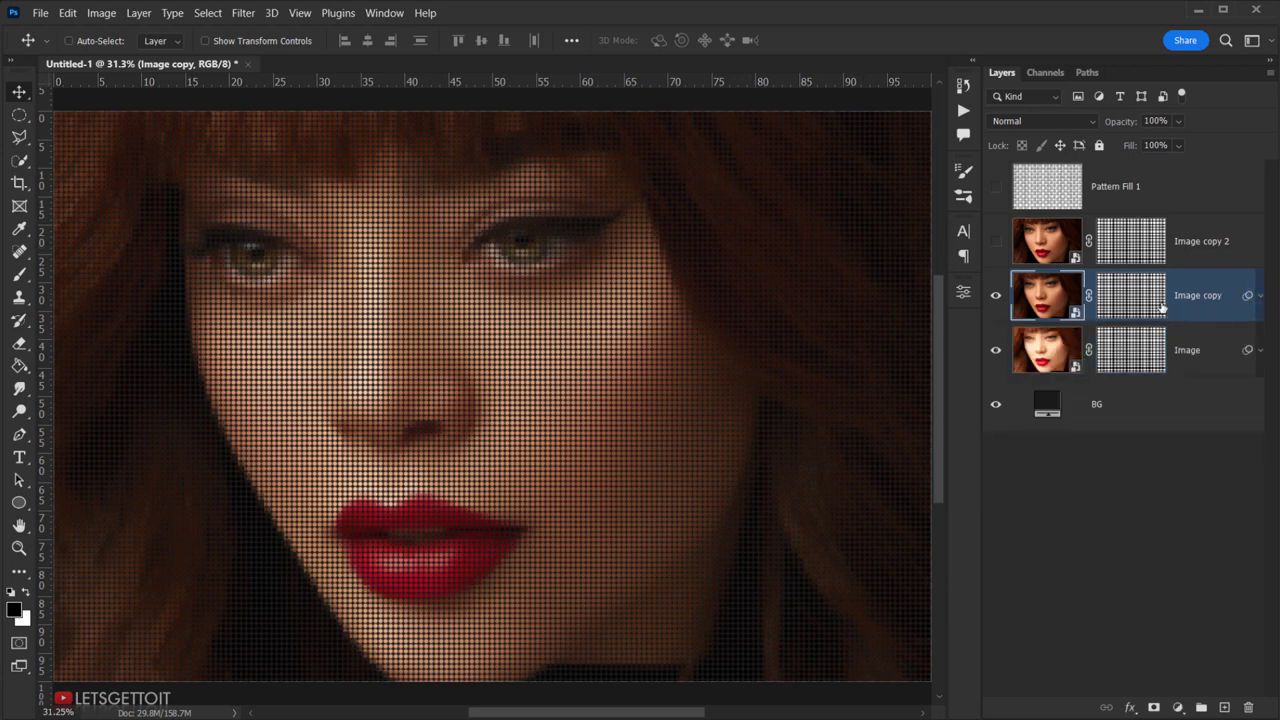
left_click(1199, 268)
Show Image copy 2 and apply a Mosaic smart filter at cell size 15
left_click(996, 243)
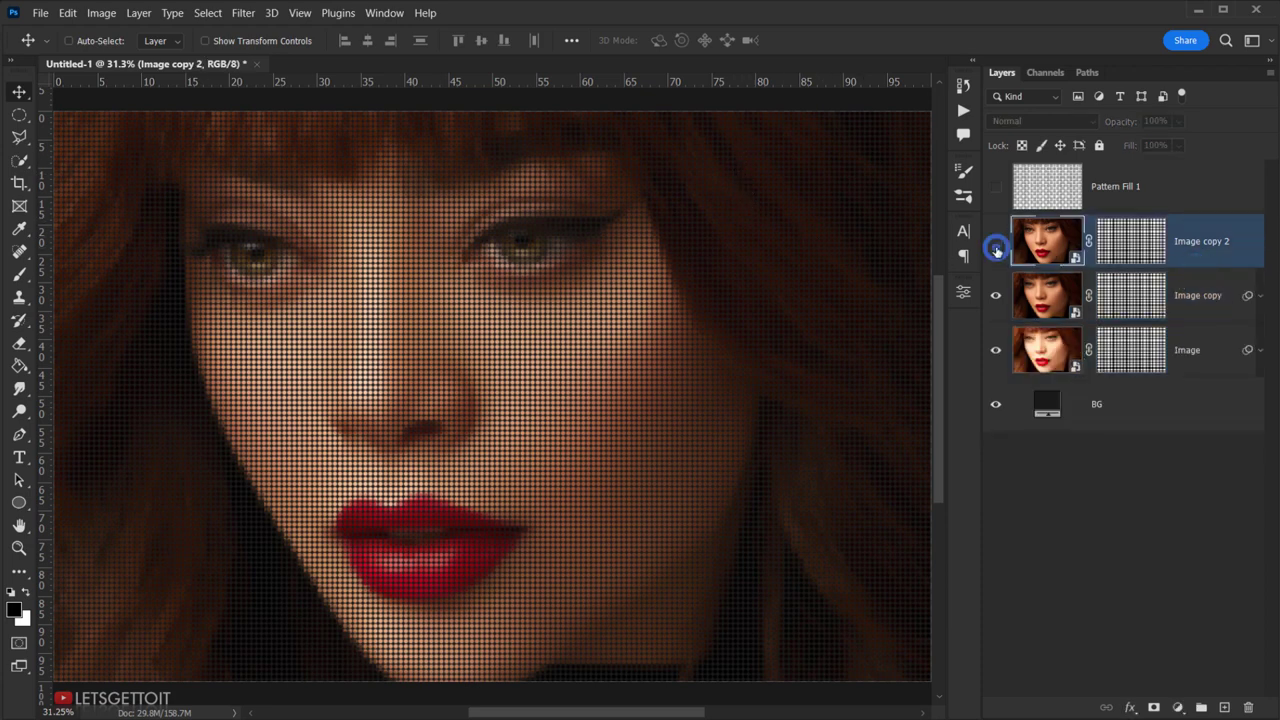
left_click(1181, 253)
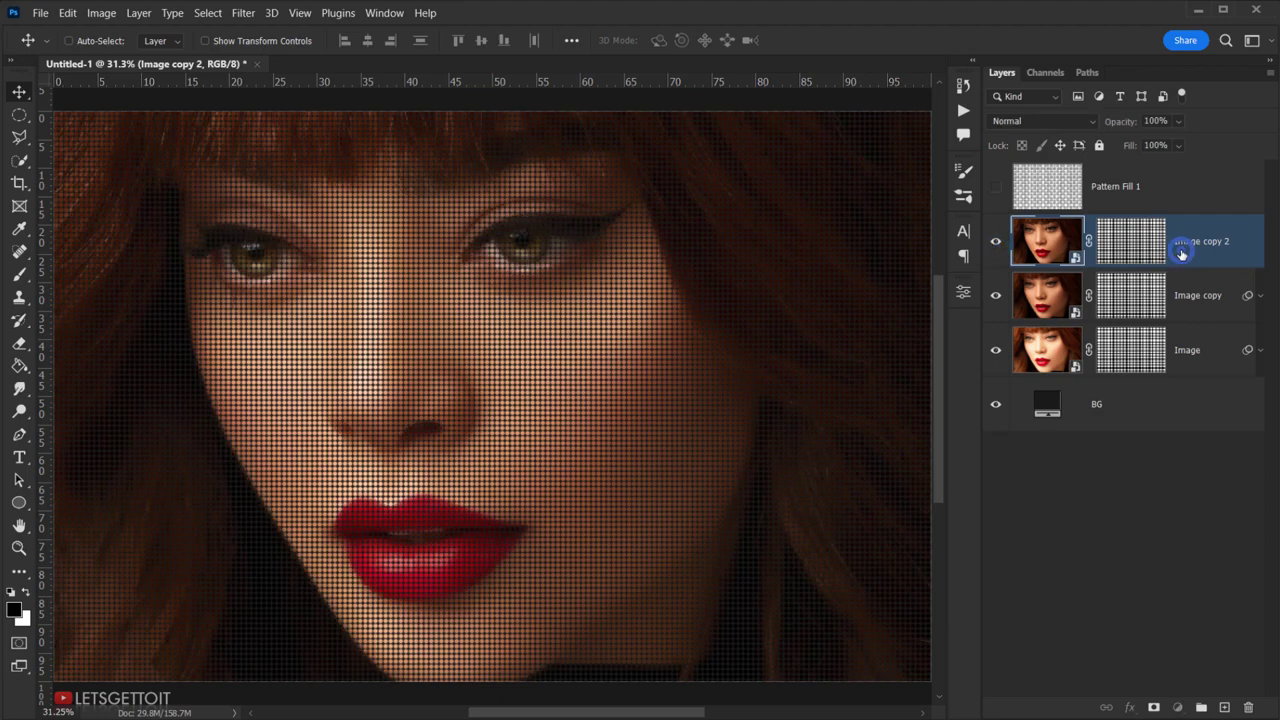
left_click(238, 14)
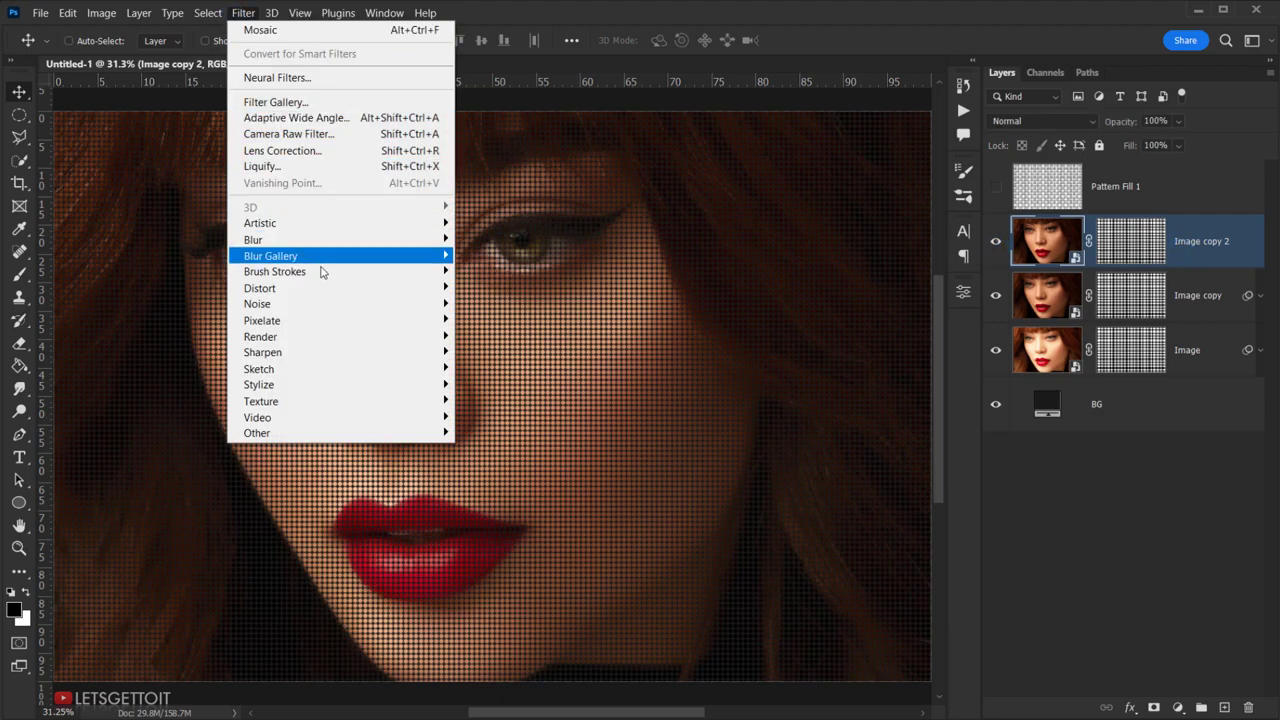
mouse_move(262, 320)
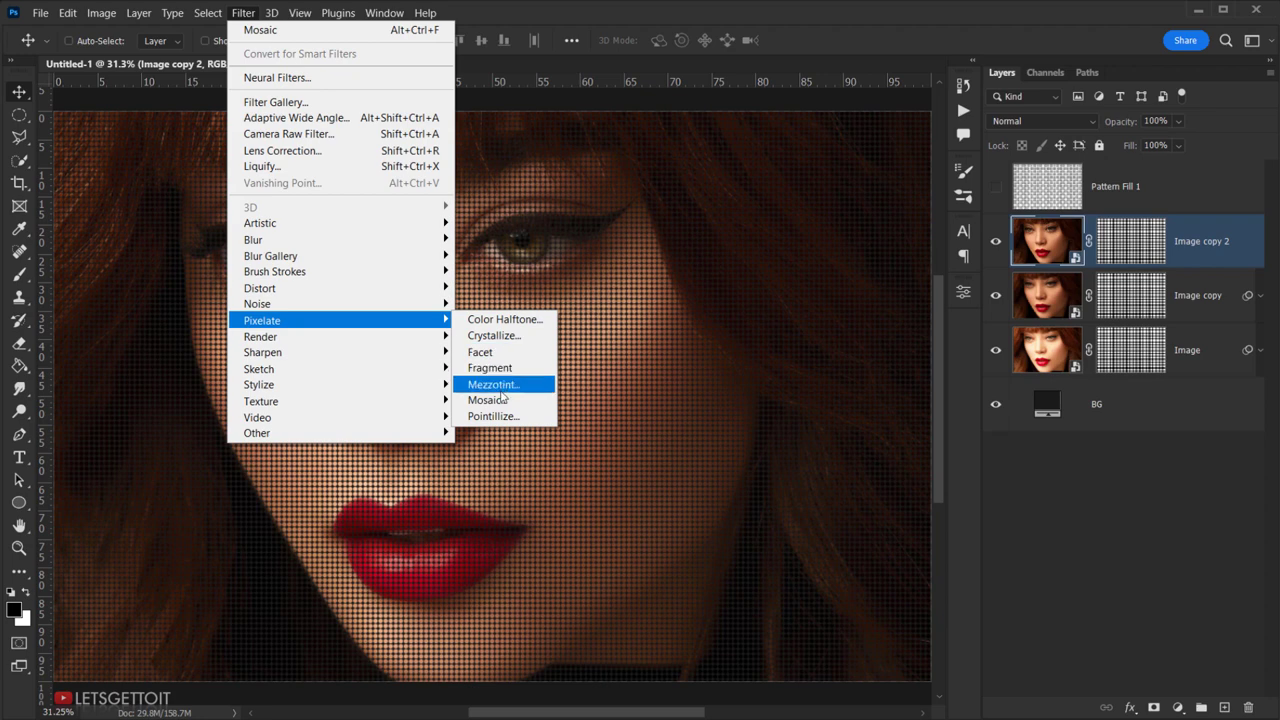
left_click(490, 400)
left_click(650, 375)
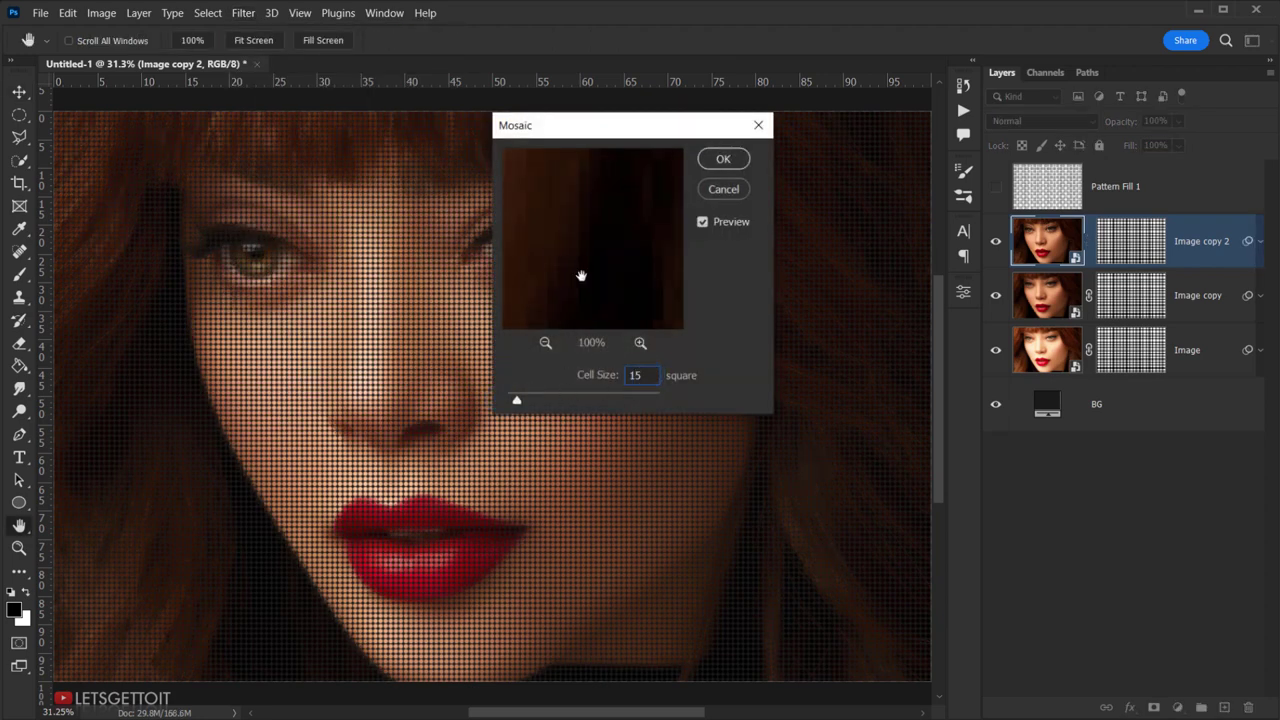
left_click(724, 162)
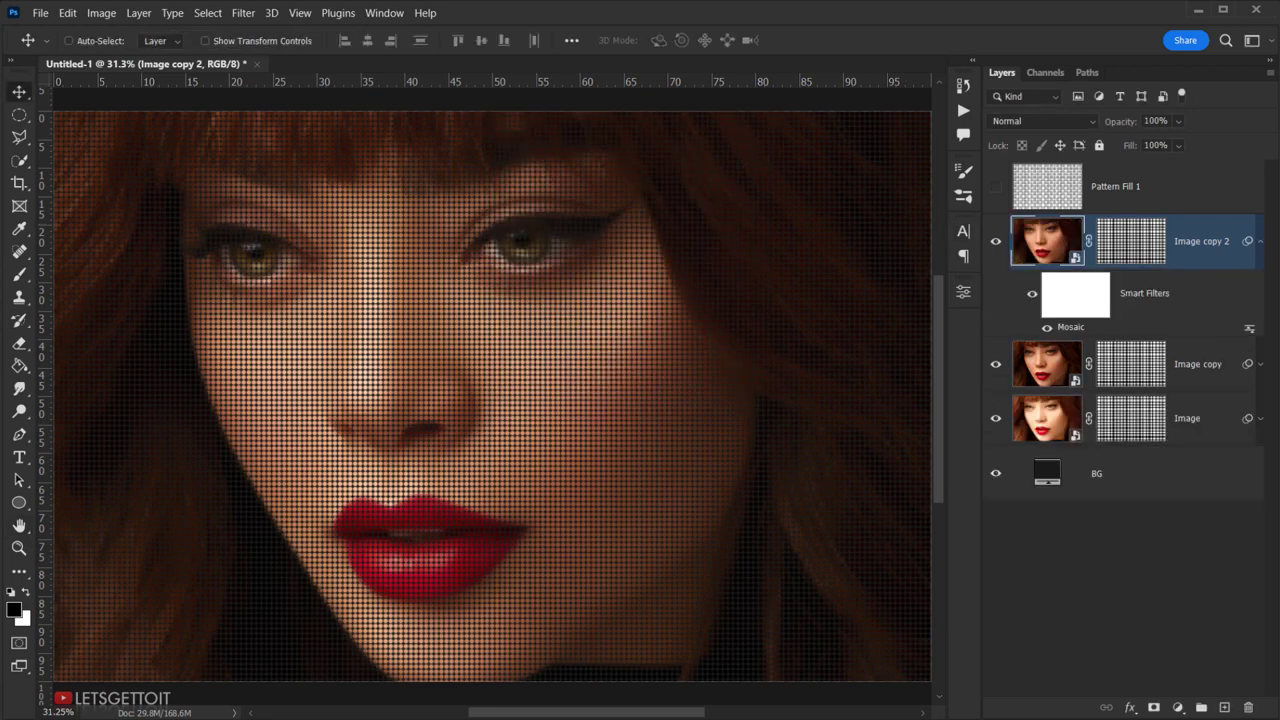
left_click(1259, 243)
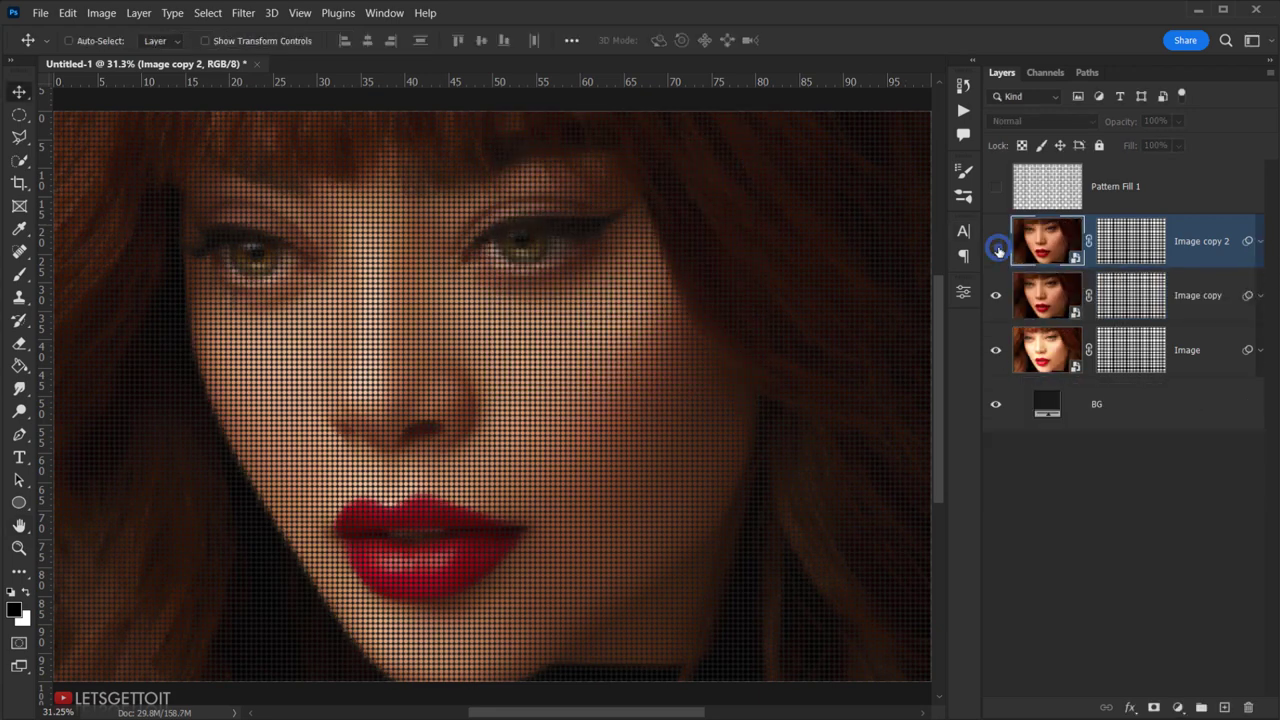
Show Pattern Fill 1 in Hard Light blend mode with Fill at 90%
left_click(1108, 190)
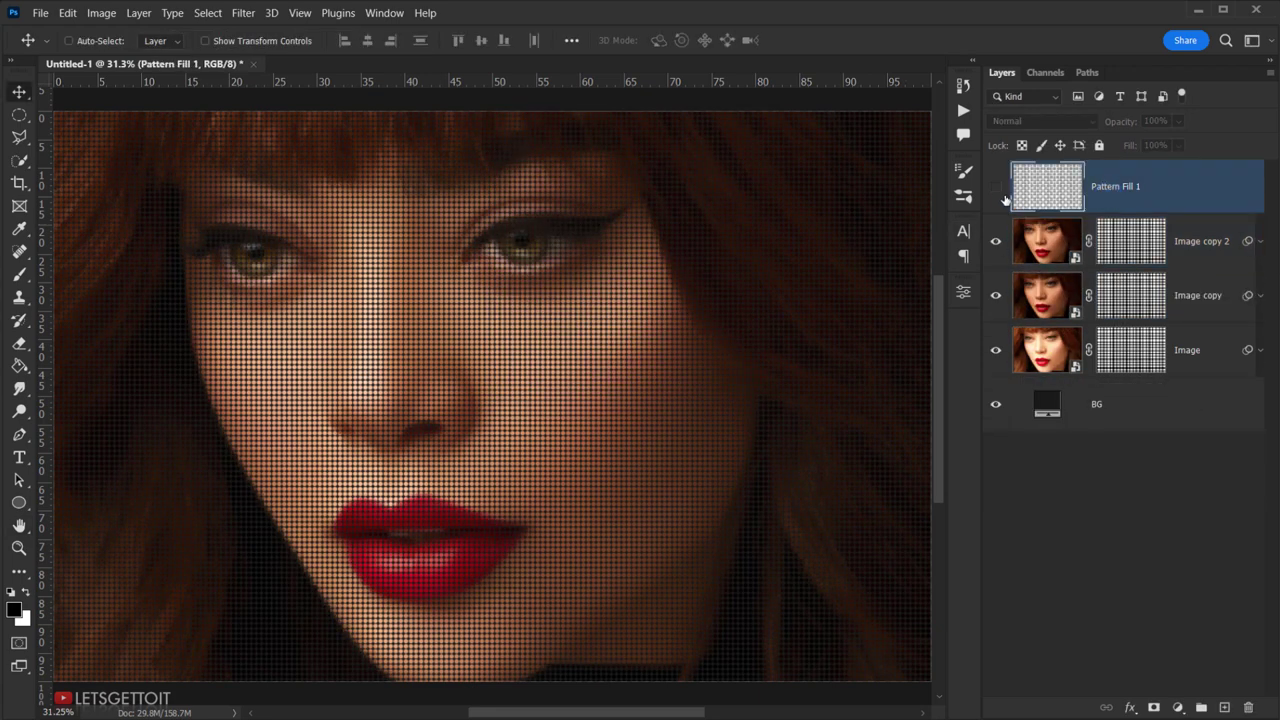
left_click(997, 188)
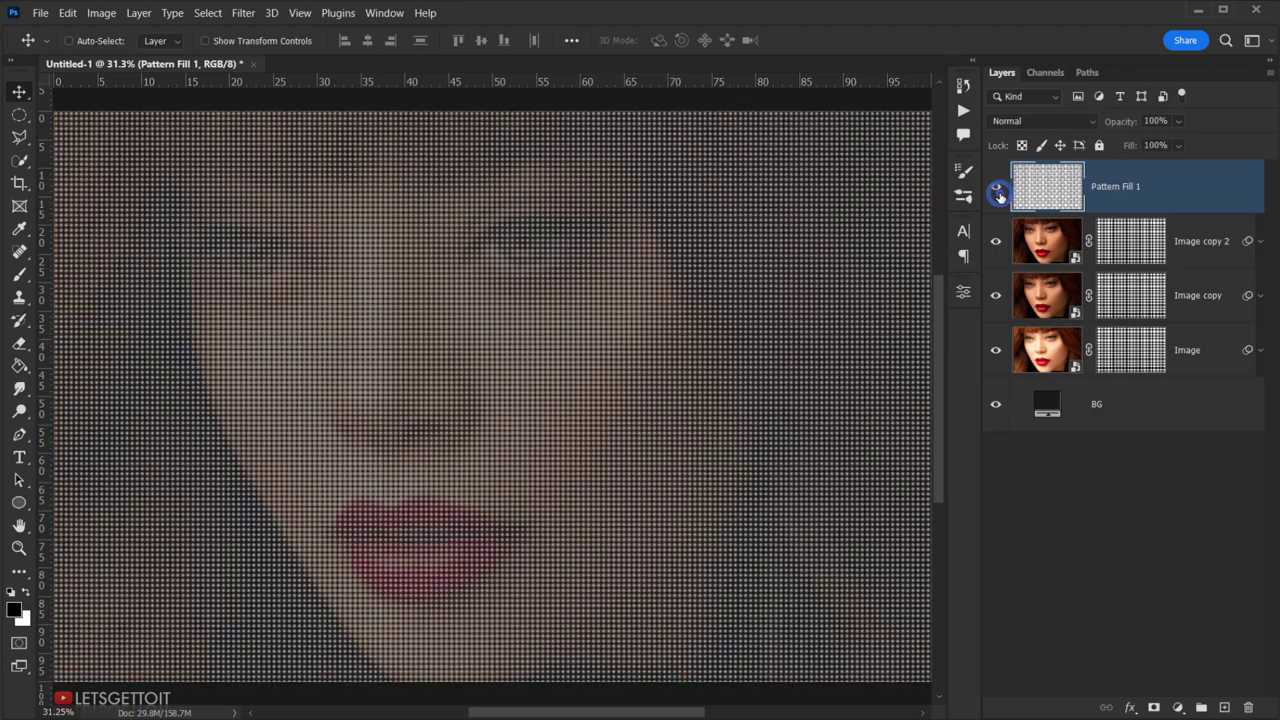
left_click(1048, 121)
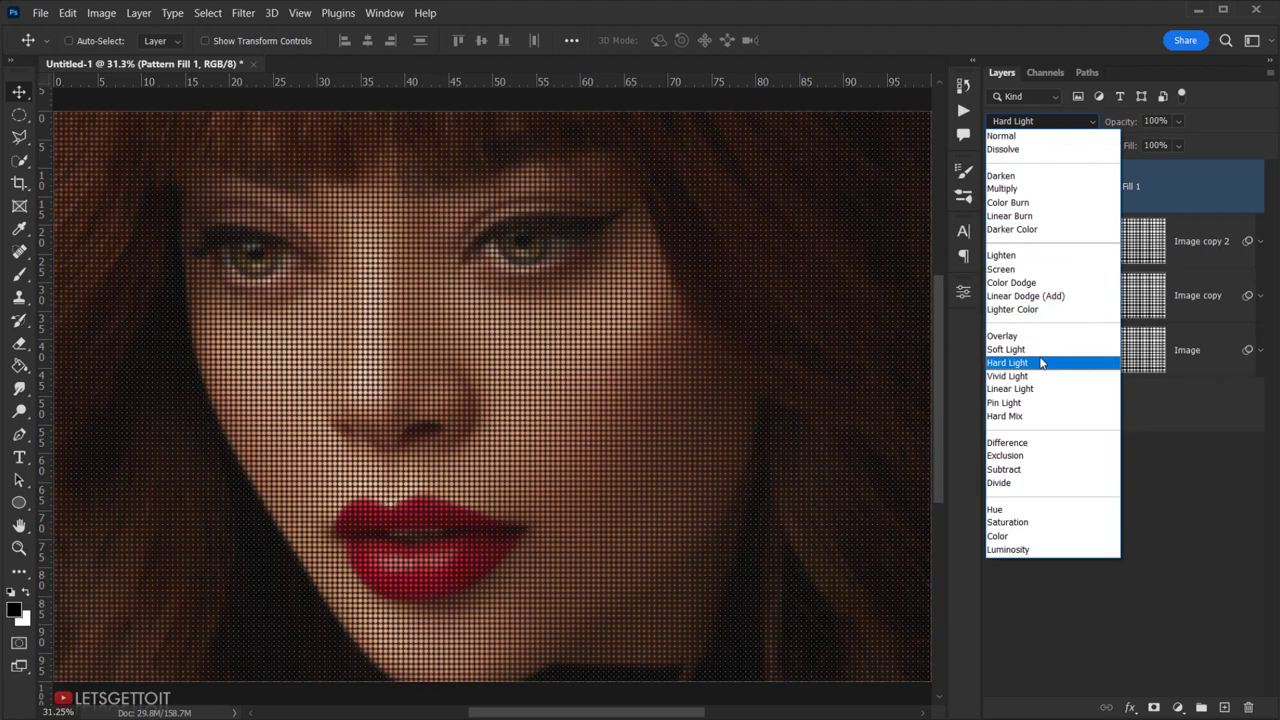
left_click(1040, 362)
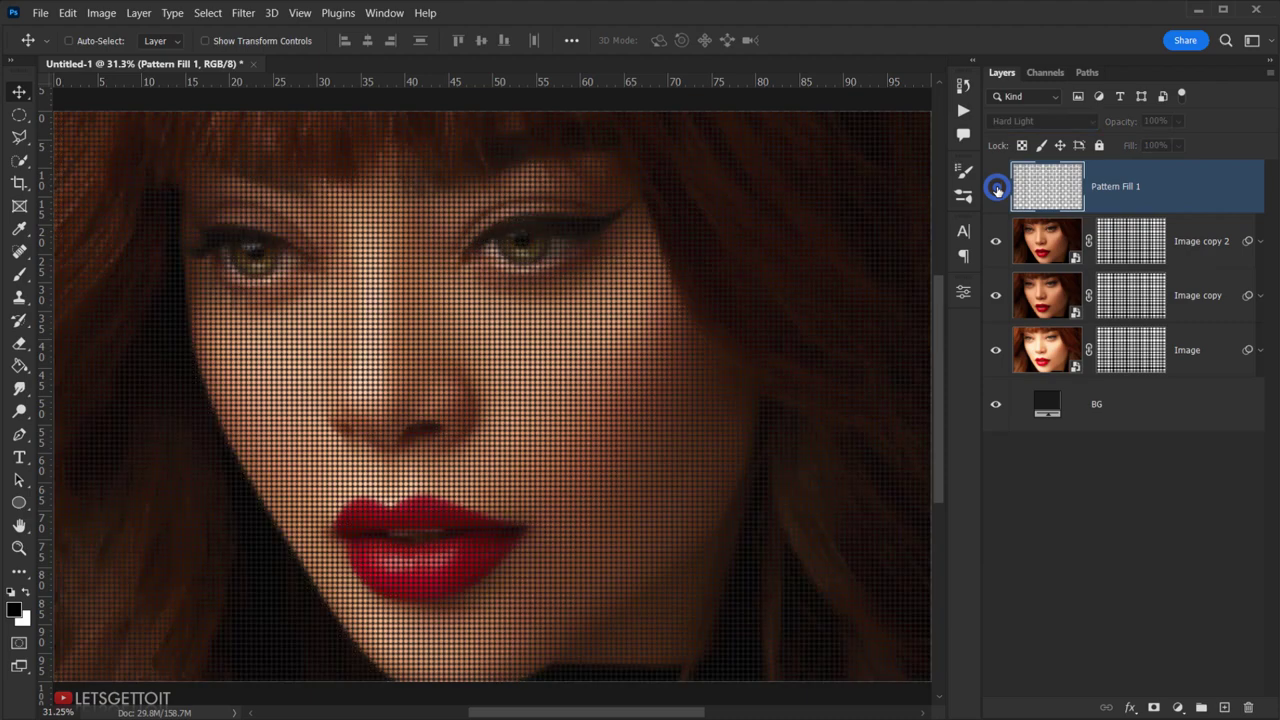
scroll(491, 348, "down", 2)
scroll(503, 291, "down", 1)
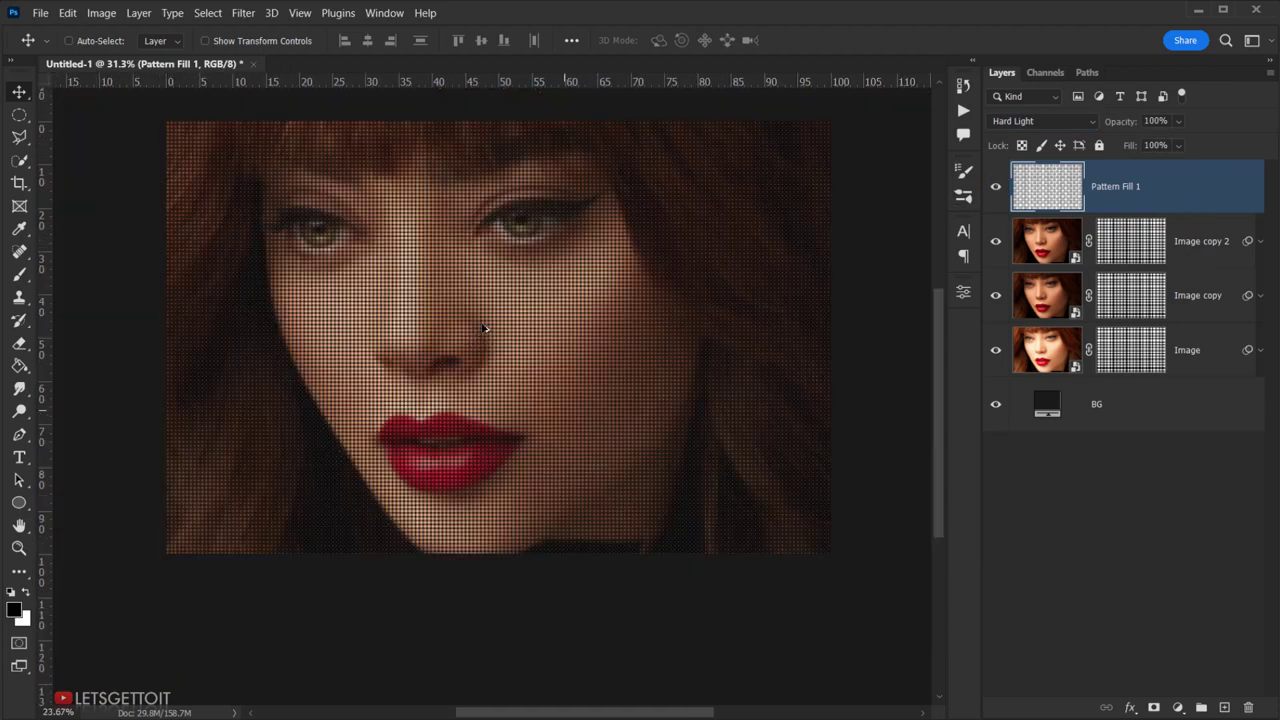
scroll(557, 262, "up", 1)
scroll(500, 326, "up", 1)
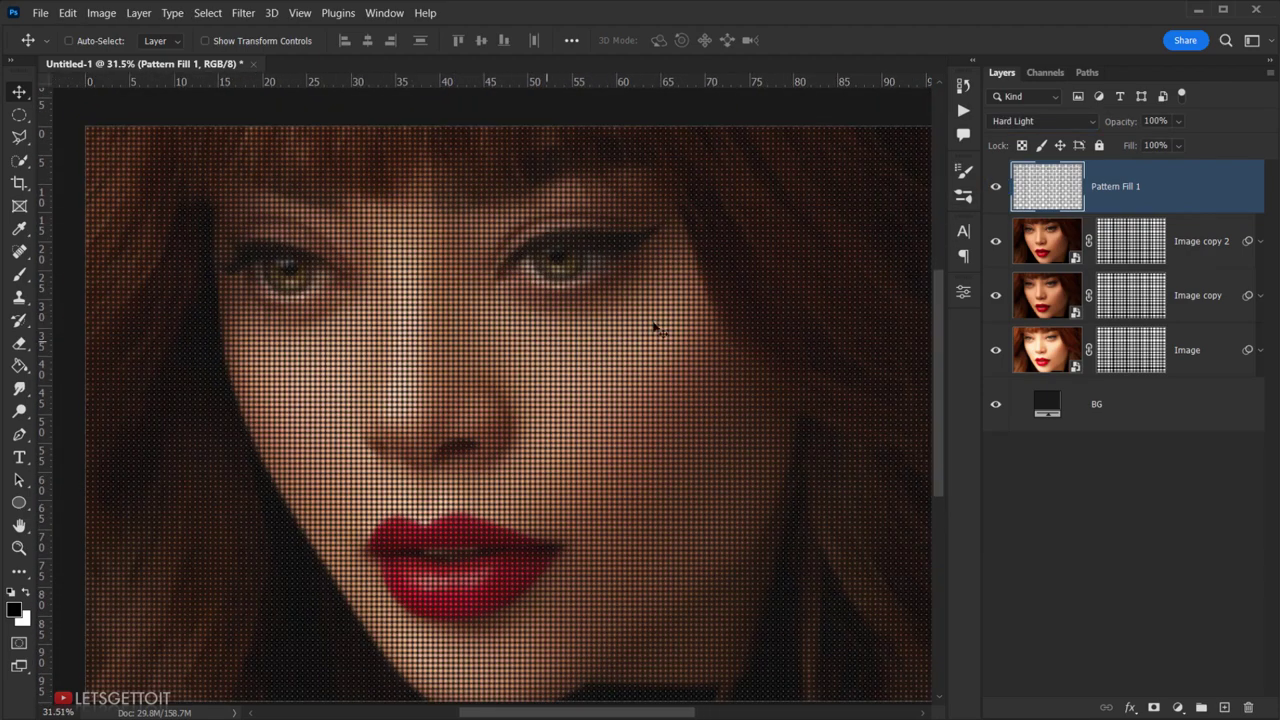
left_click(1156, 145)
type("90")
left_click_drag(580, 331, 545, 318)
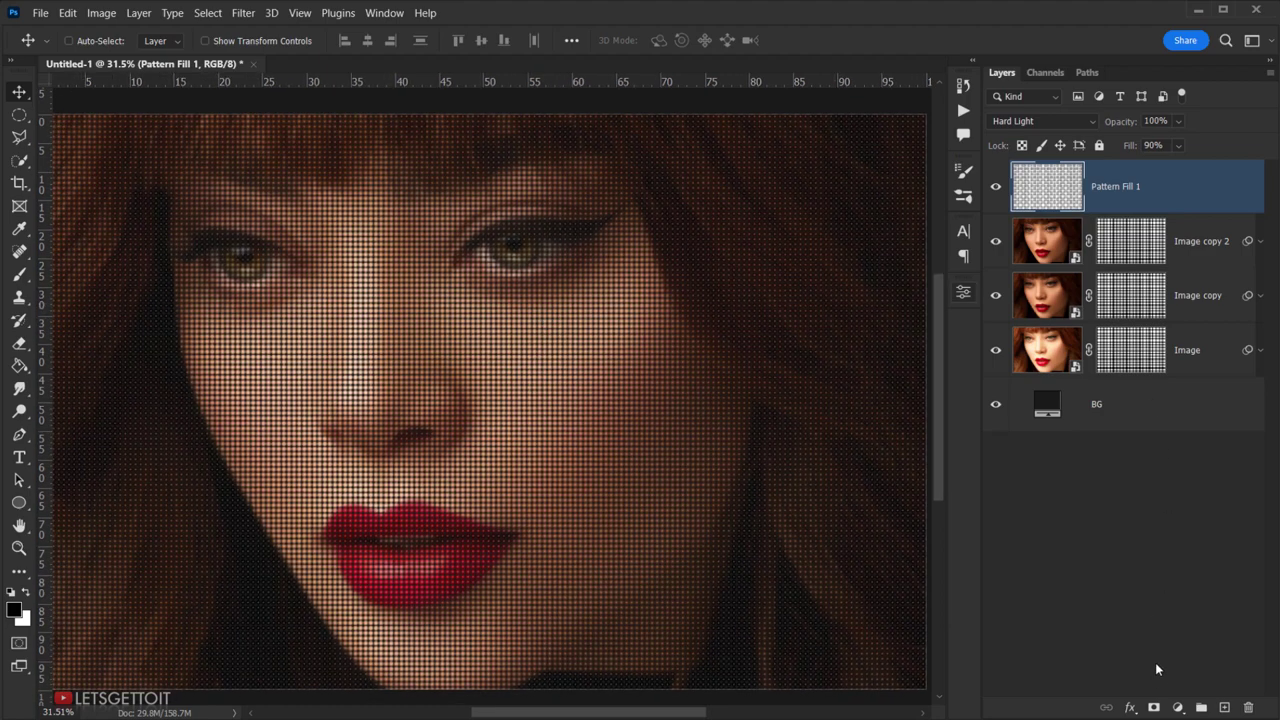
Add a Brightness/Contrast adjustment layer with brightness 21 and contrast 25
left_click(1178, 707)
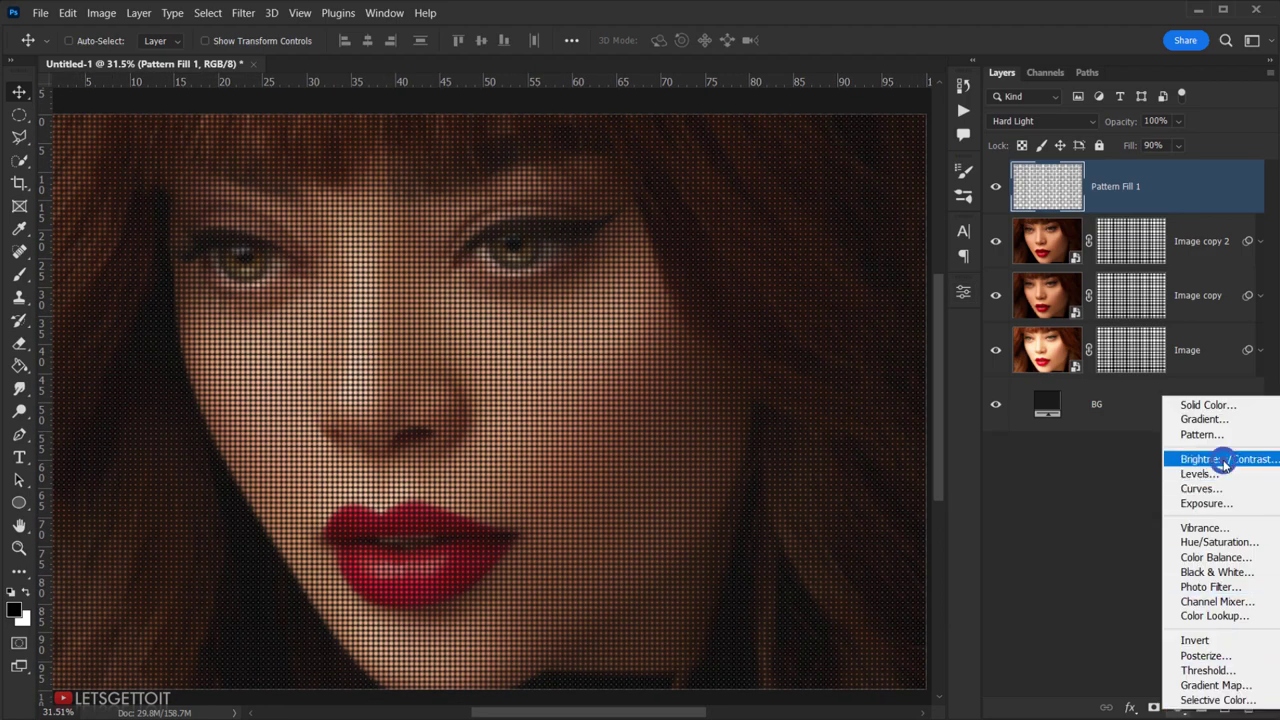
left_click(1220, 451)
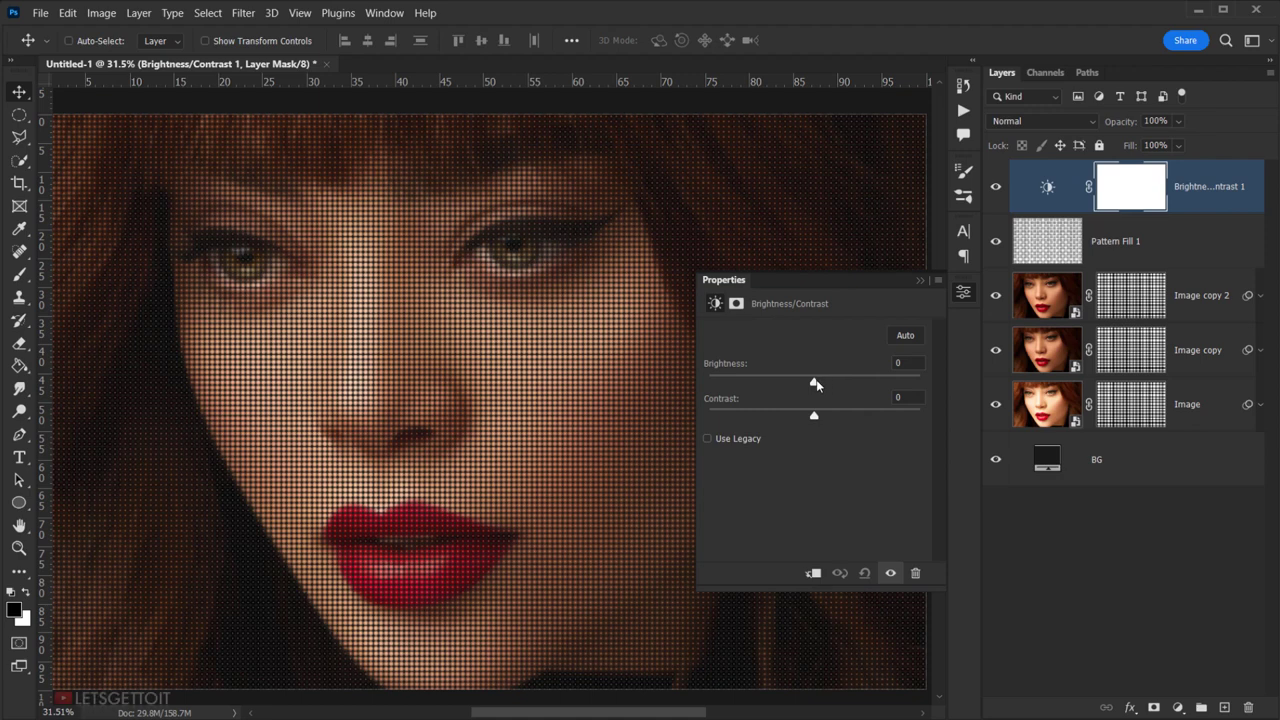
left_click_drag(814, 381, 830, 386)
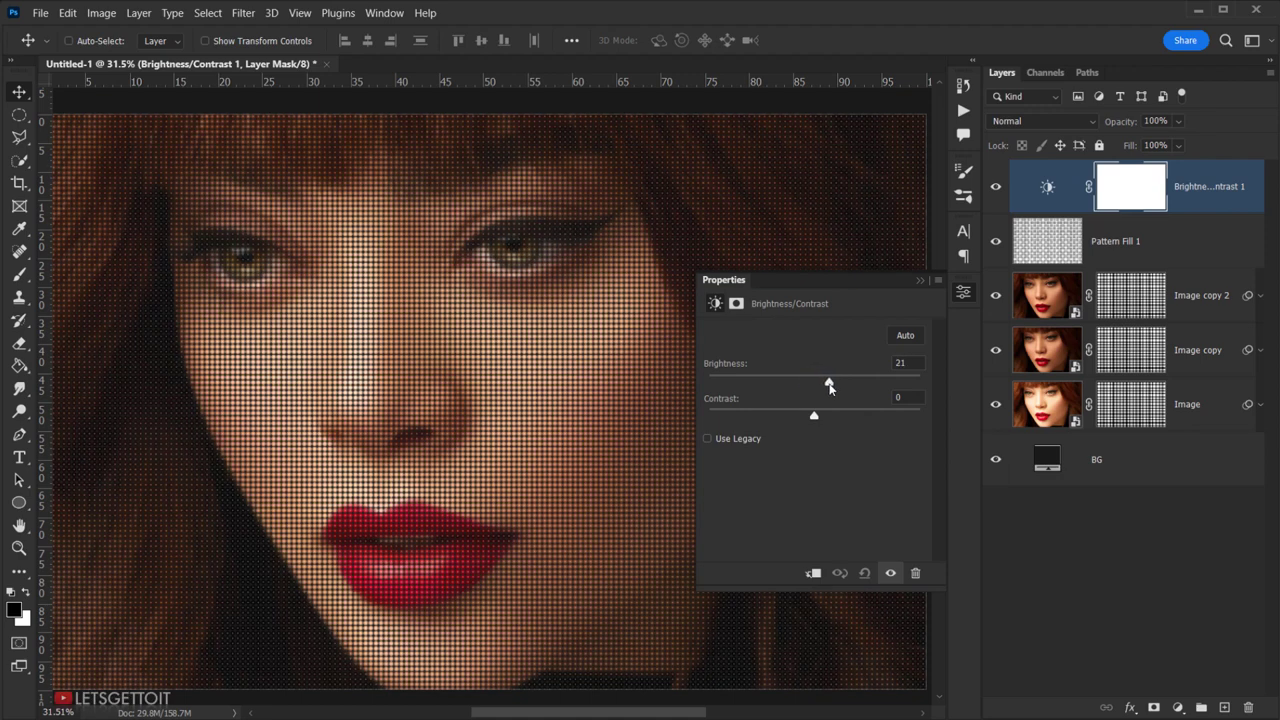
left_click_drag(814, 419, 833, 421)
left_click(920, 280)
scroll(545, 433, "down", 2)
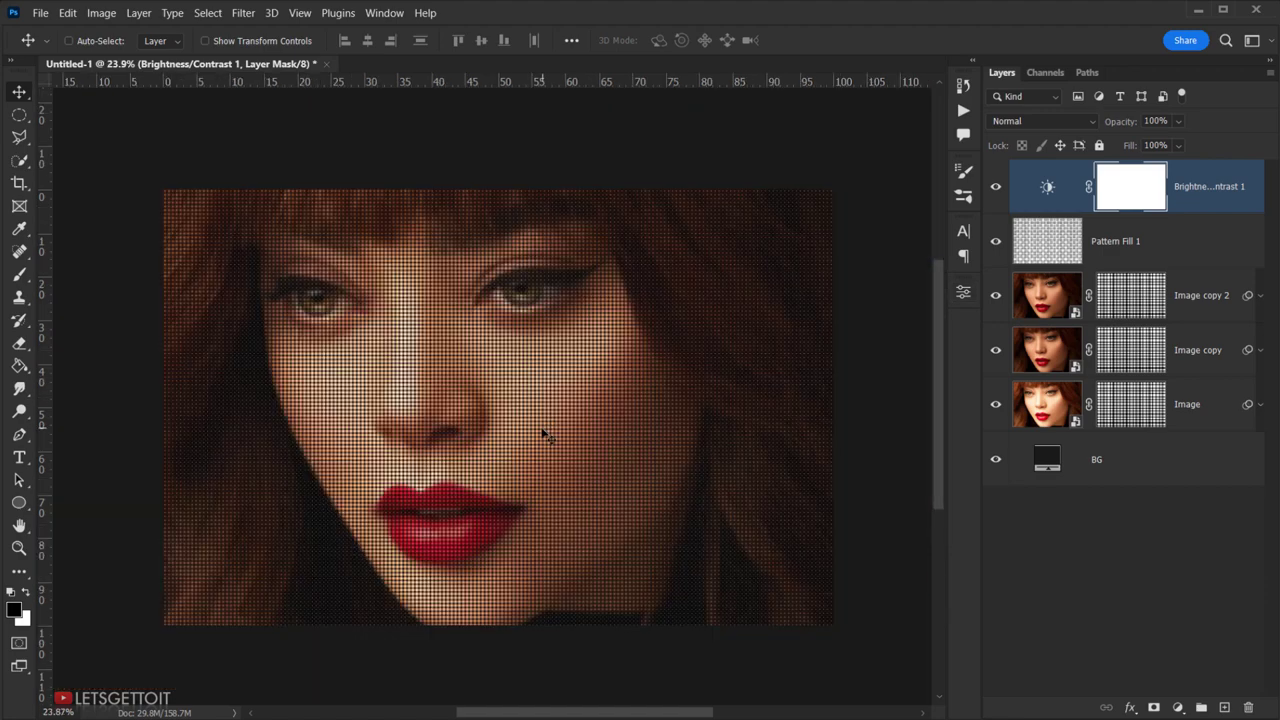
scroll(545, 433, "up", 1)
Compare the portrait with and without brightening, then hide all panels to preview the halftone
left_click(995, 186)
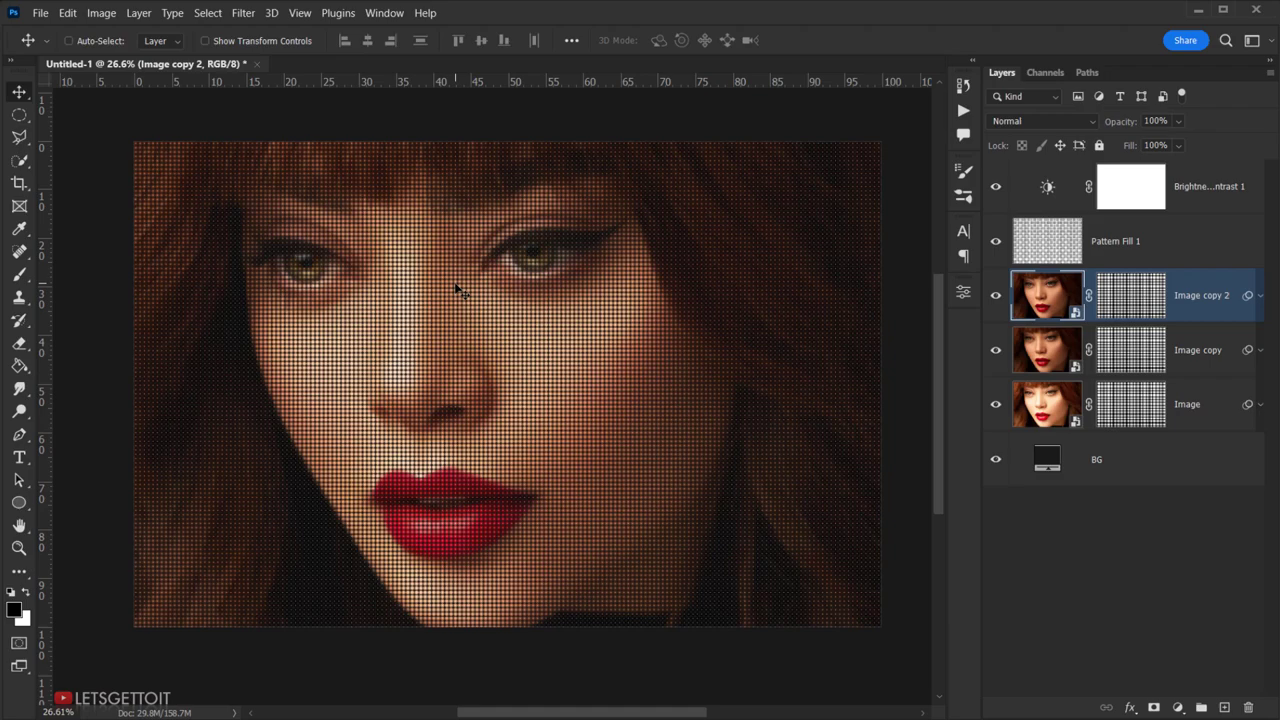
key("Tab")
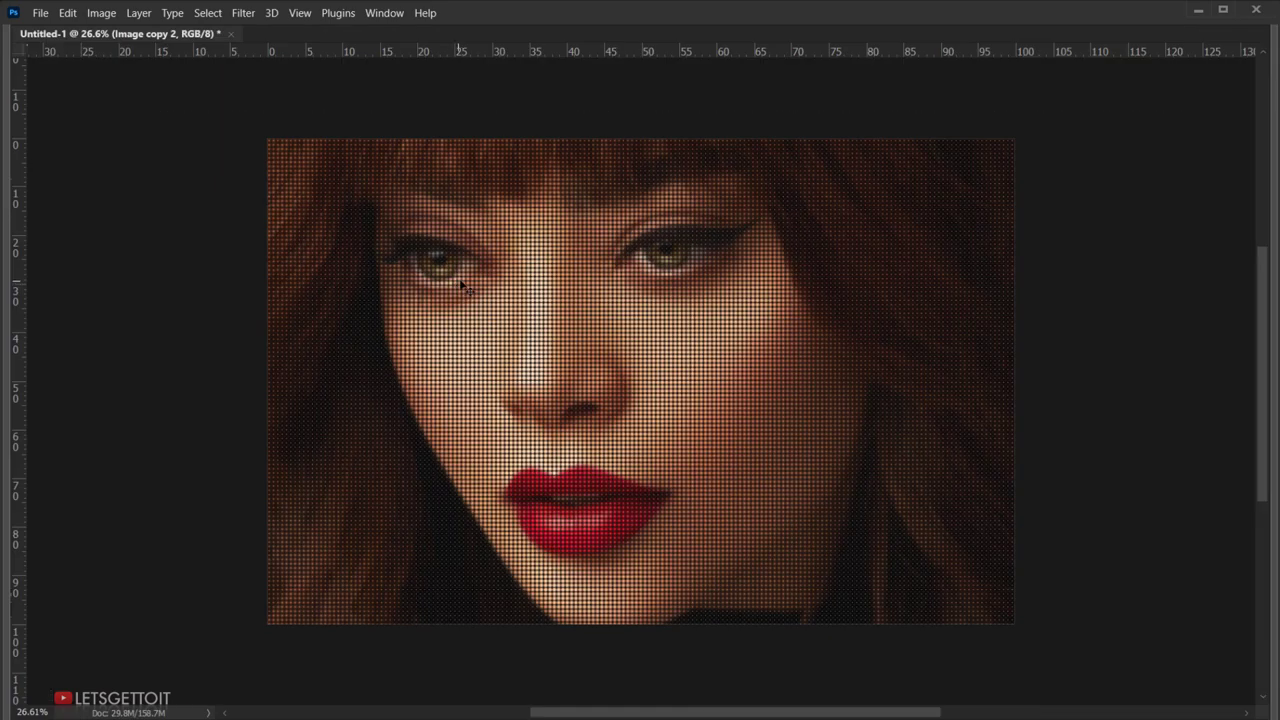